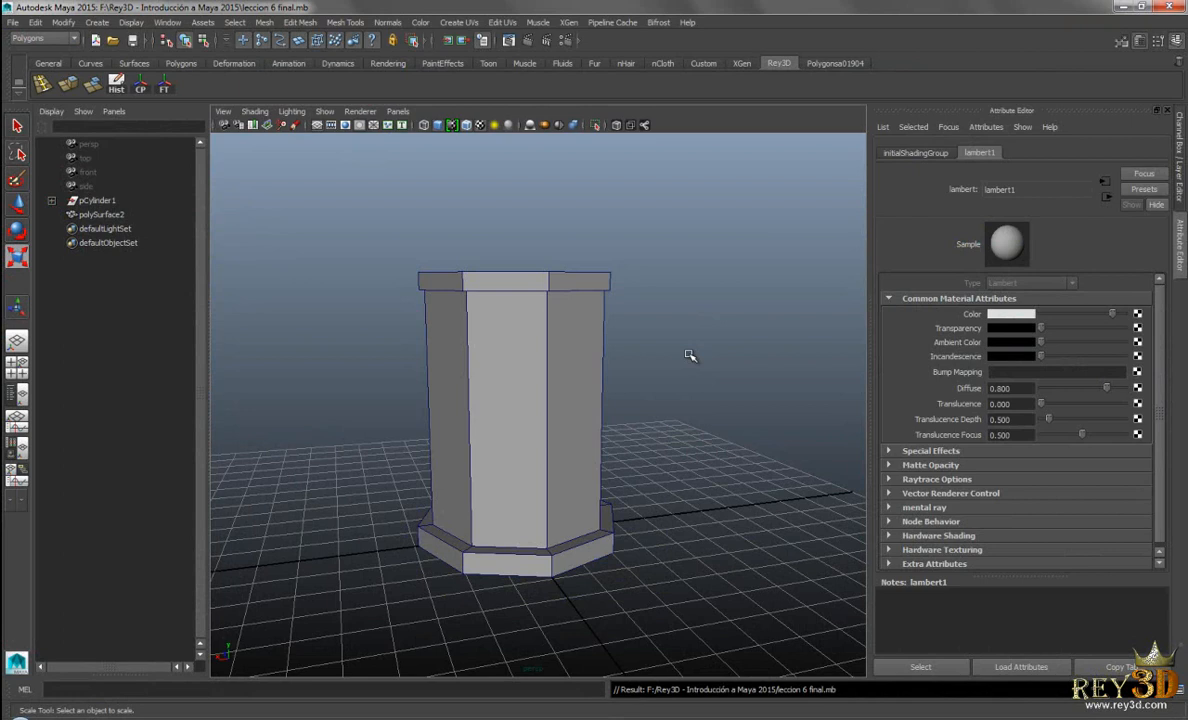
mouse_move(677, 343)
left_mouse_down("alt")
mouse_move(689, 339)
mouse_move(670, 347)
left_mouse_up("alt")
middle_click_drag(670, 347, 675, 347, "alt")
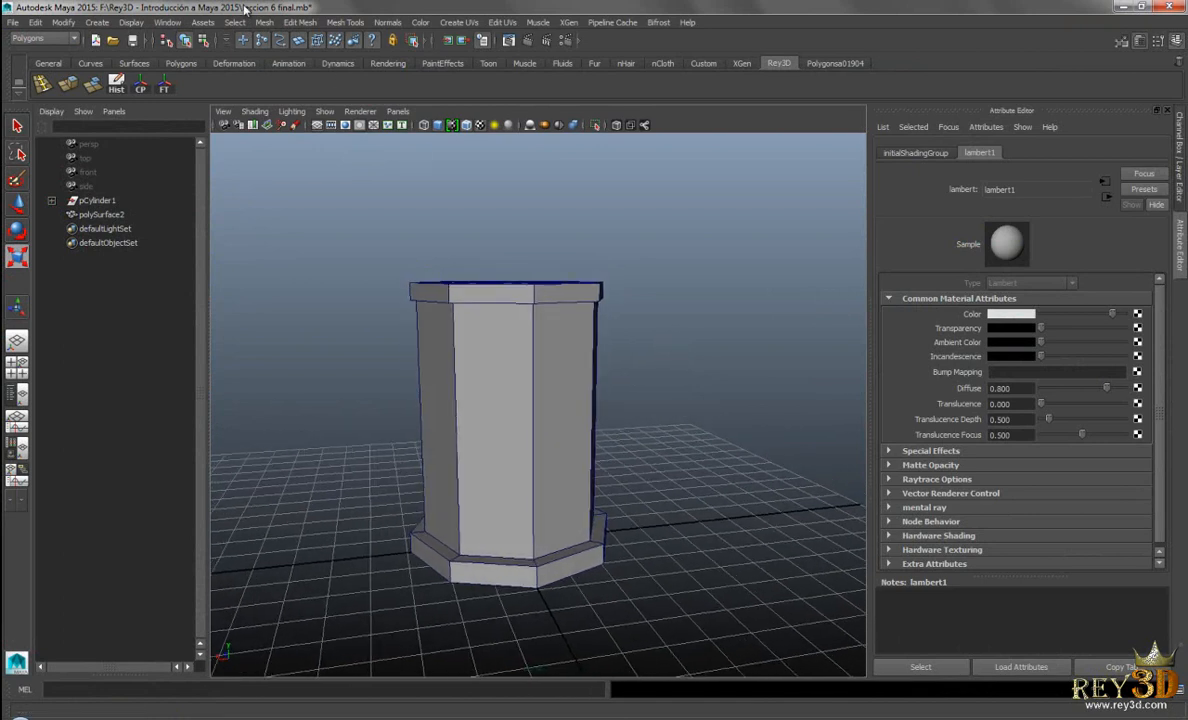
left_click(13, 24)
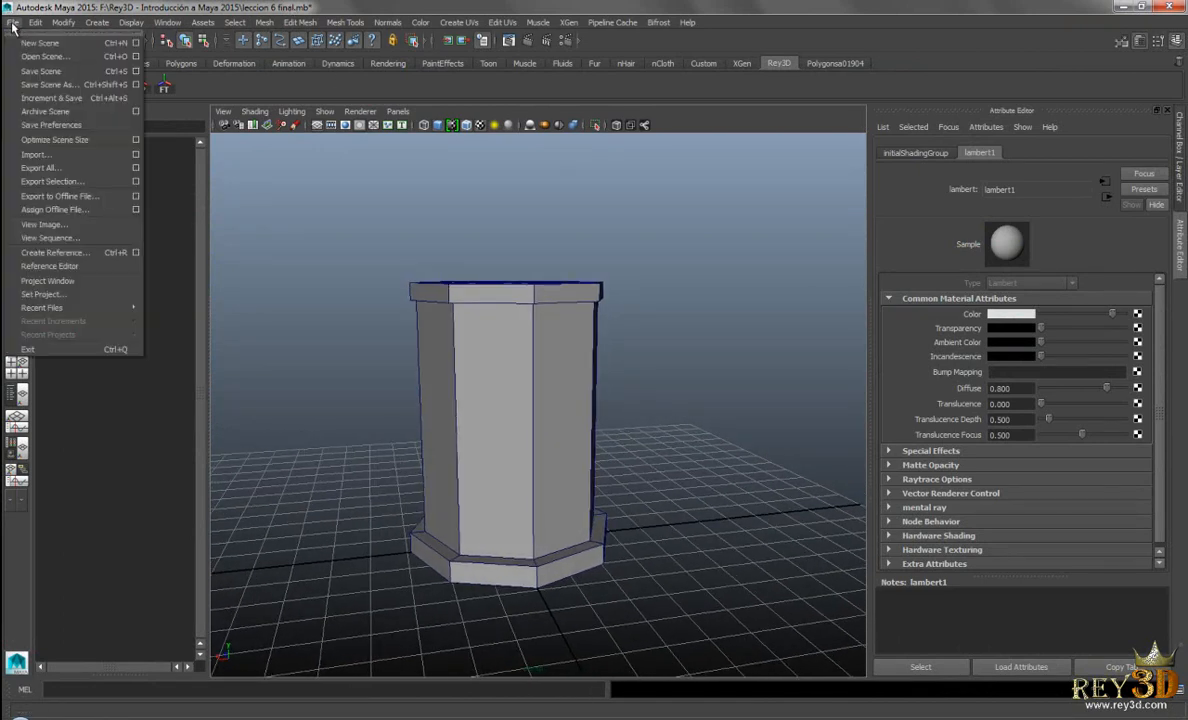
left_click(40, 51)
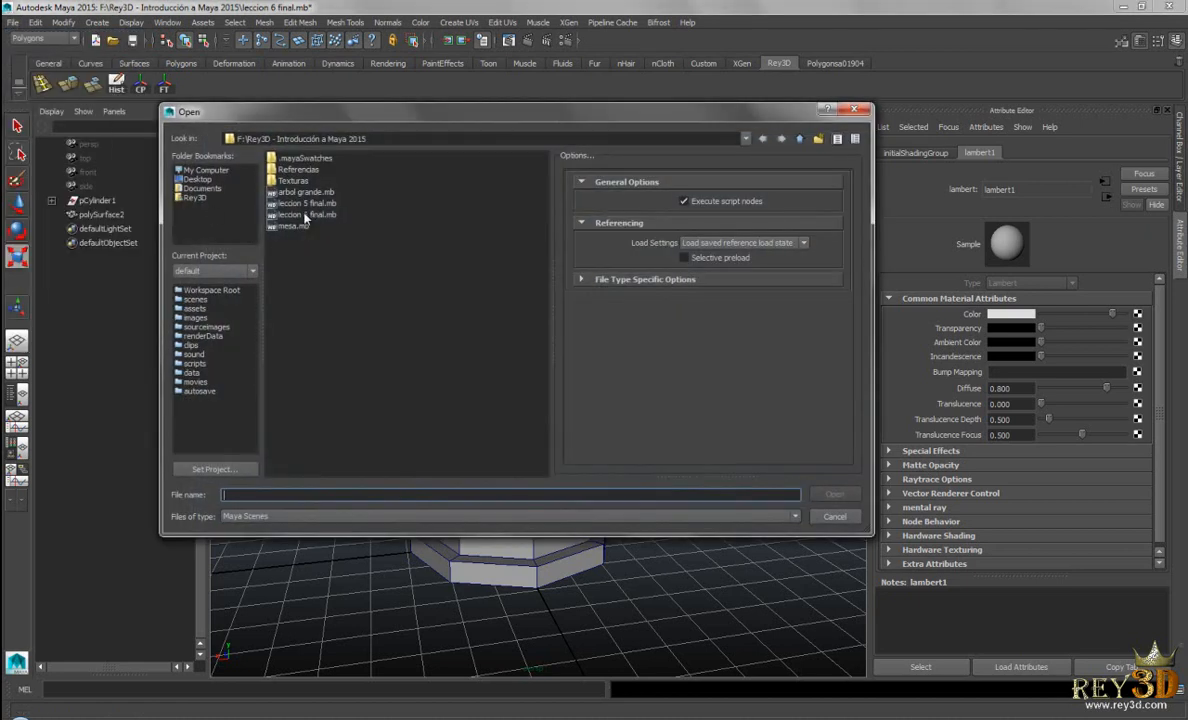
left_click(854, 109)
Switch to the windmill photo Referencia 1 and compare its tower and roof with the model from several angles
key("alt+Tab")
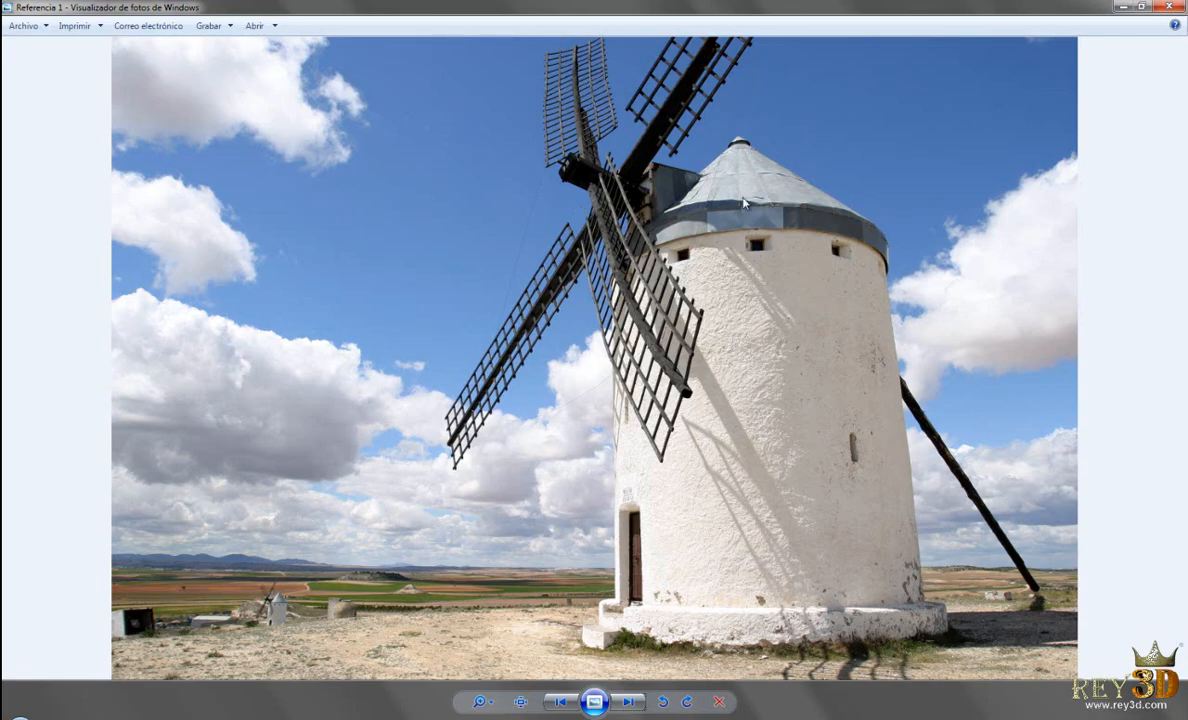
key("alt+Tab")
left_click_drag(642, 382, 570, 390, "alt")
right_click_drag(570, 390, 621, 424, "alt")
middle_click_drag(621, 424, 687, 395, "alt")
right_click_drag(687, 395, 705, 349, "alt")
left_click_drag(705, 349, 681, 363, "alt")
right_click_drag(681, 363, 690, 391, "alt")
key("alt+Tab")
key("alt+Tab")
Select the octagonal ring around the tower's upper end and activate the Scale tool
left_click(605, 345)
left_click_drag(668, 432, 692, 371, "alt")
key("r")
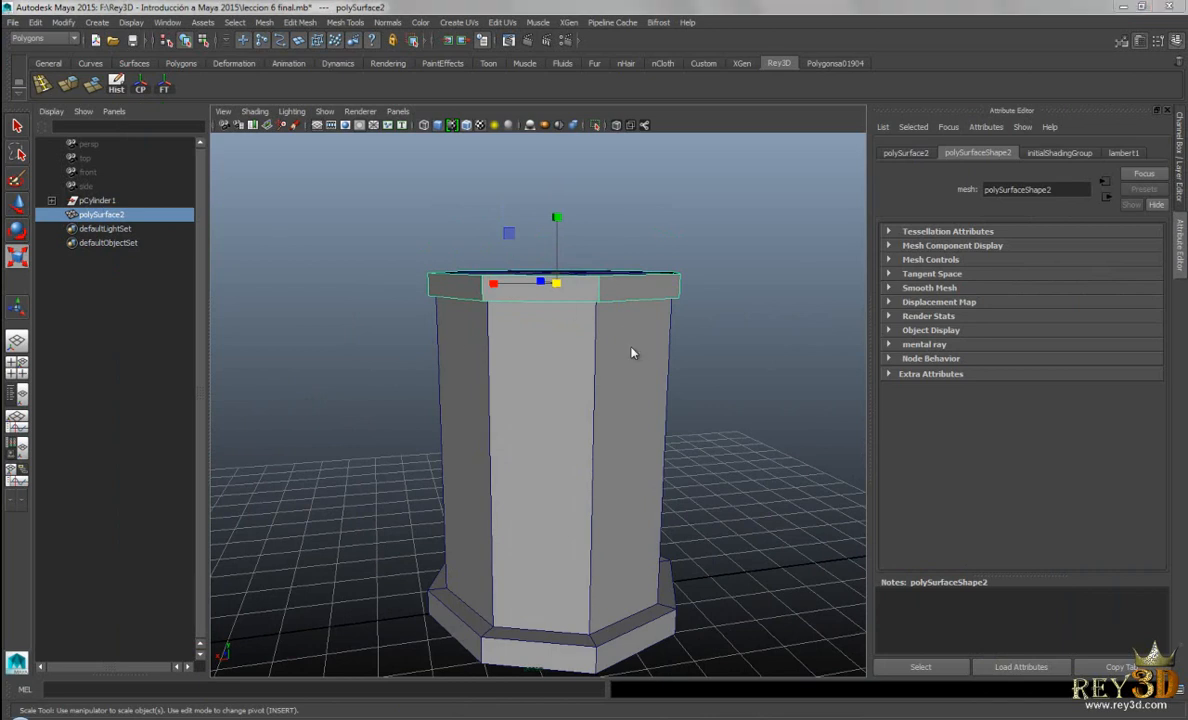
Hide the Outliner and show the Channel Box in place of the Attribute Editor to enlarge the perspective view
key("space")
left_click_drag(671, 379, 565, 265, "alt")
left_click_drag(576, 385, 589, 382, "alt")
key("space")
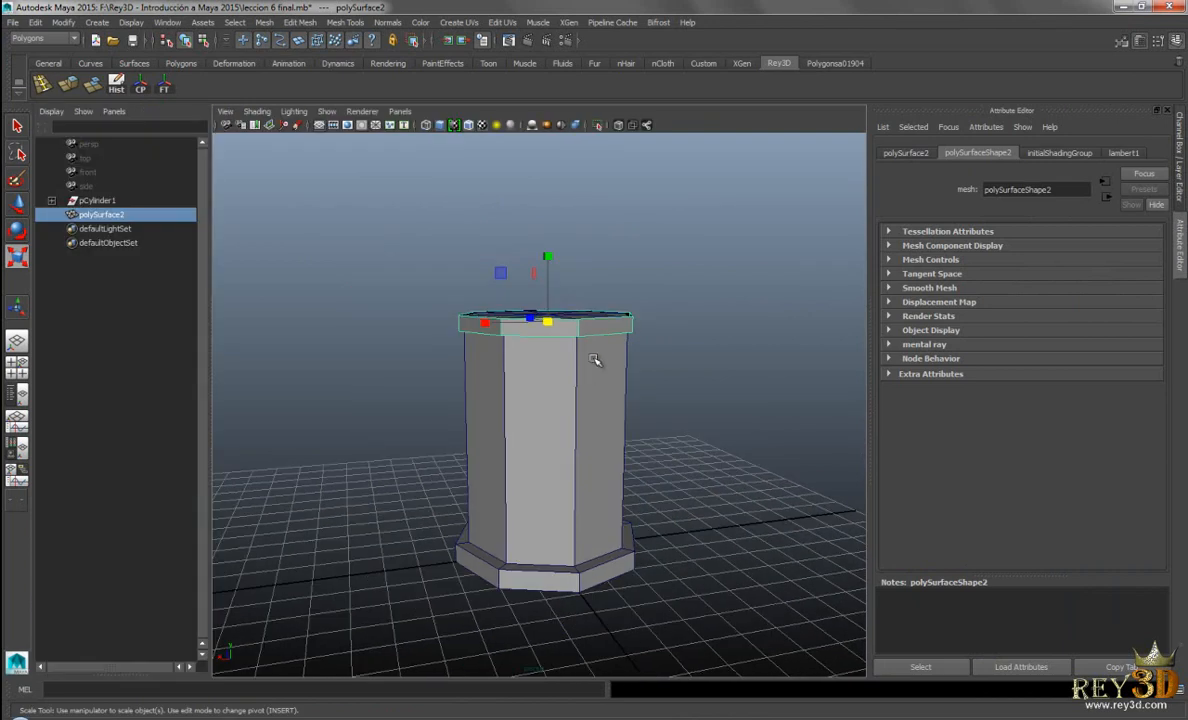
key("space")
right_click_drag(532, 346, 592, 362, "alt")
middle_click_drag(592, 362, 606, 385, "alt")
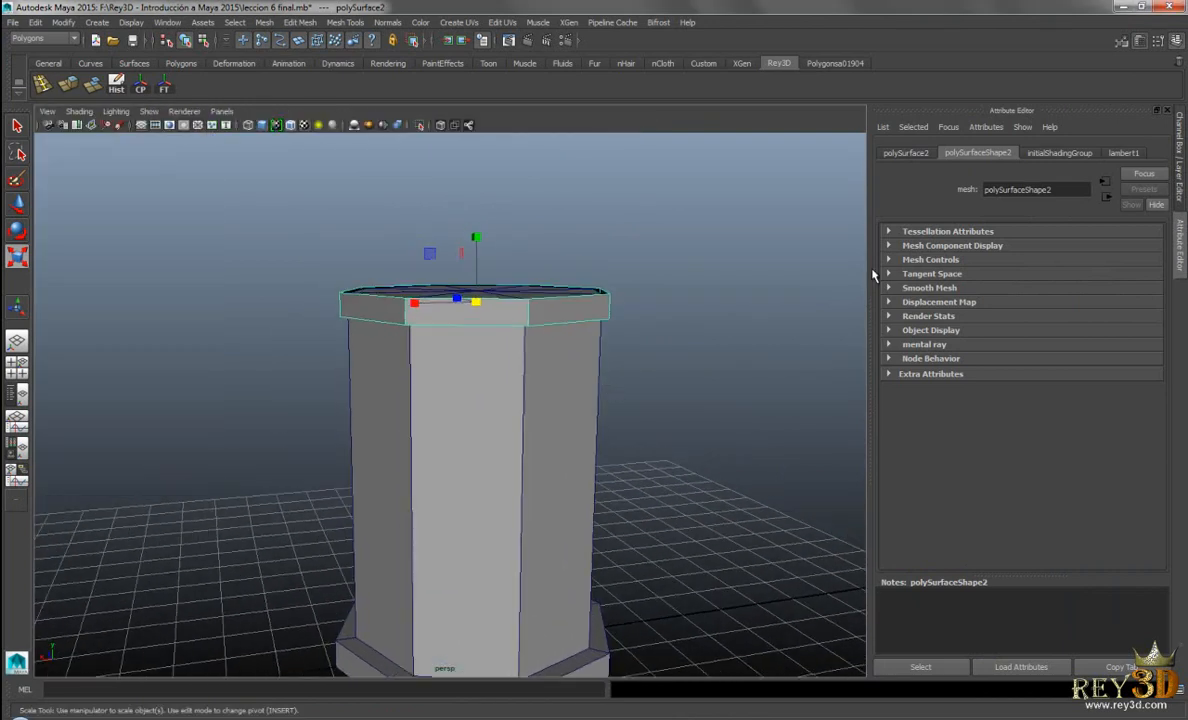
left_click(1140, 42)
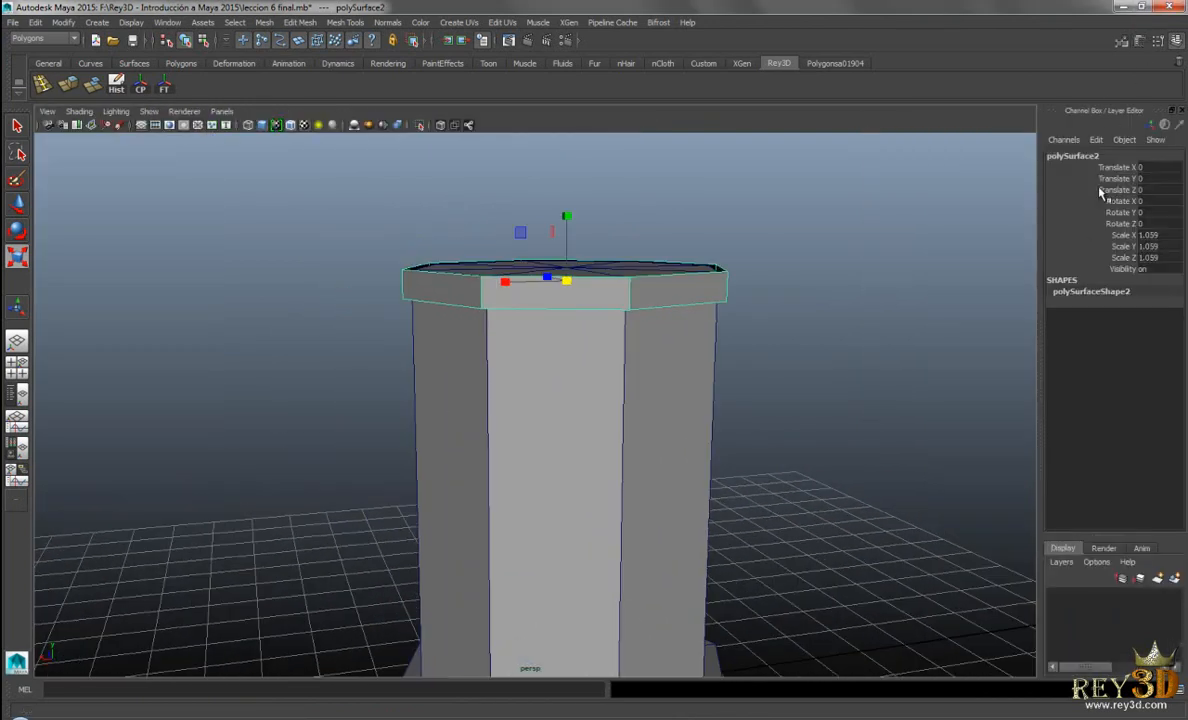
Switch the octagonal ring to edge mode and select its entire upper border edge loop
left_click_drag(814, 393, 666, 431, "alt")
middle_click_drag(666, 431, 650, 496, "alt")
mouse_move(636, 440)
right_mouse_down("alt")
mouse_move(647, 443)
mouse_move(628, 418)
right_mouse_up("alt")
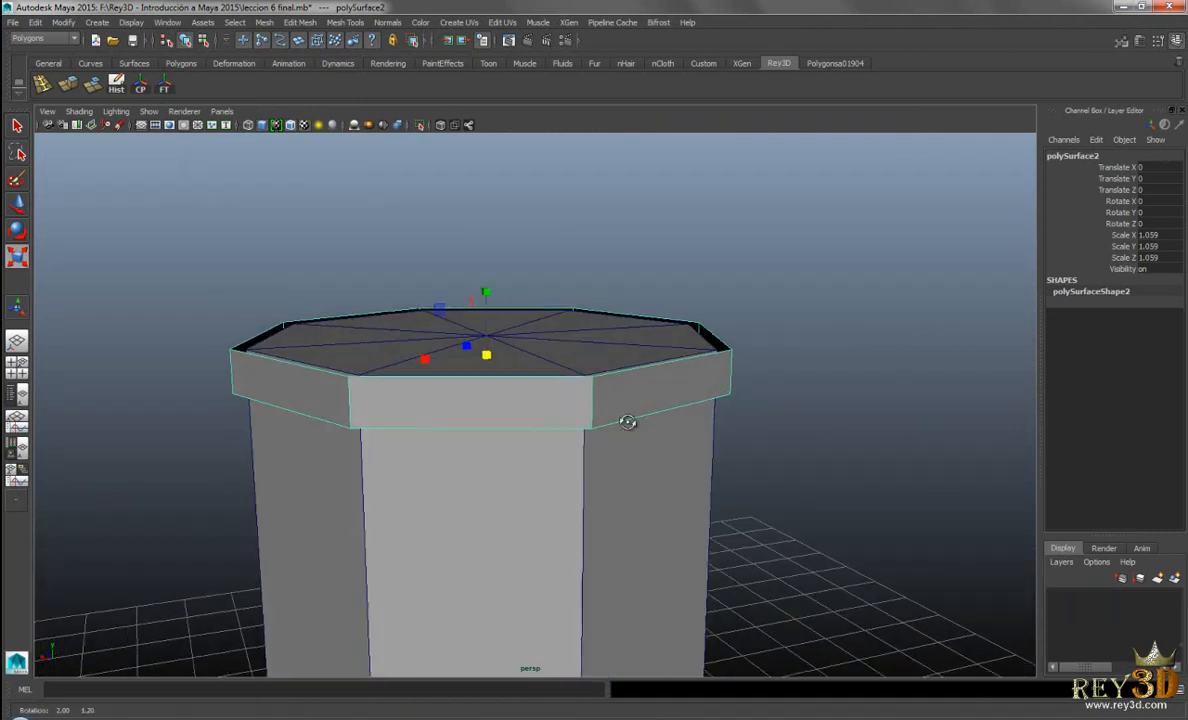
left_click_drag(628, 400, 615, 429, "alt")
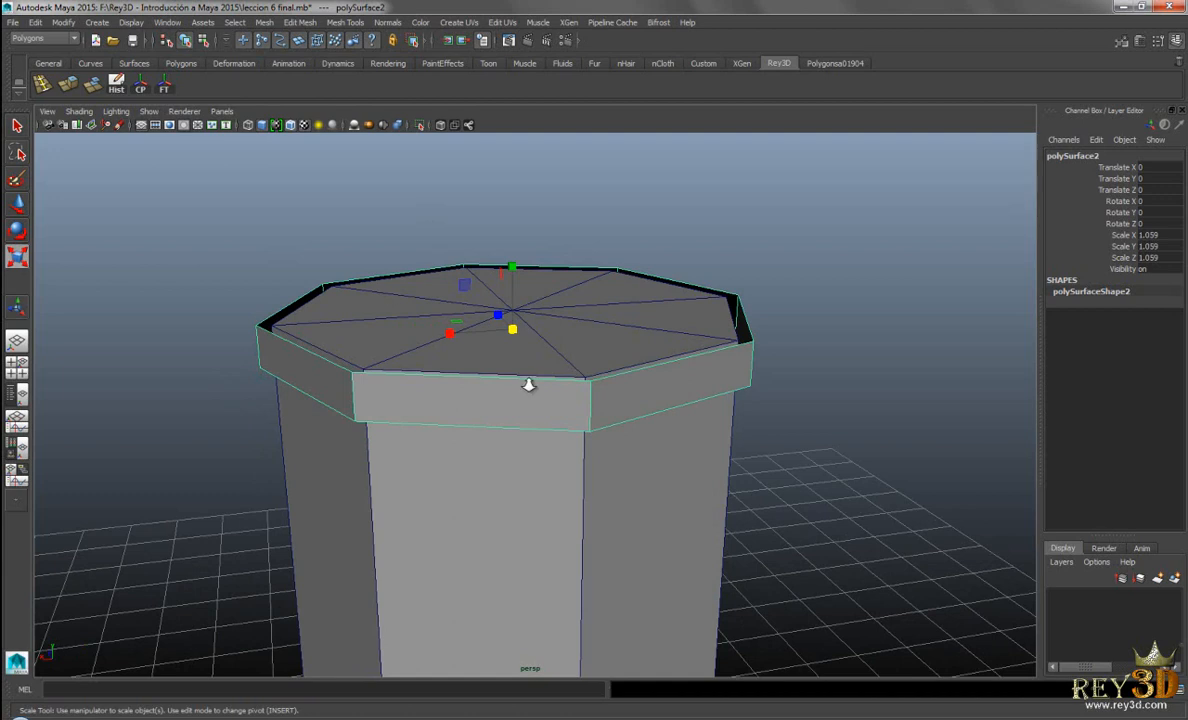
right_click_drag(528, 385, 601, 421, "alt")
left_click_drag(673, 307, 697, 374, "alt")
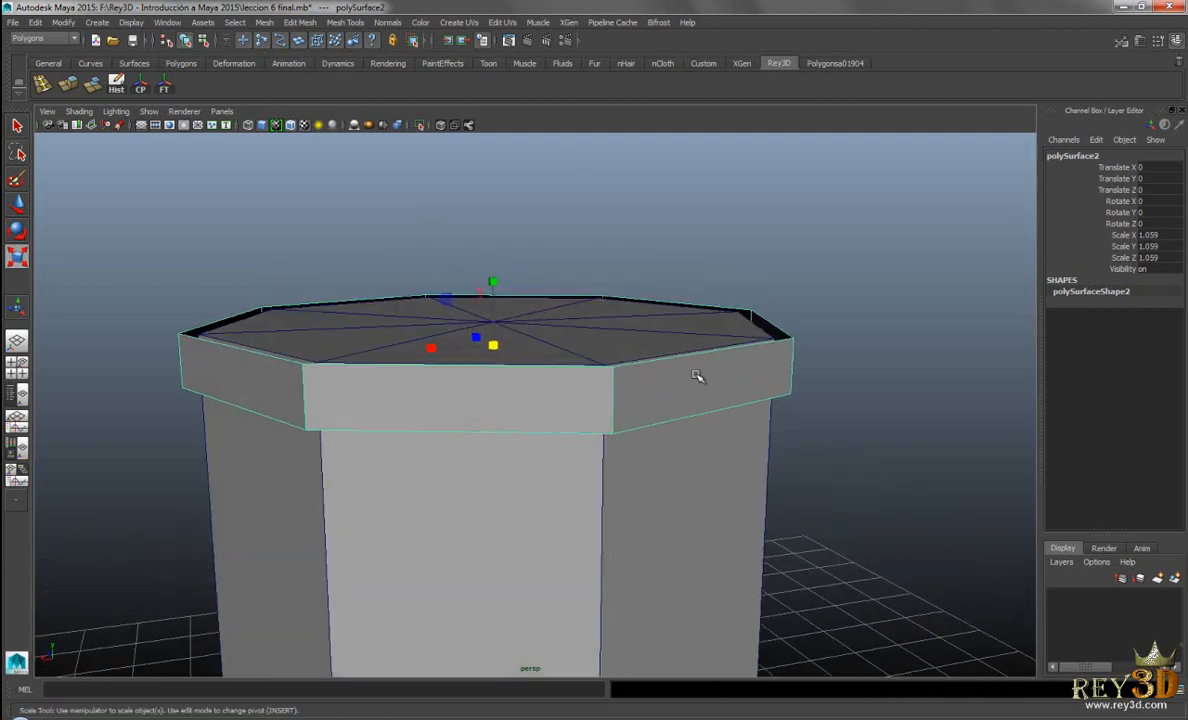
right_click(697, 375)
right_click(724, 375)
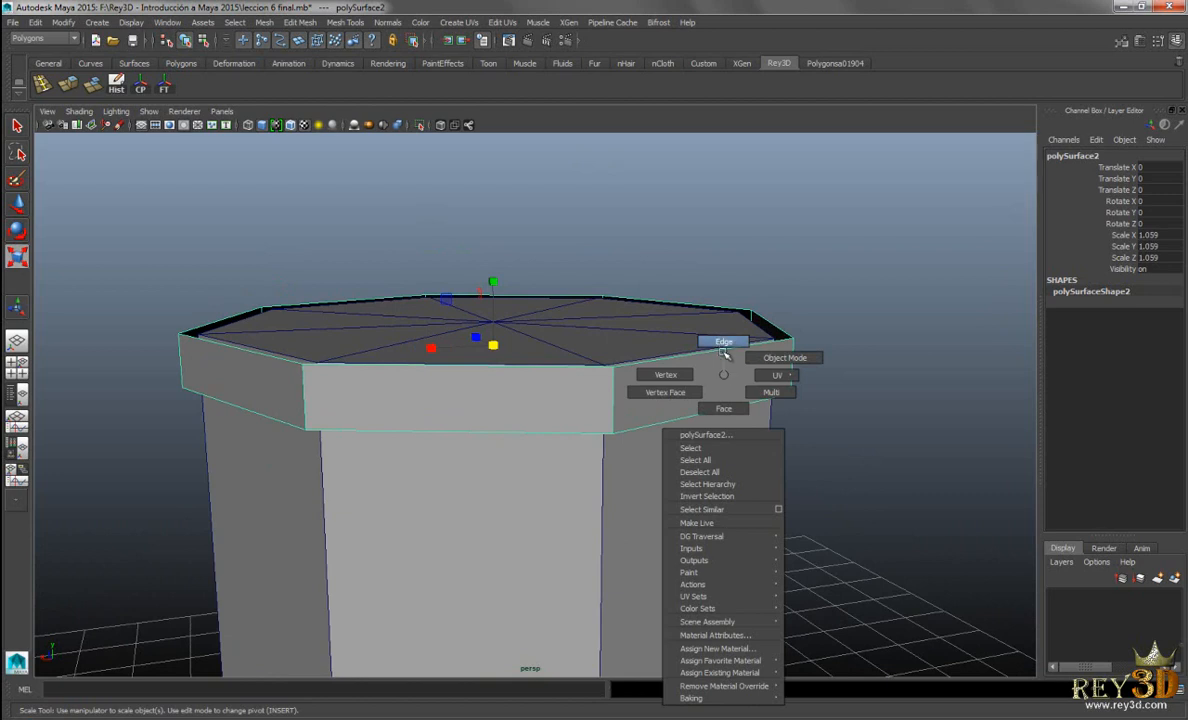
left_click(724, 344)
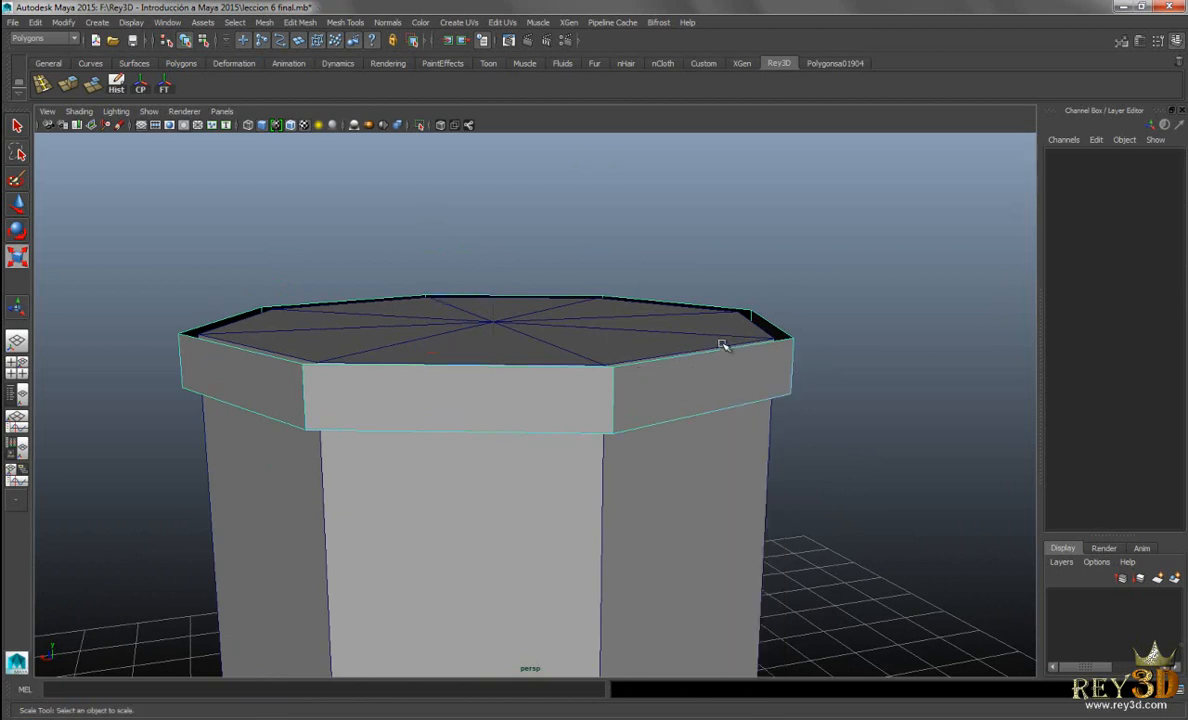
left_click_drag(613, 347, 586, 370, "alt")
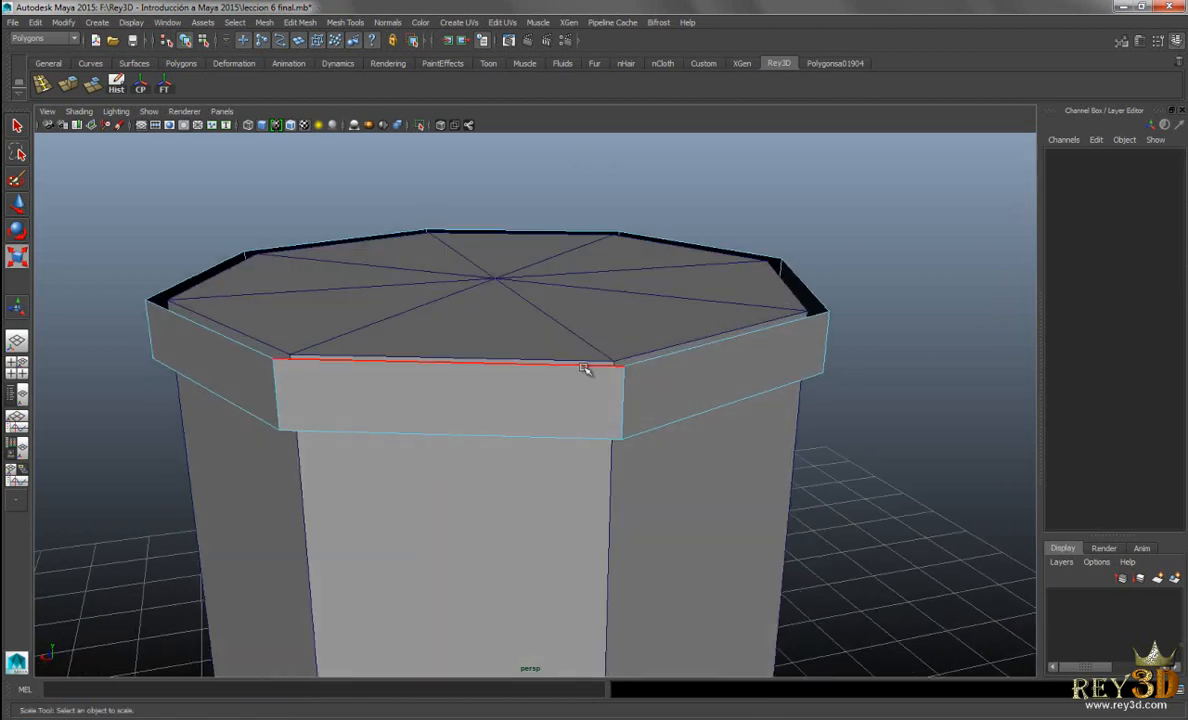
left_click(661, 357)
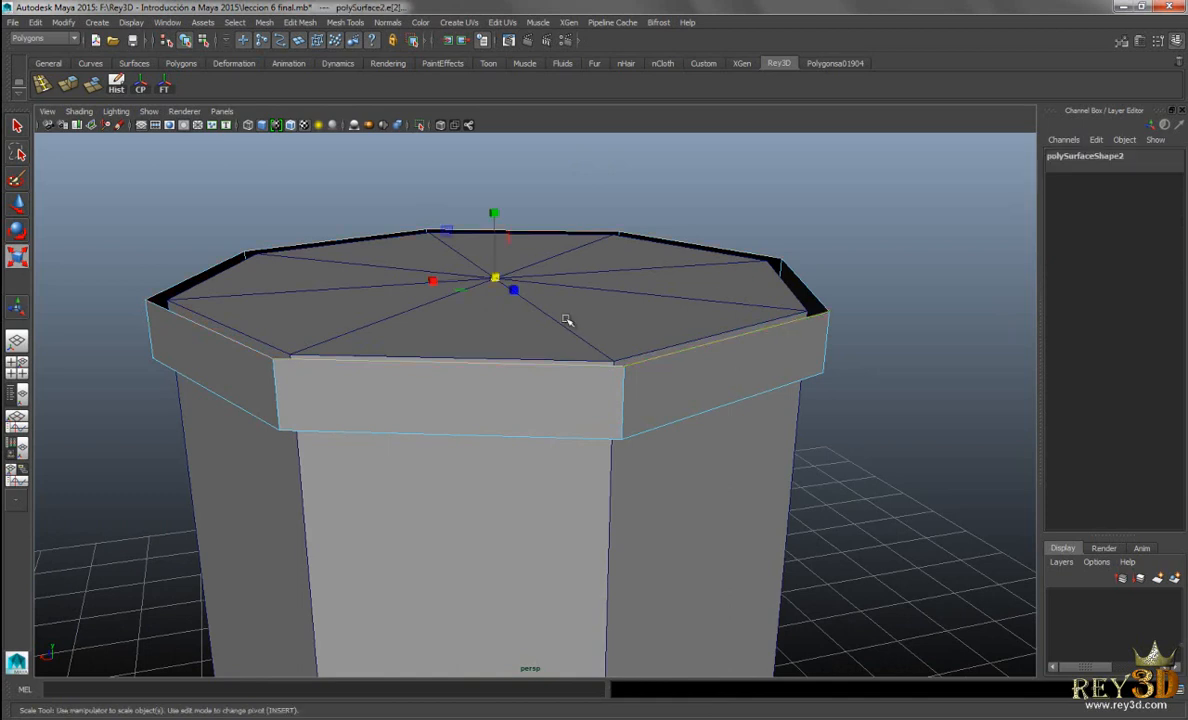
left_click_drag(557, 360, 467, 238, "alt")
Extrude the ring's upper border edges, trying the extrude manipulator in world and local orientation
left_click(69, 88)
left_click_drag(540, 322, 510, 318, "alt")
middle_click_drag(555, 415, 560, 380, "alt")
left_click_drag(563, 385, 592, 340, "alt")
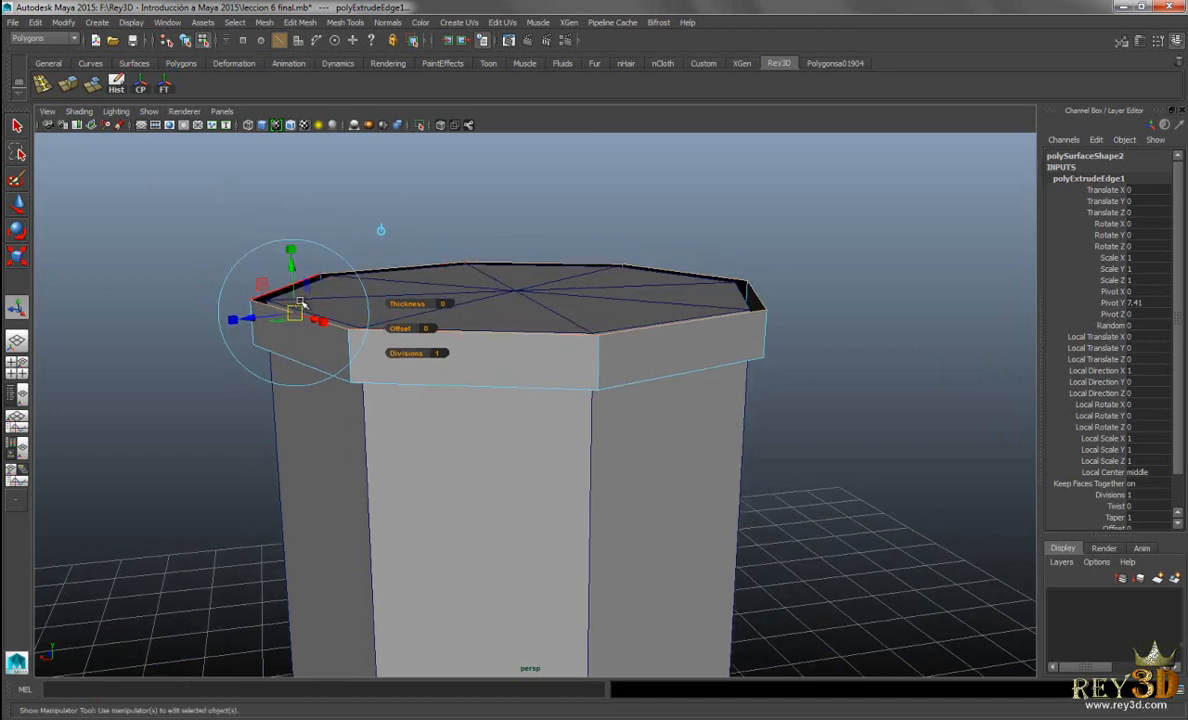
left_click(381, 231)
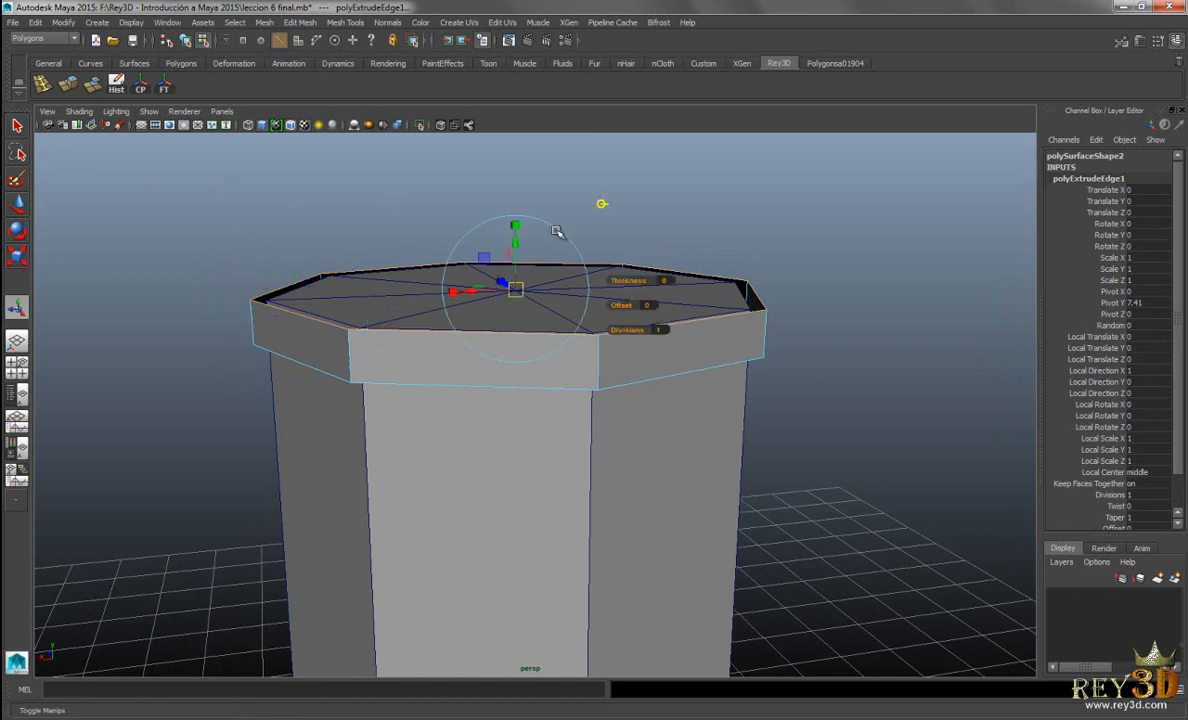
left_click(600, 206)
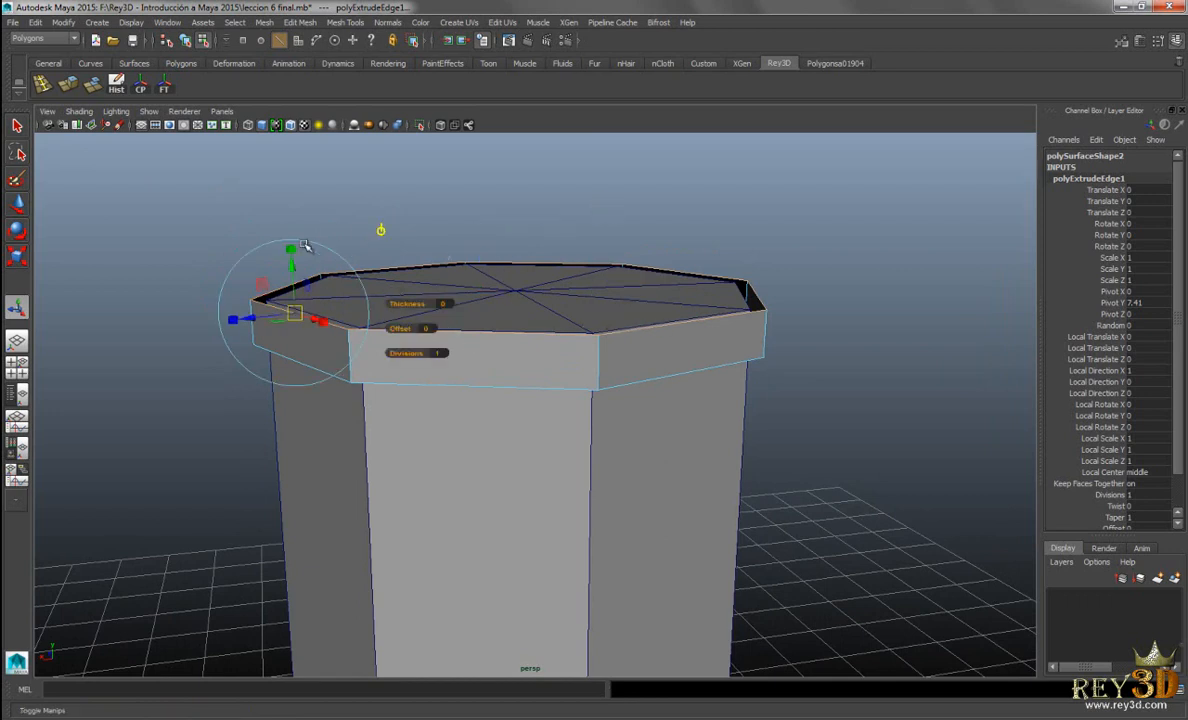
Move the extruded edges straight up with the Move tool to form a band of faces above the ring
left_click(18, 204)
left_click_drag(690, 257, 692, 283, "alt")
middle_click_drag(704, 284, 668, 236, "alt")
left_click_drag(668, 236, 668, 239, "alt")
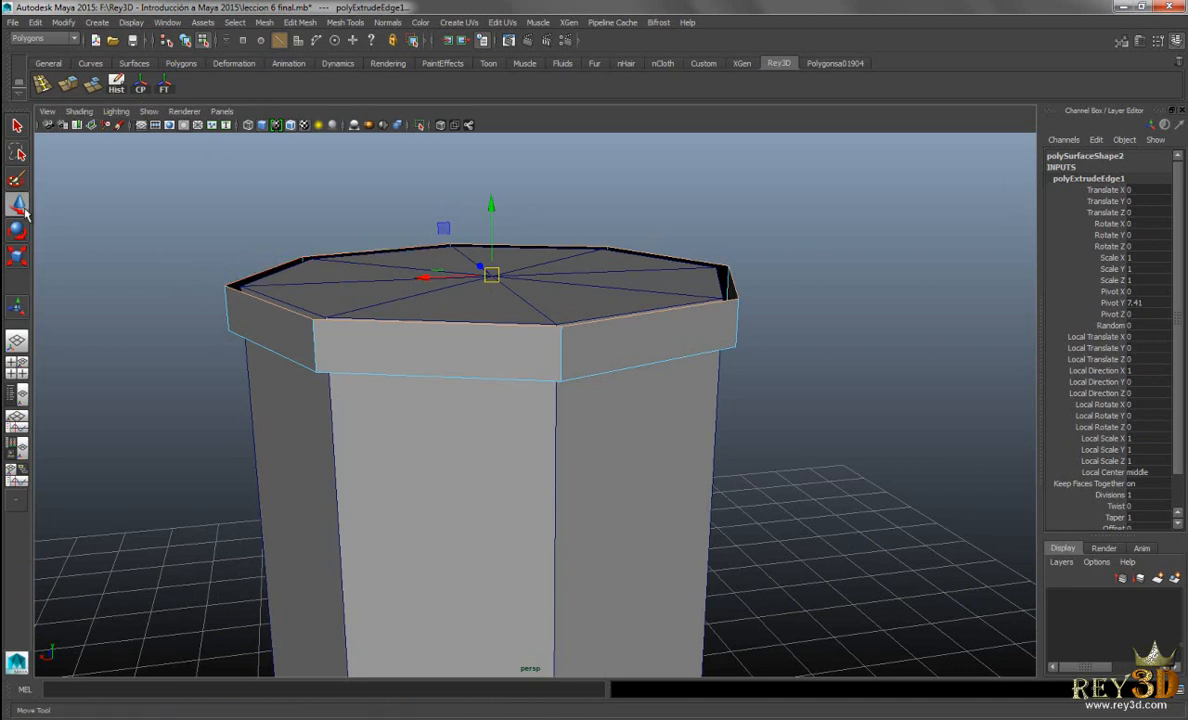
left_click_drag(532, 253, 489, 155, "alt")
right_click_drag(832, 481, 639, 432, "alt")
middle_click_drag(667, 531, 657, 477, "alt")
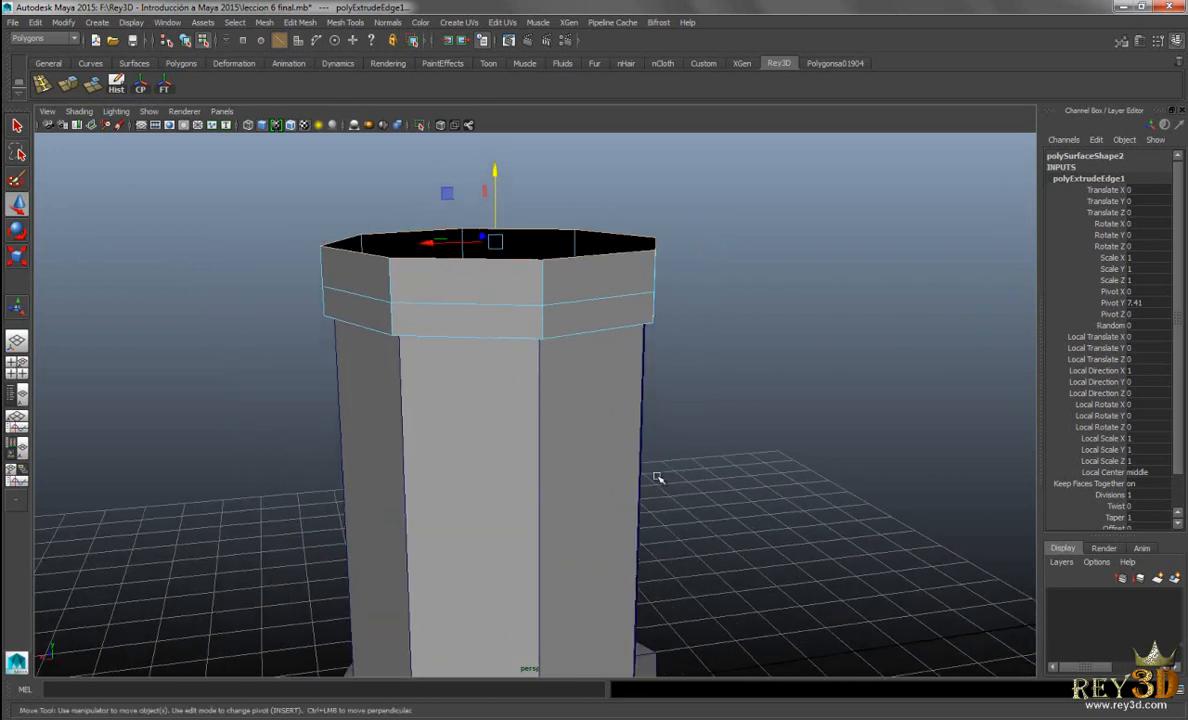
Raise the extruded upper edges further to give the roof section more height above the ring
left_click(763, 717)
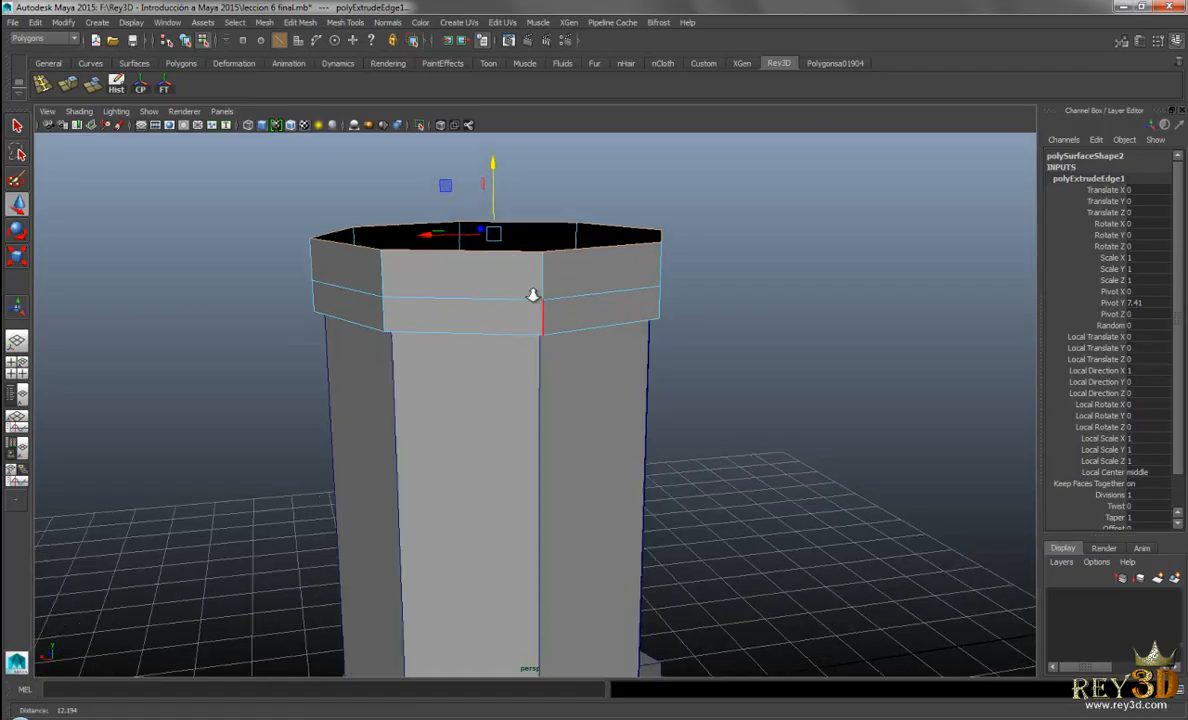
left_click_drag(489, 234, 491, 158)
scroll(652, 422, "down", 3)
middle_click_drag(676, 463, 680, 341, "alt")
left_click_drag(680, 341, 692, 328, "alt")
right_click_drag(692, 328, 708, 338, "alt")
middle_click_drag(708, 338, 708, 374, "alt")
left_click_drag(708, 374, 706, 366, "alt")
right_click_drag(706, 366, 672, 351, "alt")
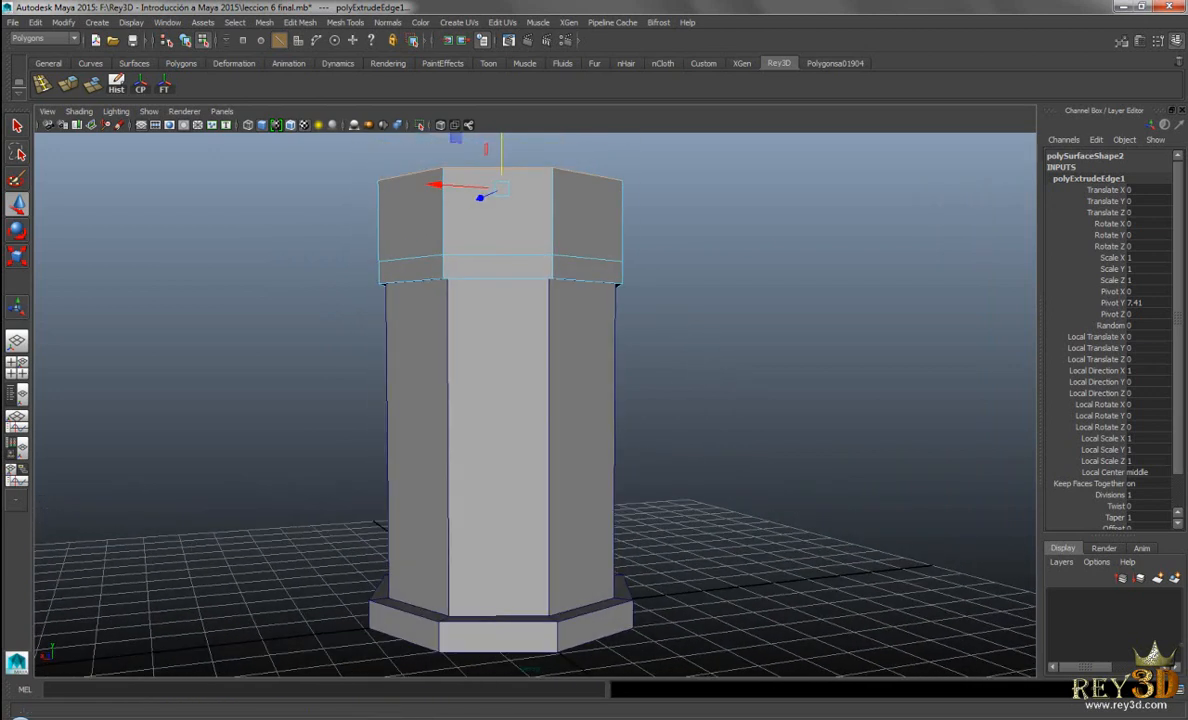
Compare the roof section with the Referencia 1 photo and lower its upper edges slightly
key("alt+Tab")
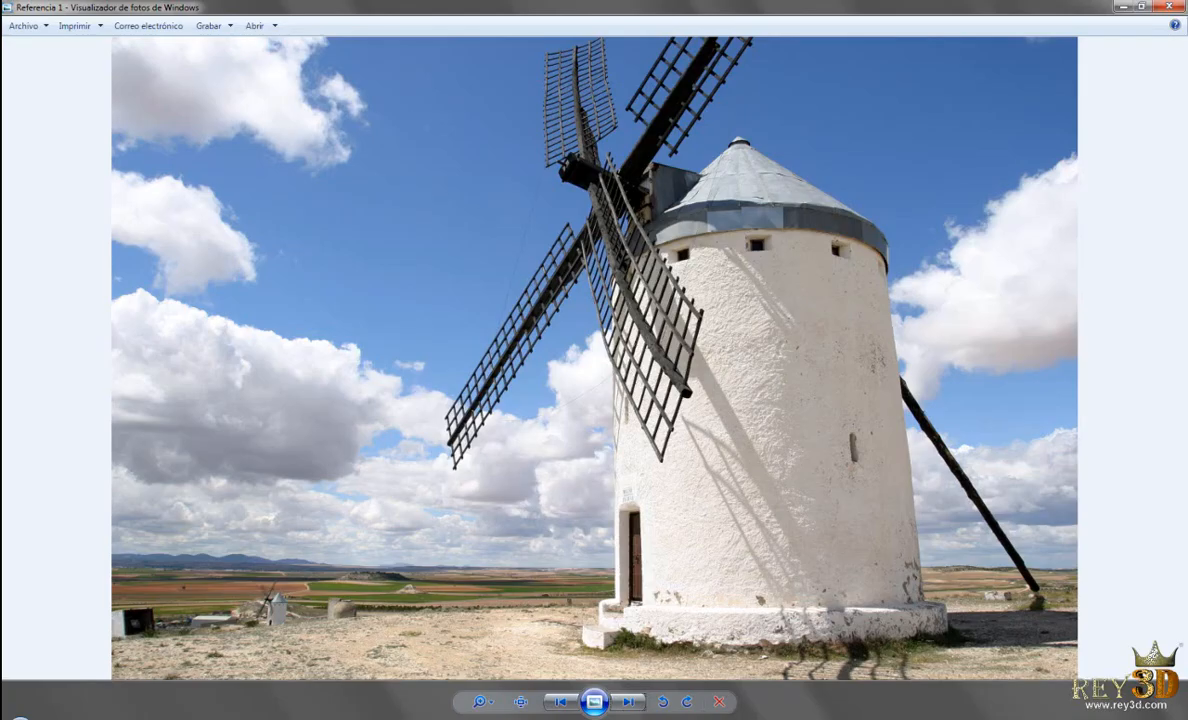
key("alt+Tab")
key("alt+Tab")
key("alt+Tab")
key("alt+Tab")
key("alt+Tab")
scroll(499, 252, "up", 1)
middle_click_drag(499, 252, 503, 317, "alt")
left_click_drag(508, 163, 507, 174)
middle_click_drag(578, 452, 585, 380, "alt")
right_click_drag(585, 380, 565, 382, "alt")
left_click_drag(562, 282, 562, 294, "alt")
middle_click_drag(573, 248, 568, 286, "alt")
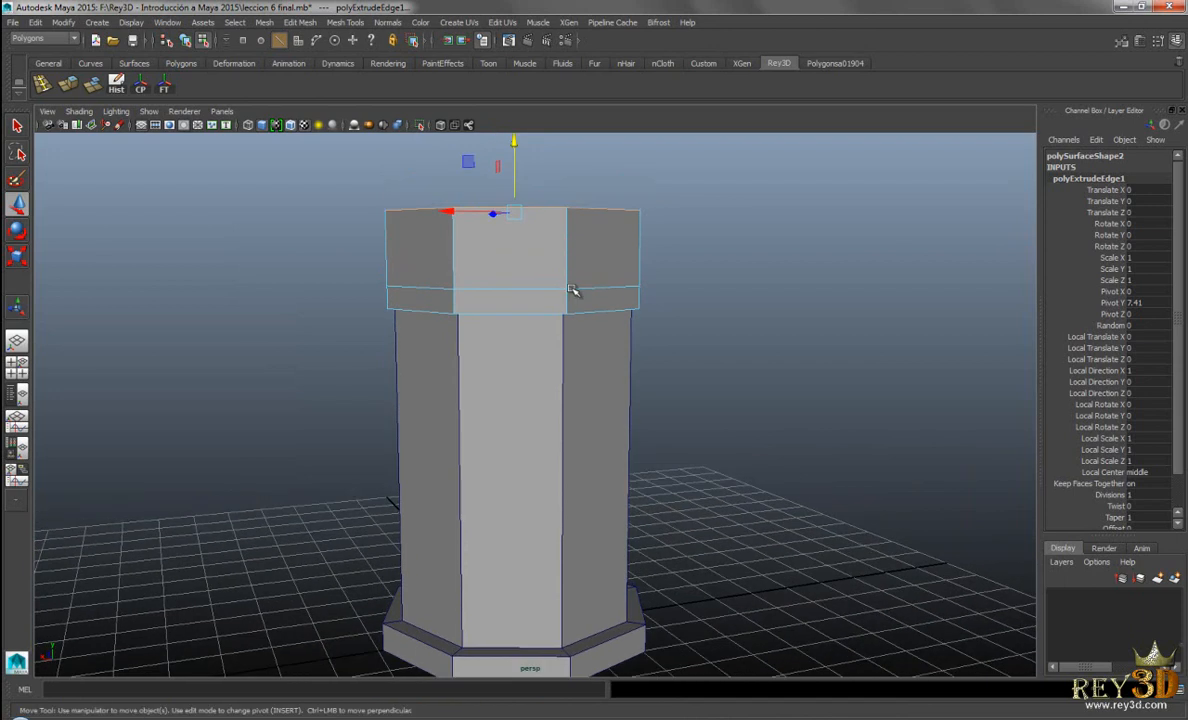
Scale the roof section's upper edges uniformly inward until the faces taper into a cone with a small opening
left_click(18, 258)
left_click_drag(549, 268, 549, 355, "alt")
left_click_drag(502, 254, 320, 245)
left_click_drag(578, 509, 591, 427, "alt")
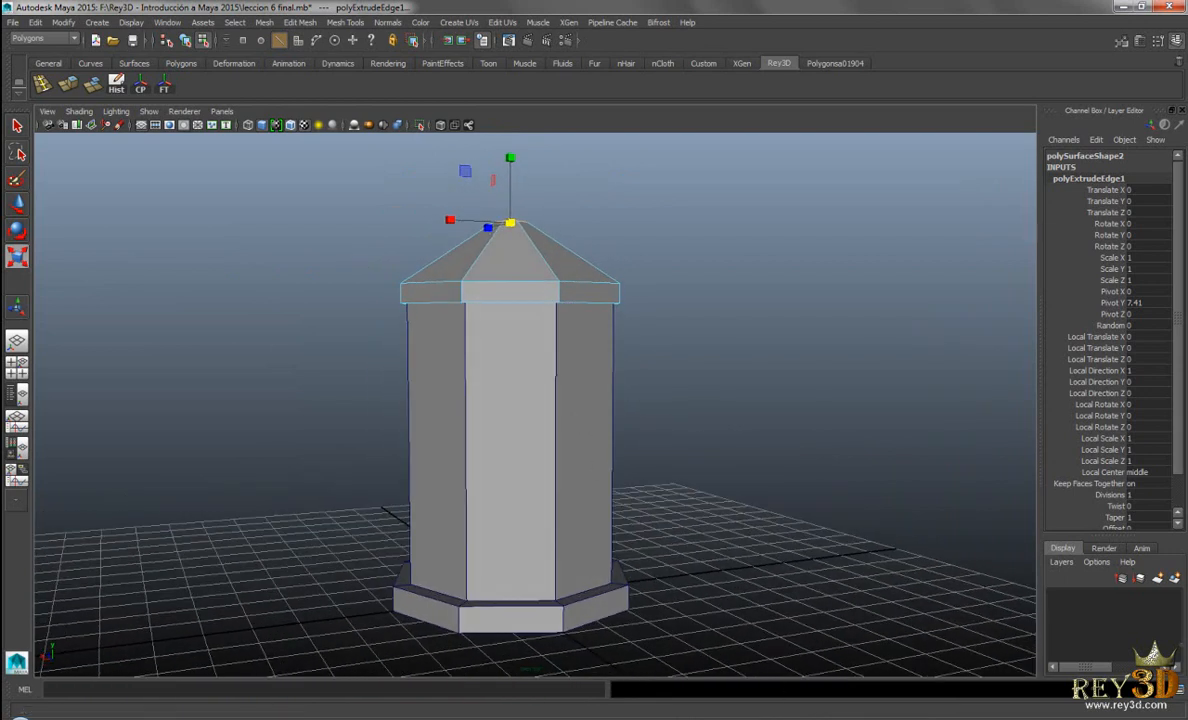
Move the roof's narrow upper edges upward in two small moves, checking the Referencia 1 photo for the roof height
left_click(790, 716)
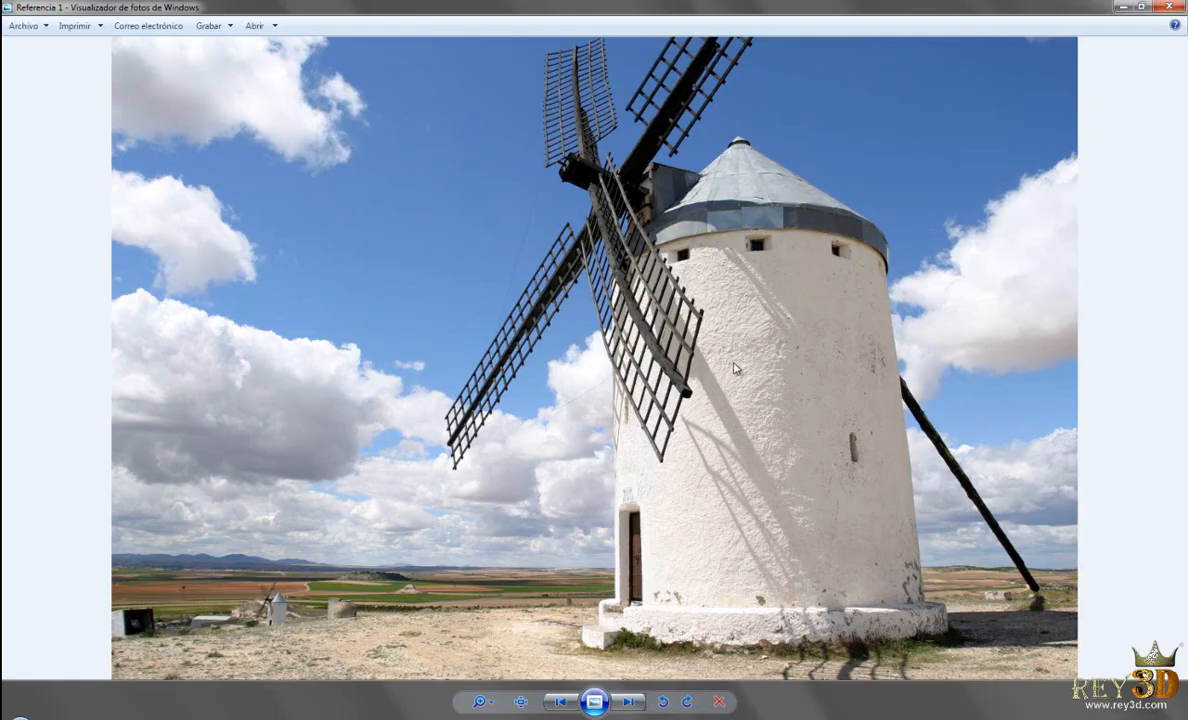
left_click(790, 716)
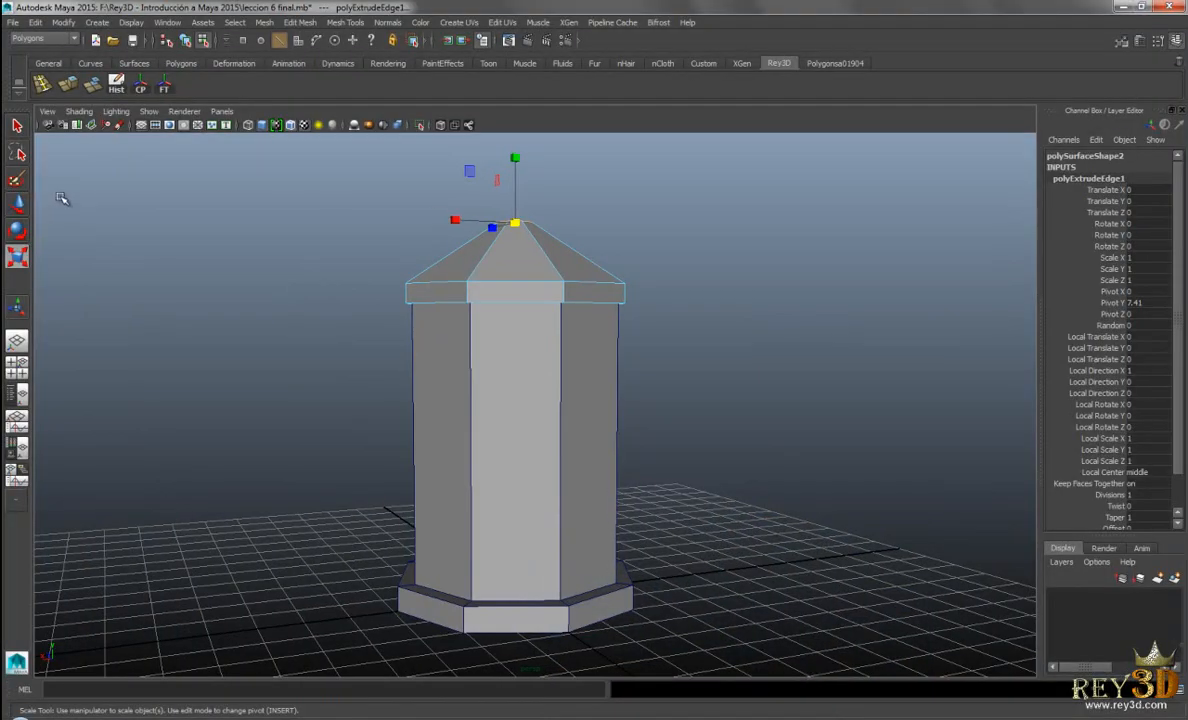
left_click(27, 204)
left_click_drag(512, 150, 512, 134)
right_click_drag(597, 392, 619, 404, "alt")
middle_click_drag(619, 404, 627, 390, "alt")
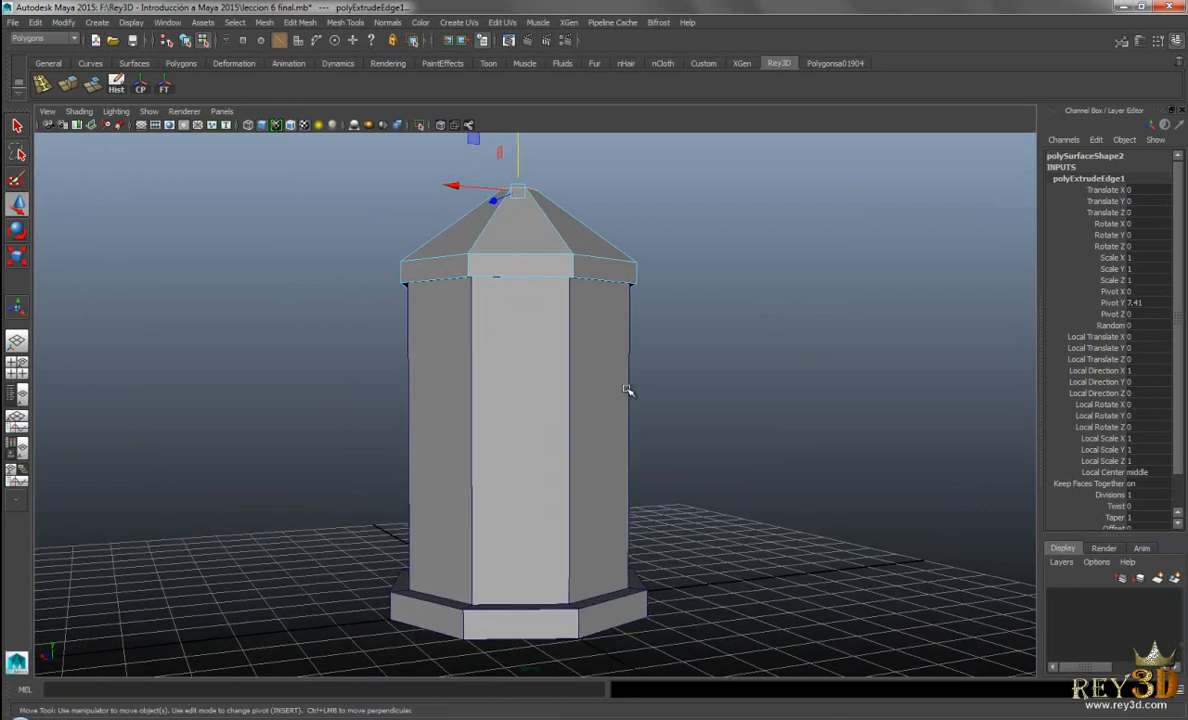
left_click(750, 717)
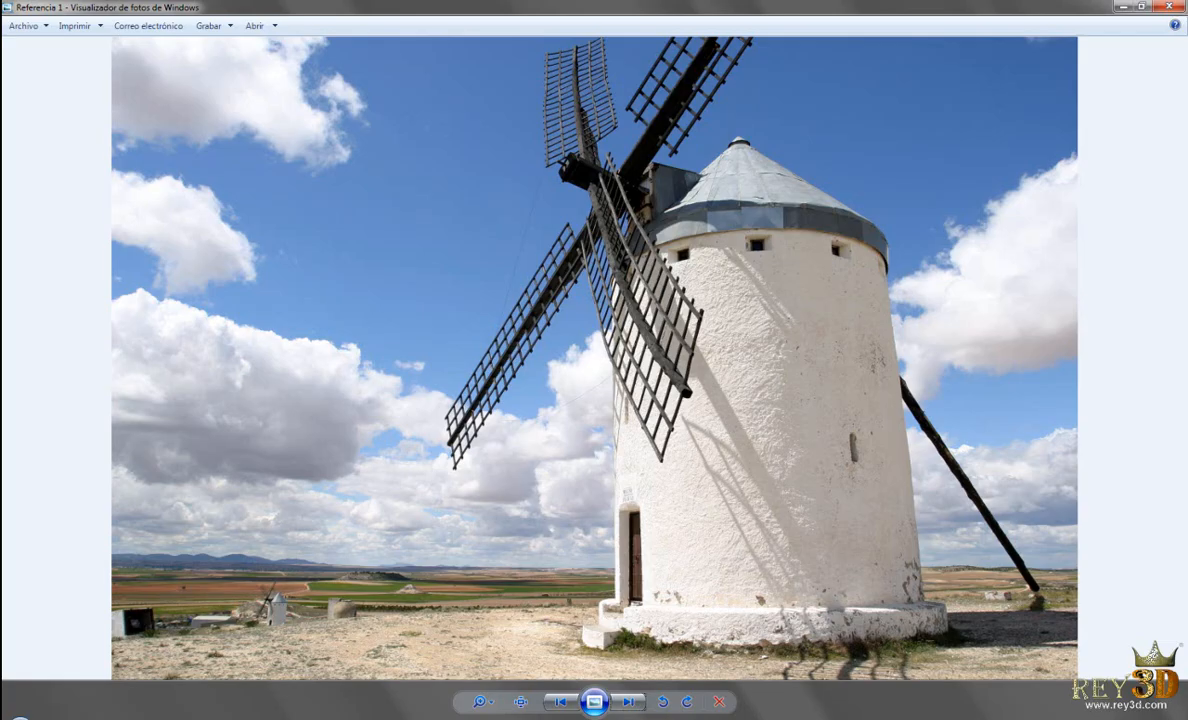
left_click(750, 717)
left_click_drag(517, 151, 517, 135)
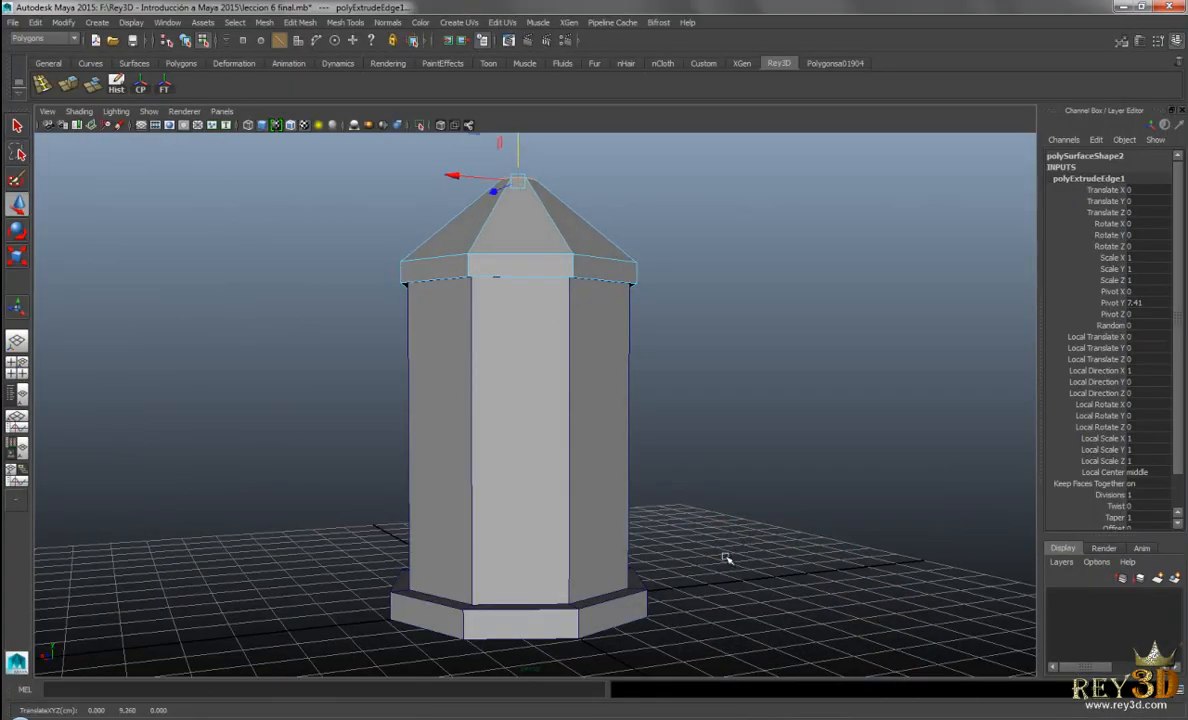
Compare the roof with Referencia 1, and examine the roof shapes in the other windmill photos through Referencia 5
left_click(750, 717)
left_click(750, 717)
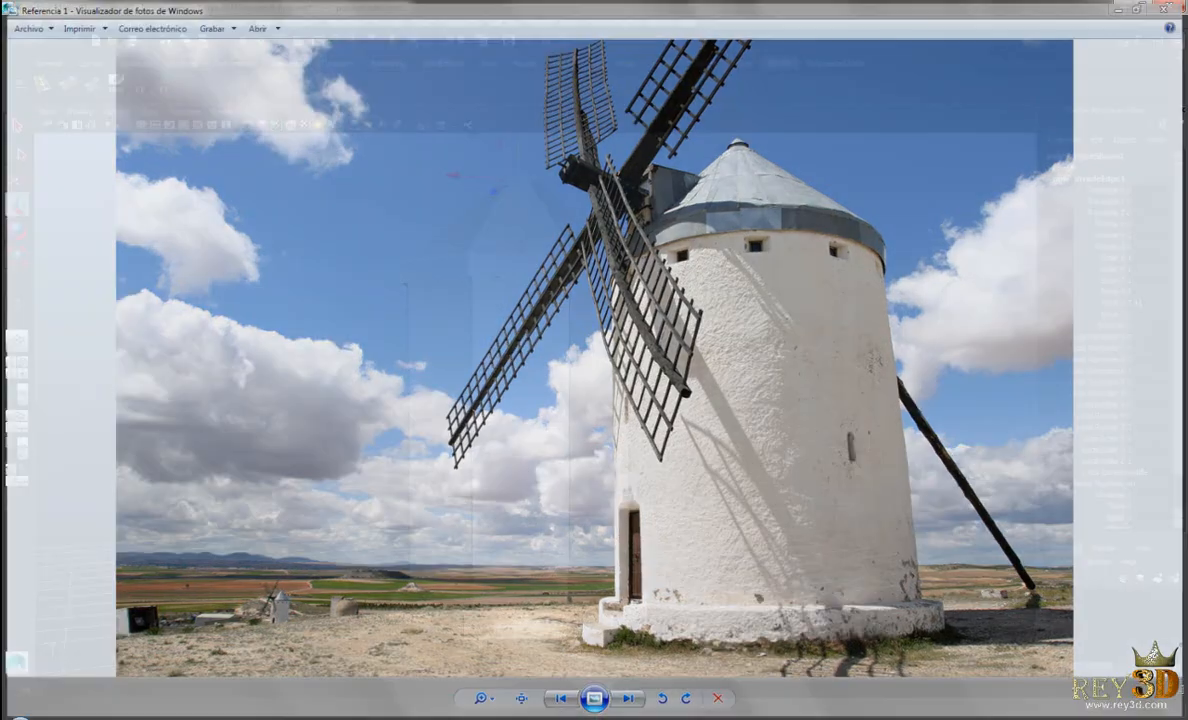
left_click(750, 717)
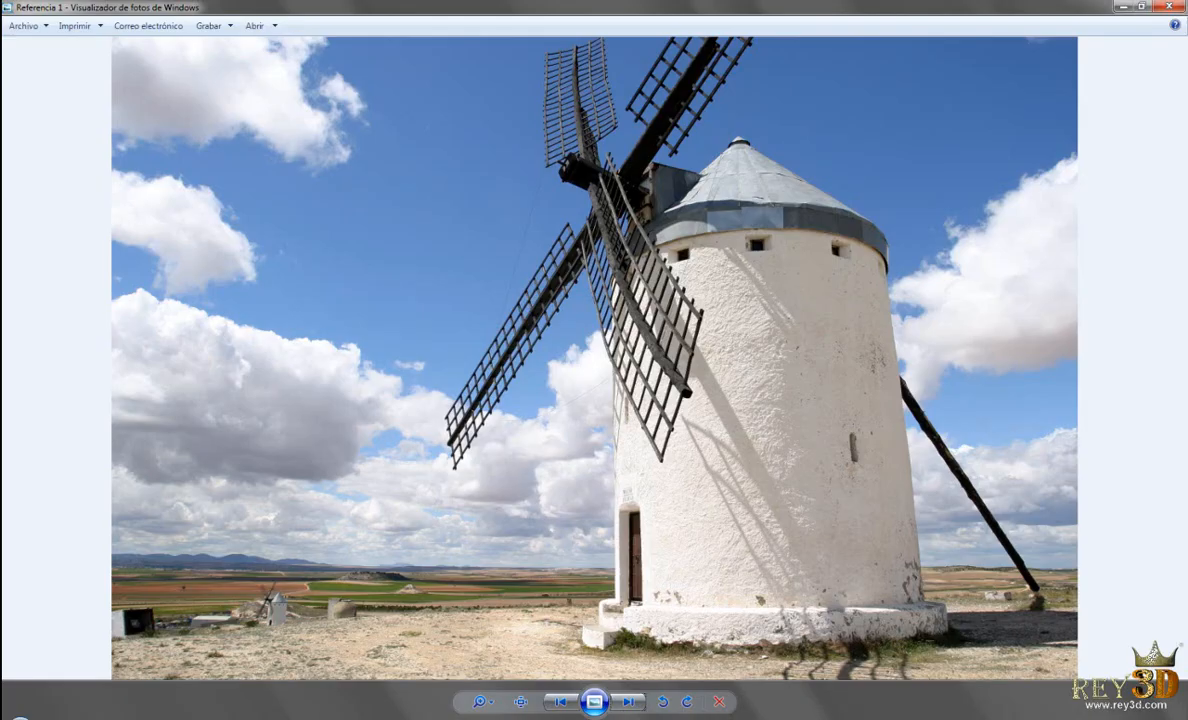
key("alt+Tab")
key("alt+Tab")
left_click(629, 703)
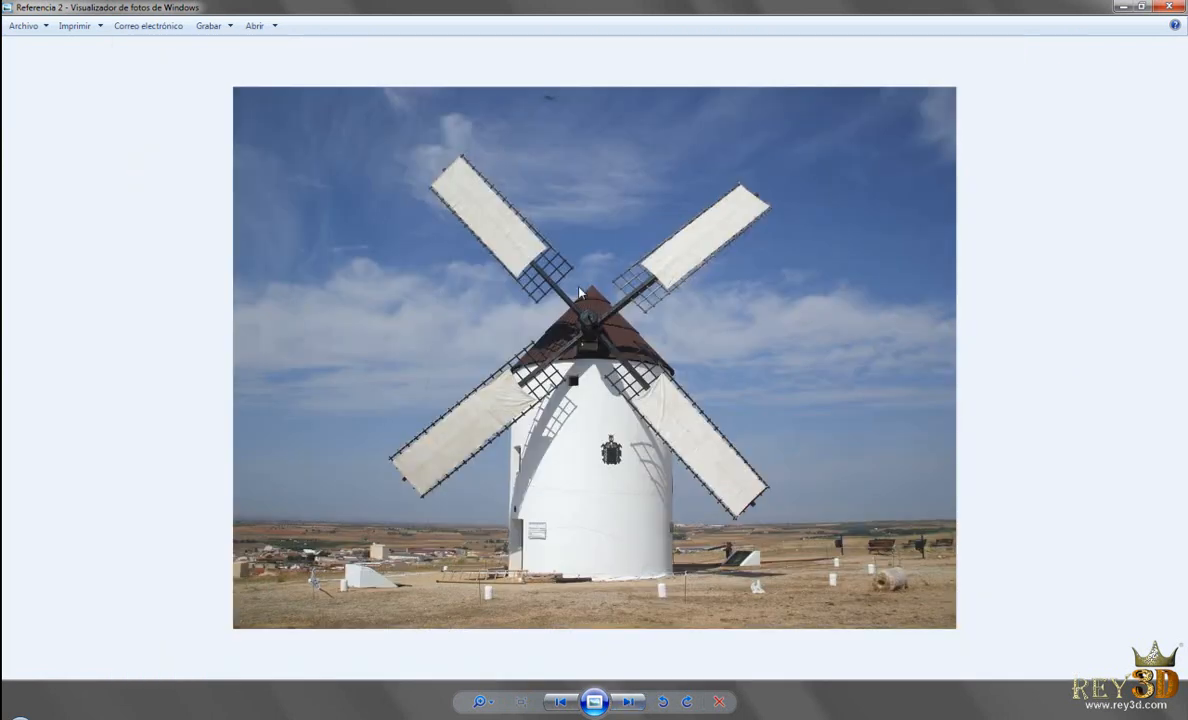
left_click(629, 703)
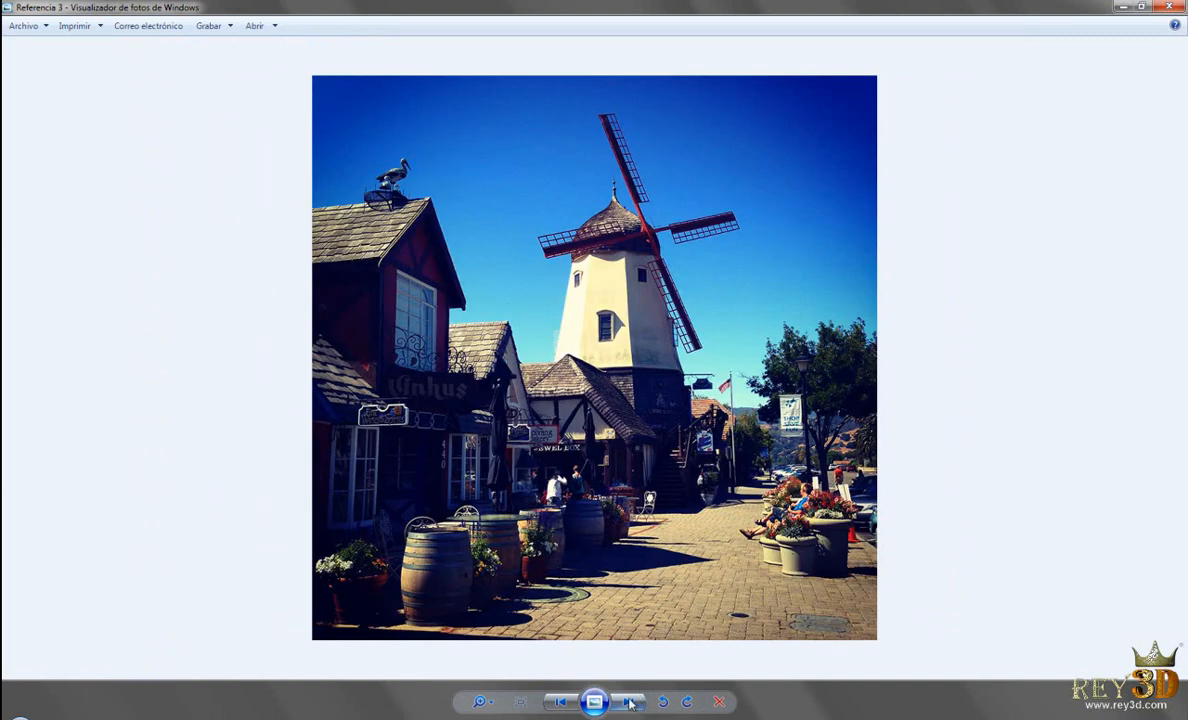
left_click(629, 703)
left_click(629, 703)
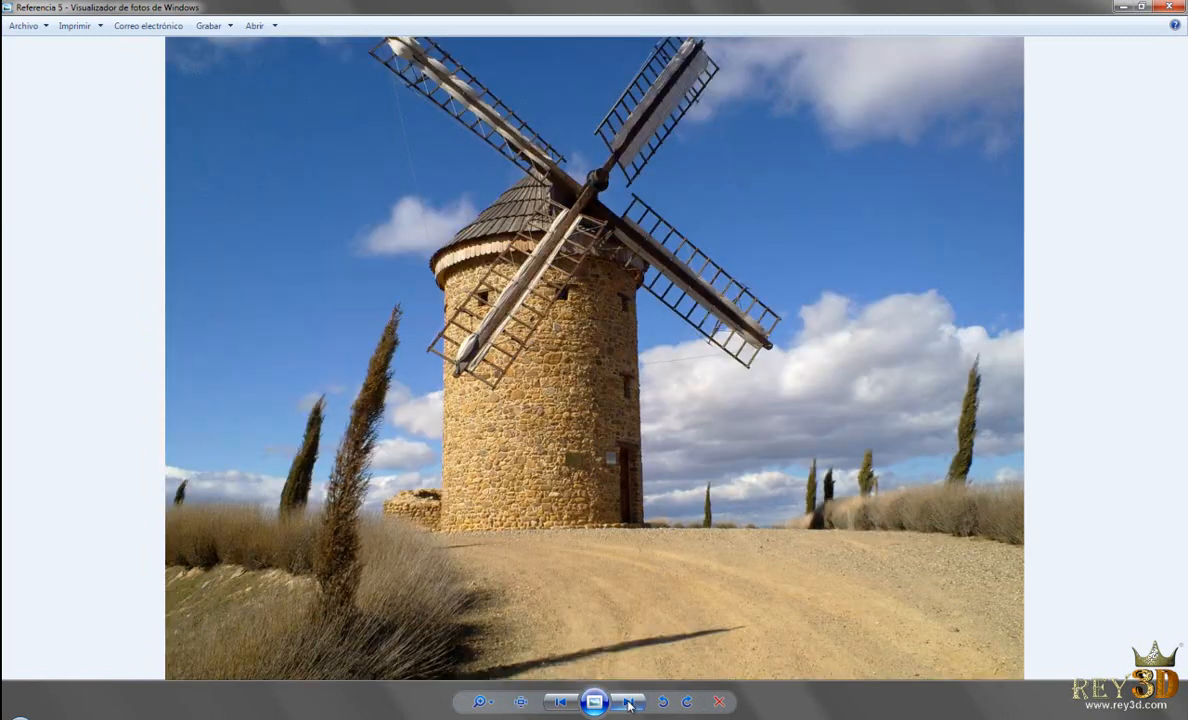
Examine and compare the roof shapes and tips in the windmill photos Referencia 1 through Referencia 5
left_click(629, 703)
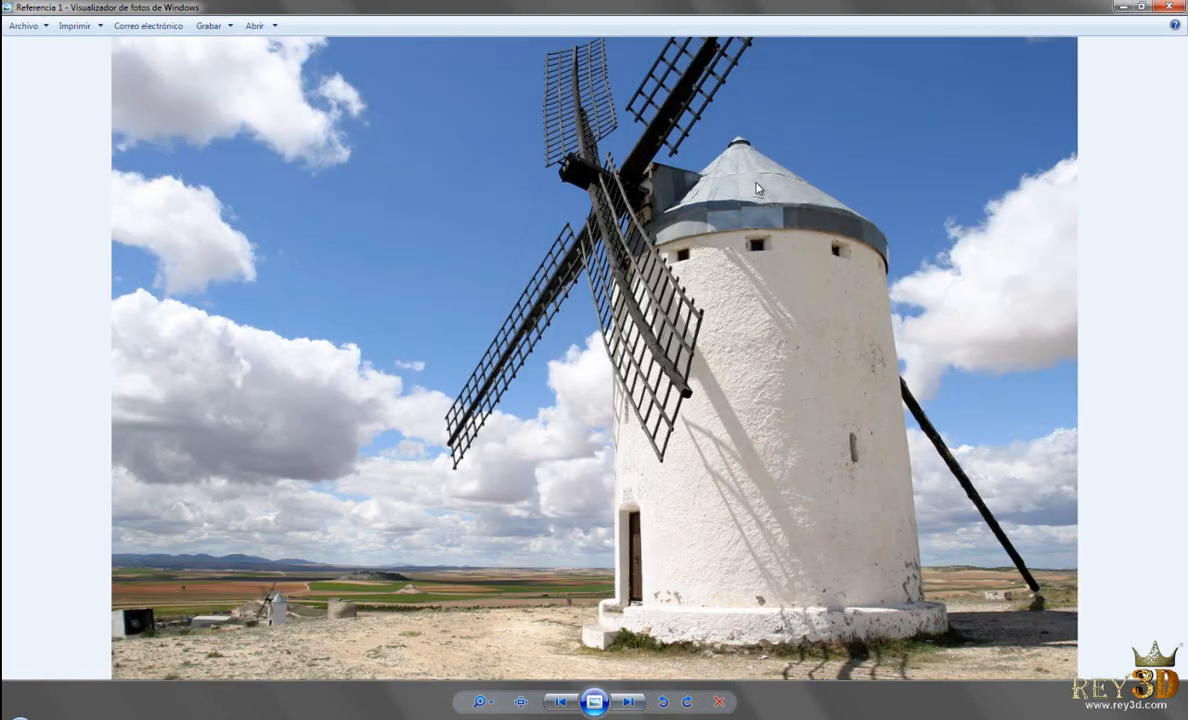
left_click(629, 703)
left_click(629, 703)
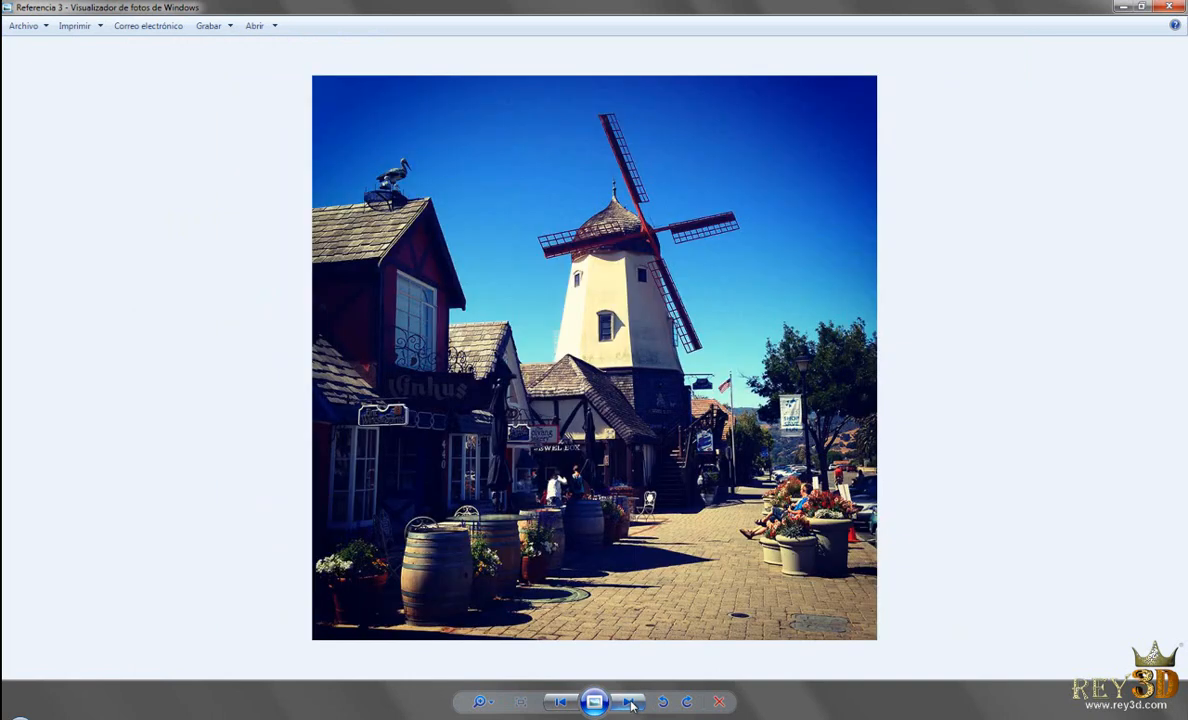
left_click(562, 704)
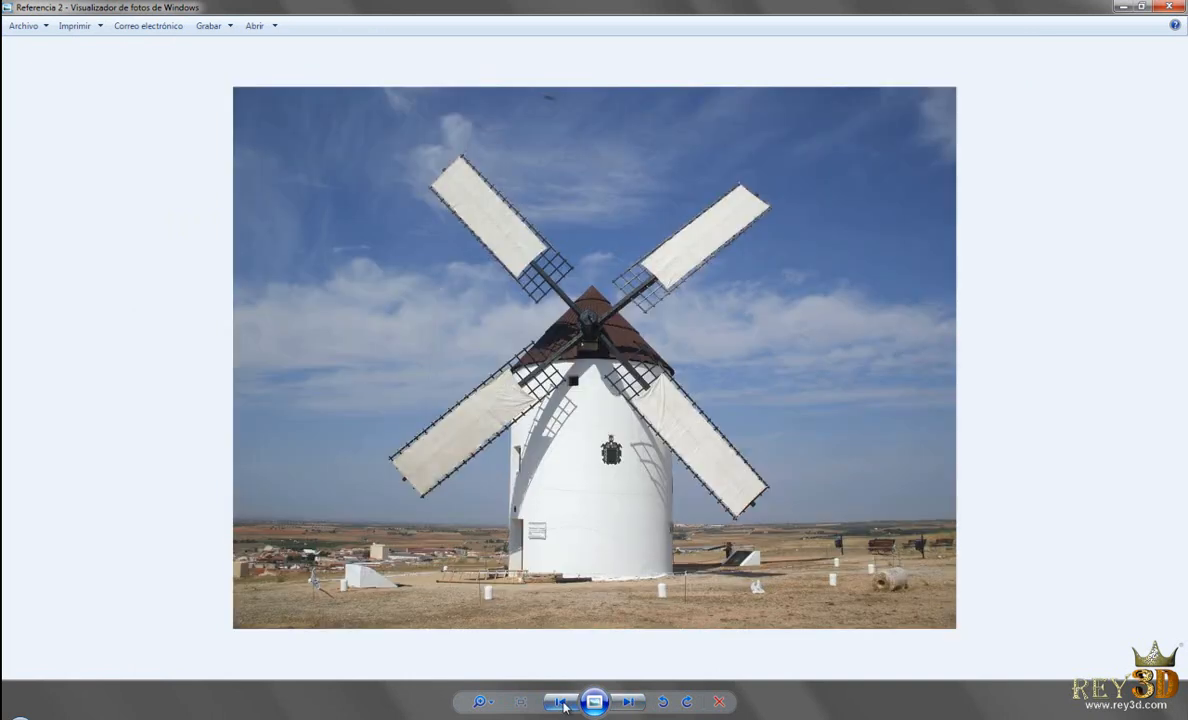
left_click(562, 704)
left_click(629, 703)
left_click(629, 703)
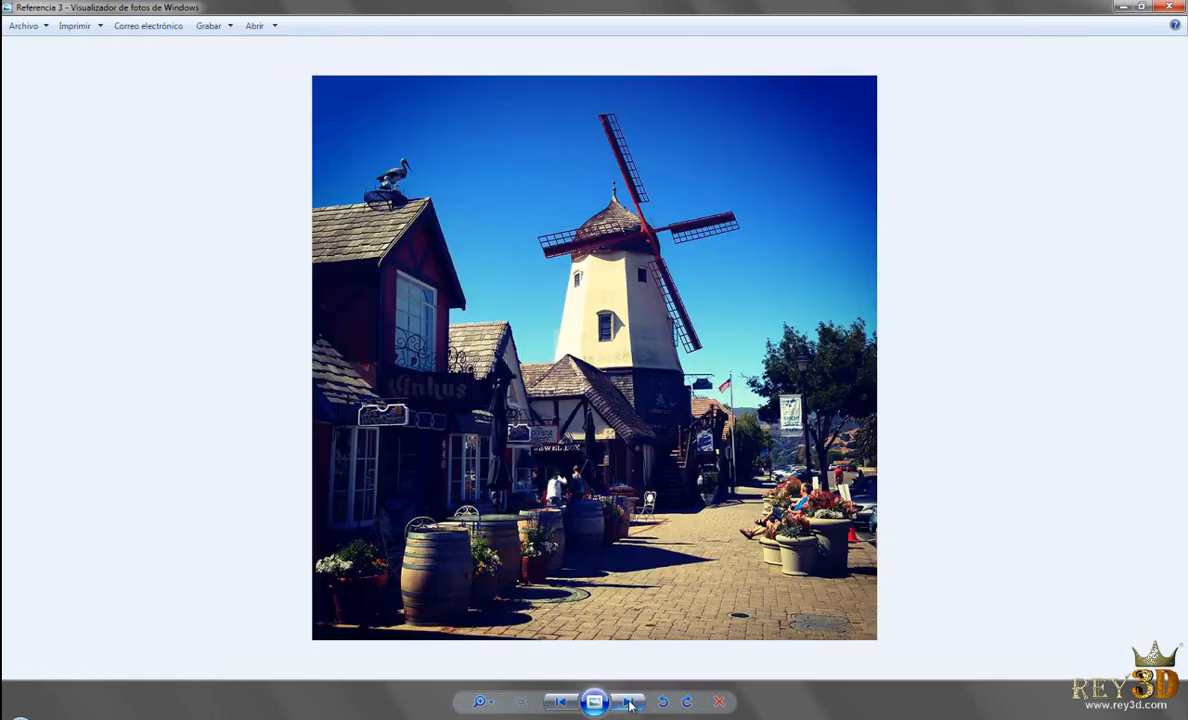
left_click(629, 703)
left_click(629, 703)
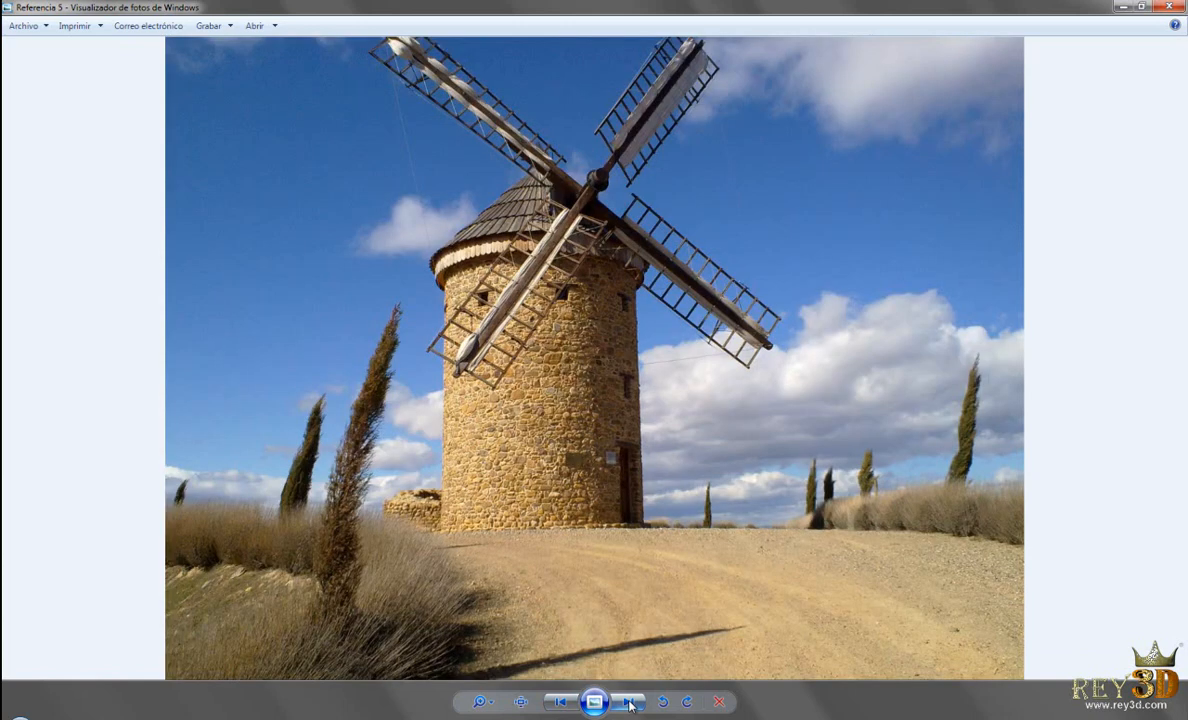
left_click(629, 703)
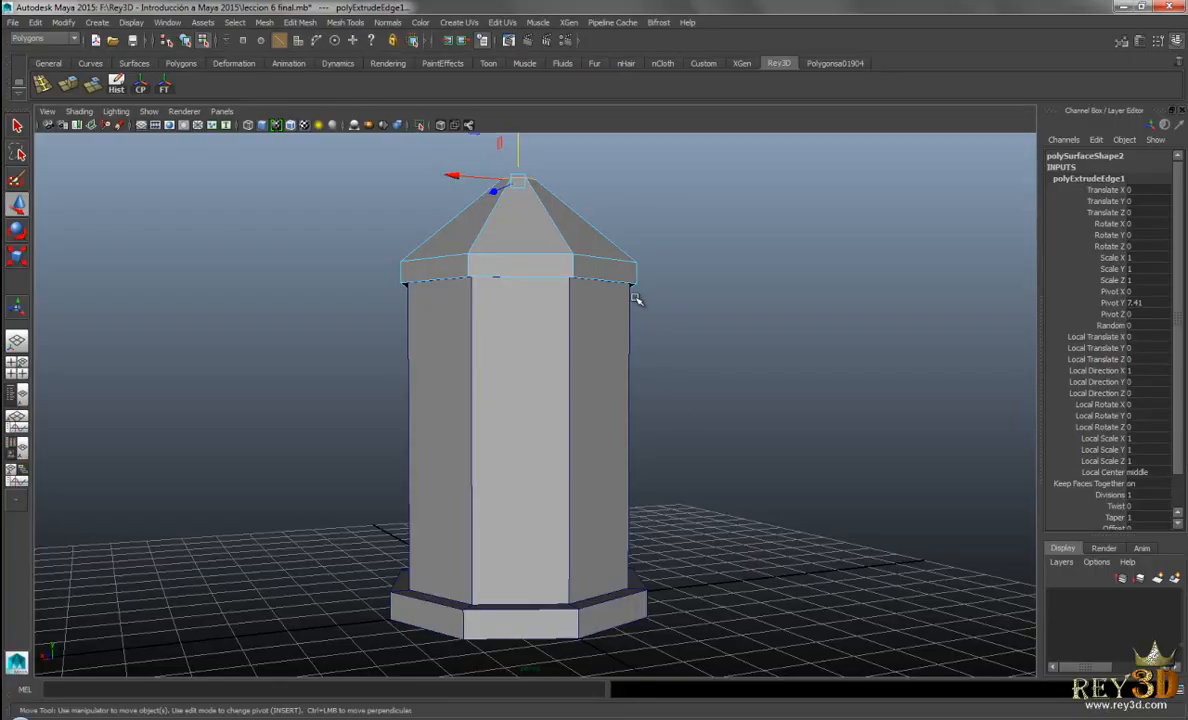
Inspect the whole tower and roof from several angles and compare their shape with the Referencia 1 photo
middle_click_drag(636, 298, 638, 450, "alt")
right_click_drag(615, 345, 655, 355, "alt")
mouse_move(655, 355)
left_mouse_down("alt")
mouse_move(600, 380)
mouse_move(658, 355)
left_mouse_up("alt")
right_click_drag(782, 440, 644, 503, "alt")
middle_click_drag(644, 503, 644, 492, "alt")
left_click_drag(644, 492, 679, 305, "alt")
left_click_drag(706, 355, 692, 332, "alt")
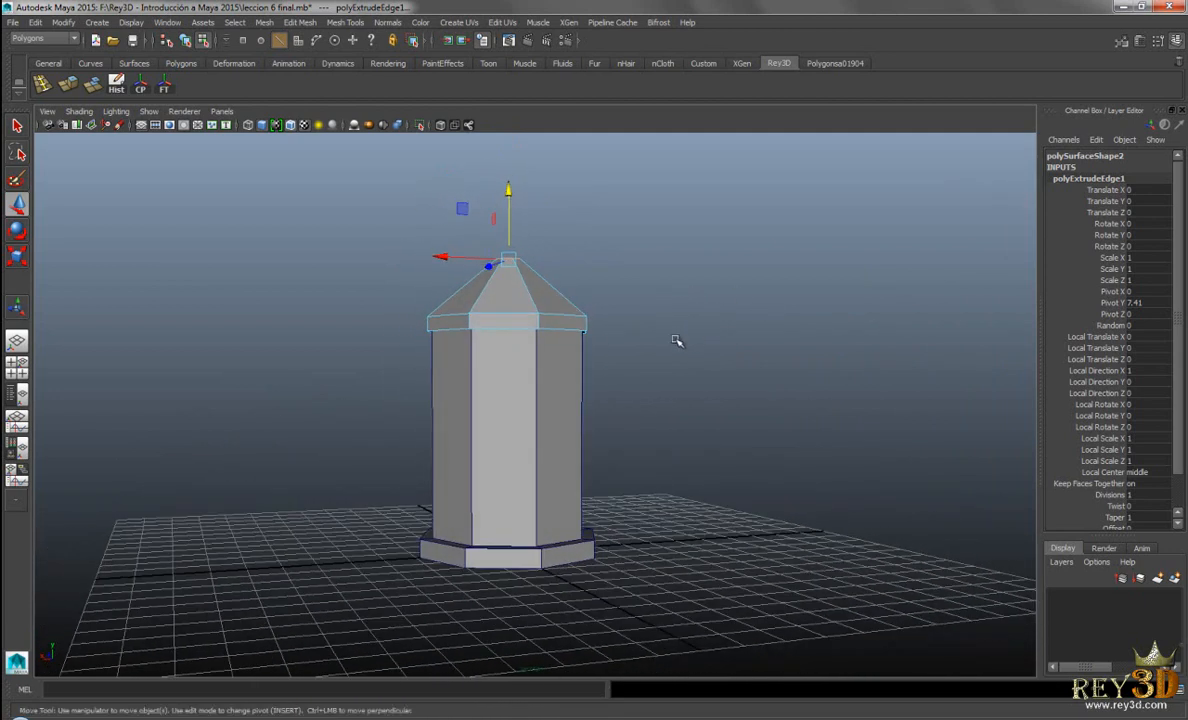
key("f")
left_click_drag(756, 411, 541, 403, "alt")
left_click_drag(681, 320, 729, 312, "alt")
scroll(464, 291, "down", 6)
middle_click_drag(682, 427, 679, 308, "alt")
scroll(679, 308, "up", 3)
left_click(792, 716)
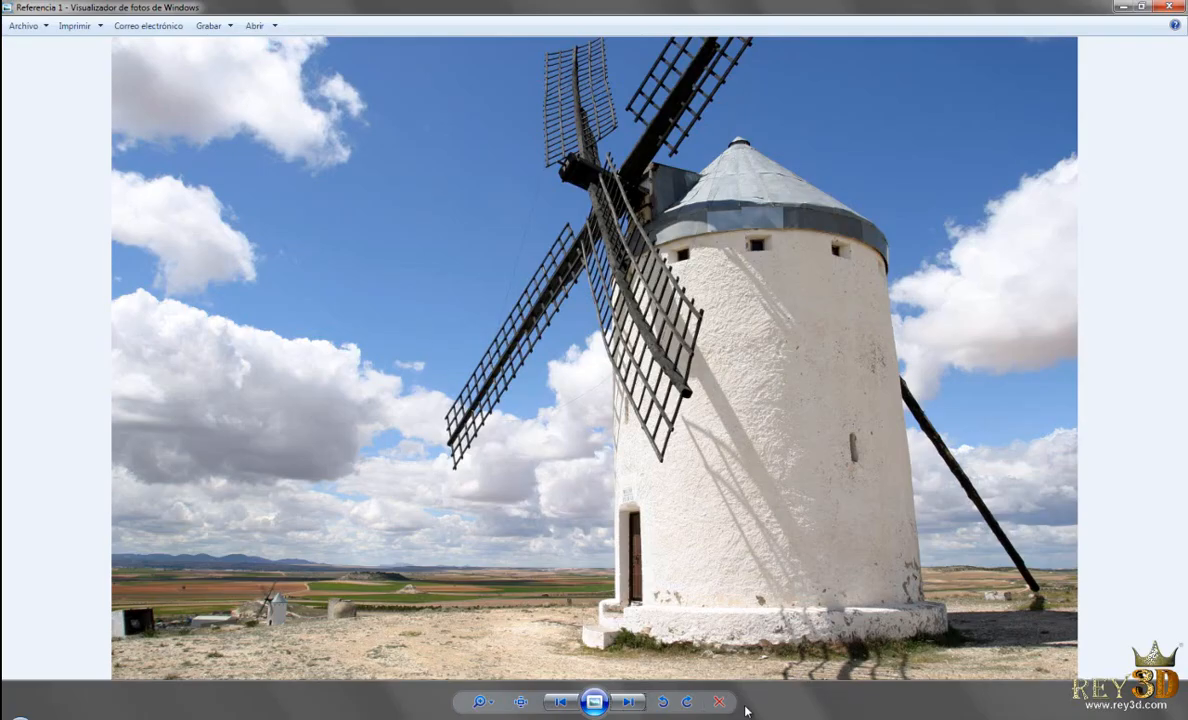
left_click(745, 716)
Extrude the edges of the roof's top opening into a short outward-flaring rim with local Z translation 0.124, checking Referencia 1
left_click_drag(690, 245, 684, 201, "alt")
middle_click_drag(684, 201, 605, 431, "alt")
left_click_drag(605, 431, 622, 443, "alt")
scroll(620, 430, "up", 4)
middle_click_drag(680, 450, 718, 392, "alt")
scroll(715, 360, "up", 3)
left_click(68, 85)
left_click_drag(476, 352, 461, 330, "alt")
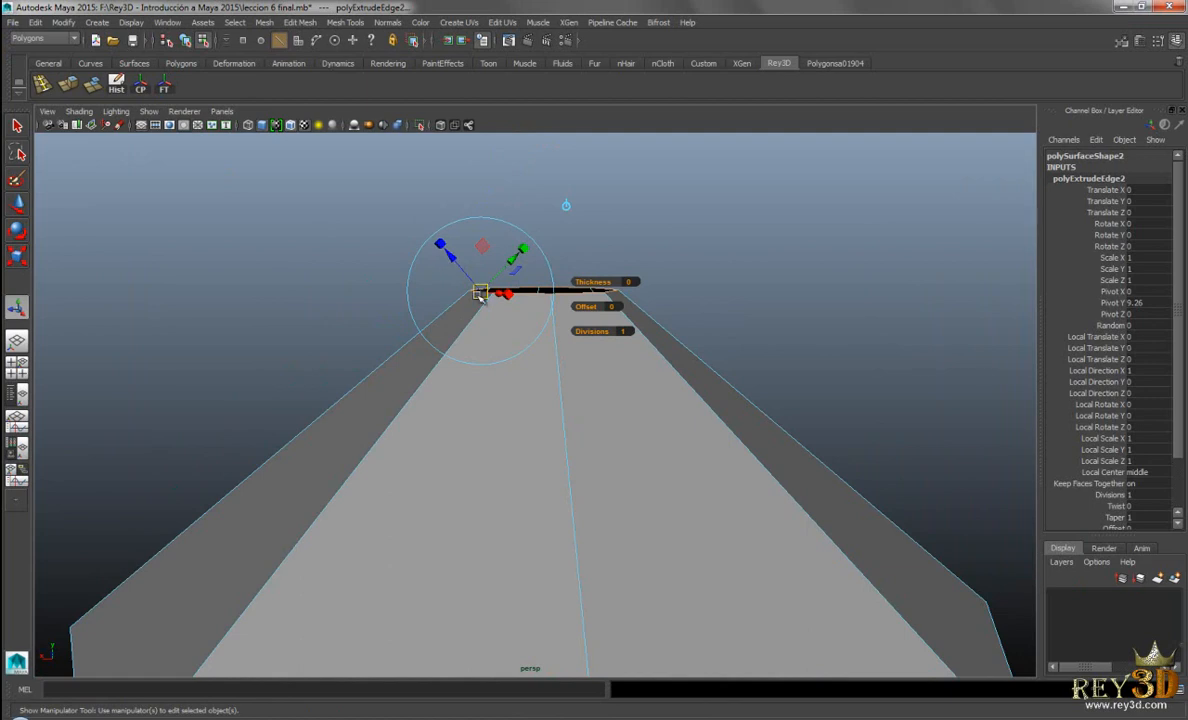
middle_click_drag(485, 367, 506, 393, "alt")
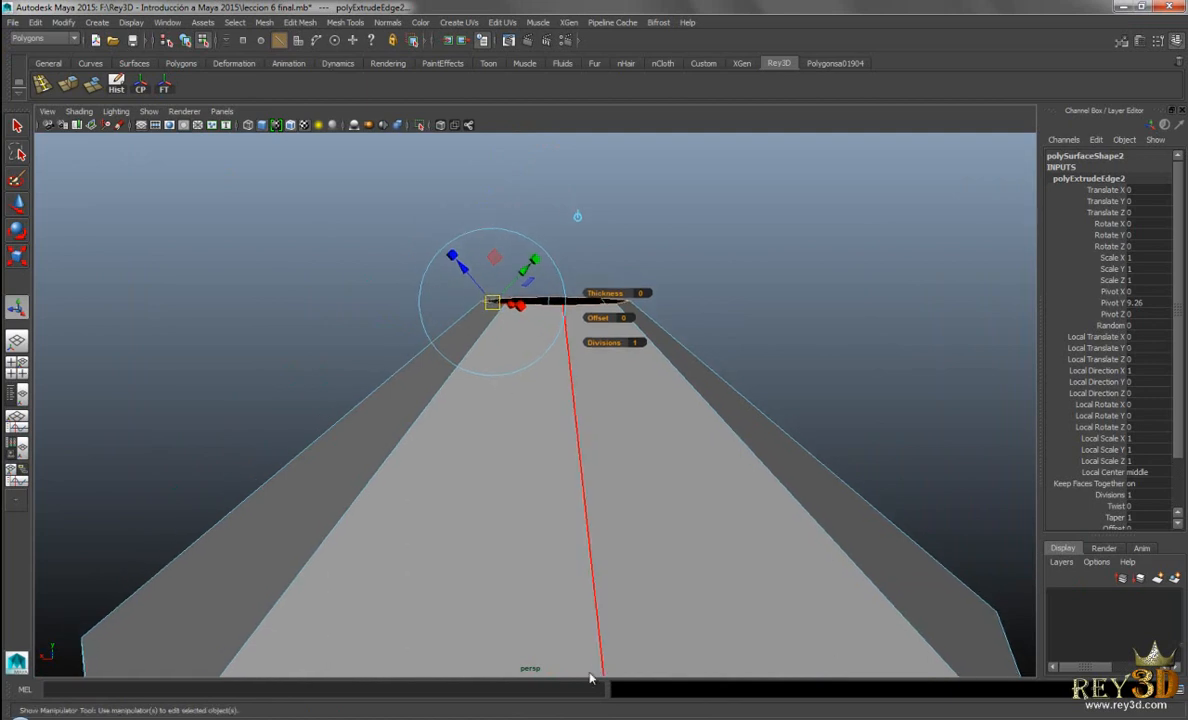
left_click(690, 717)
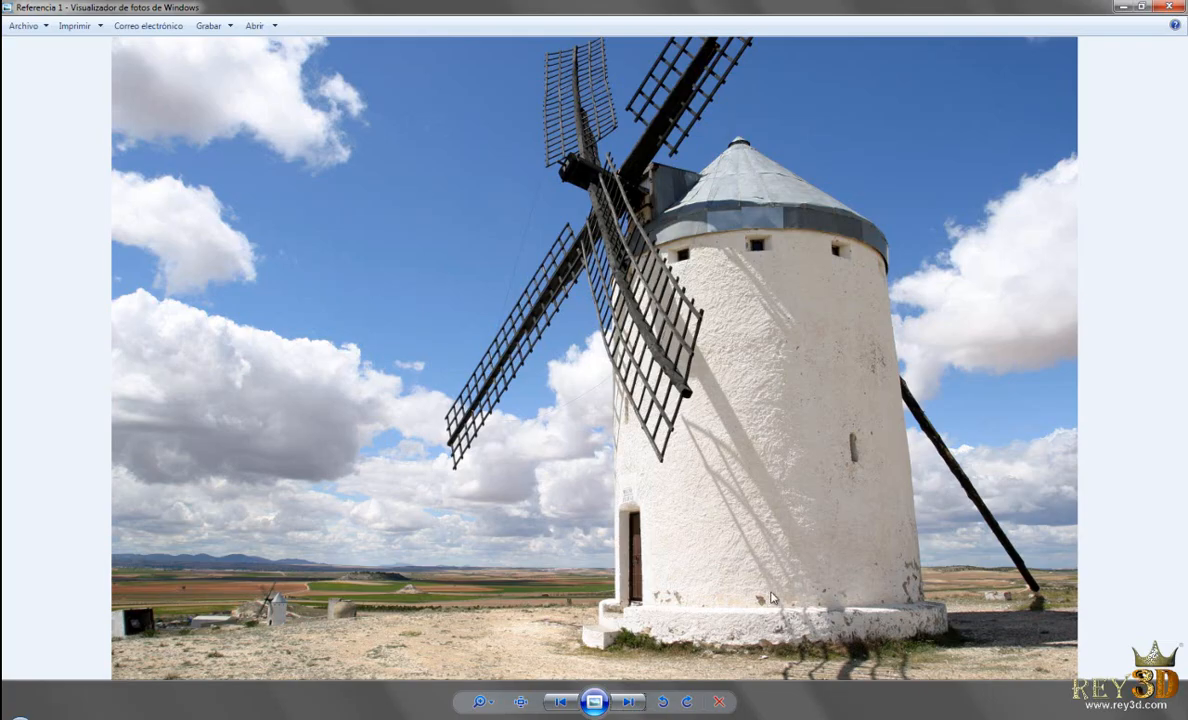
left_click(690, 717)
left_click_drag(466, 268, 444, 259)
left_click(690, 717)
left_click(690, 717)
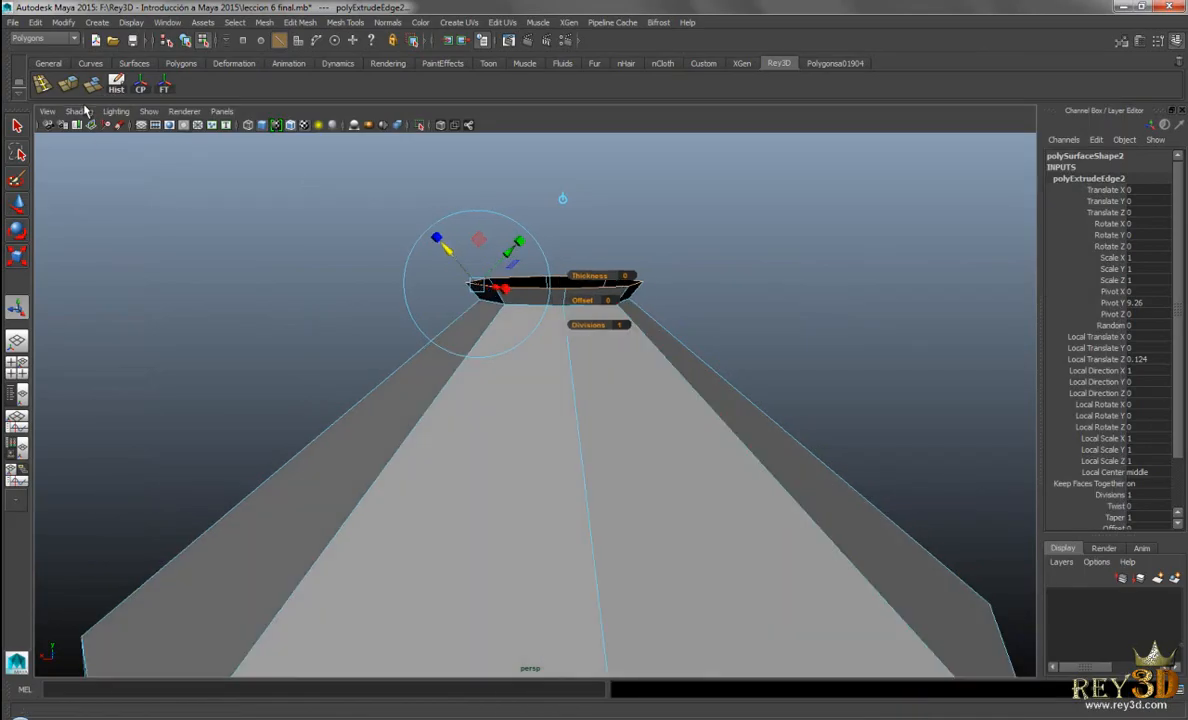
Extrude the rim's upper edges again with local Z translation -0.595 to form a small cone cap, comparing it with Referencia 1
left_click(70, 88)
left_click_drag(583, 379, 493, 339, "alt")
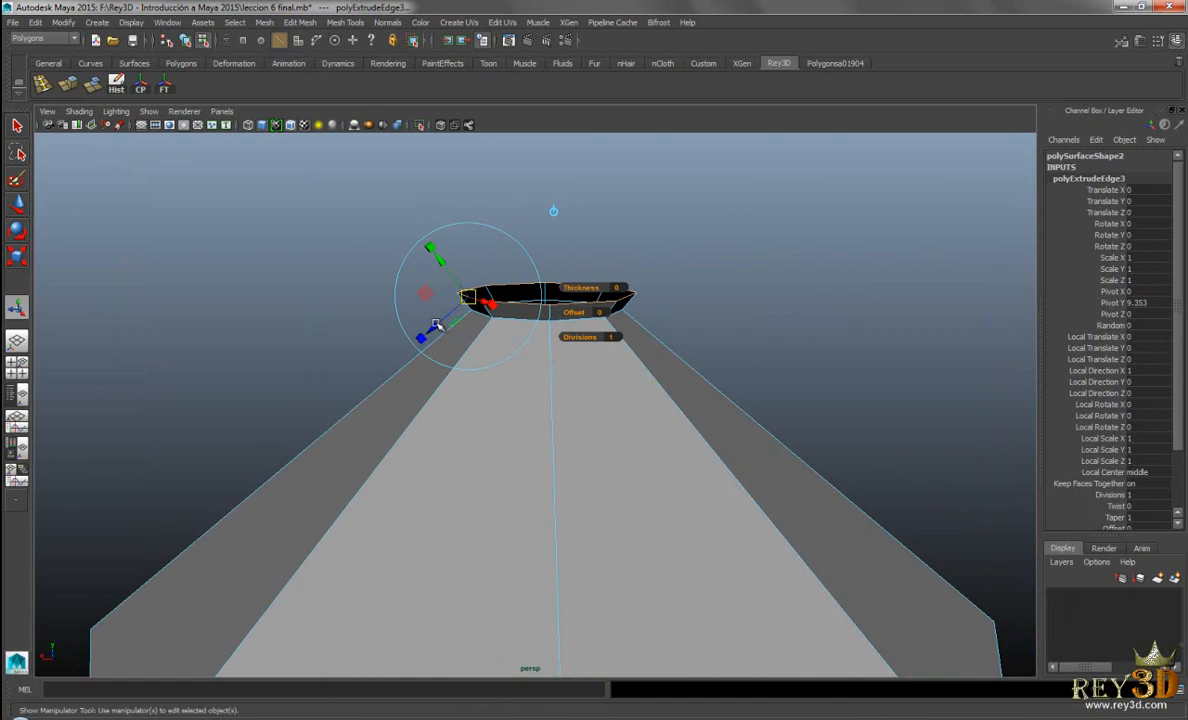
left_click_drag(437, 325, 515, 238)
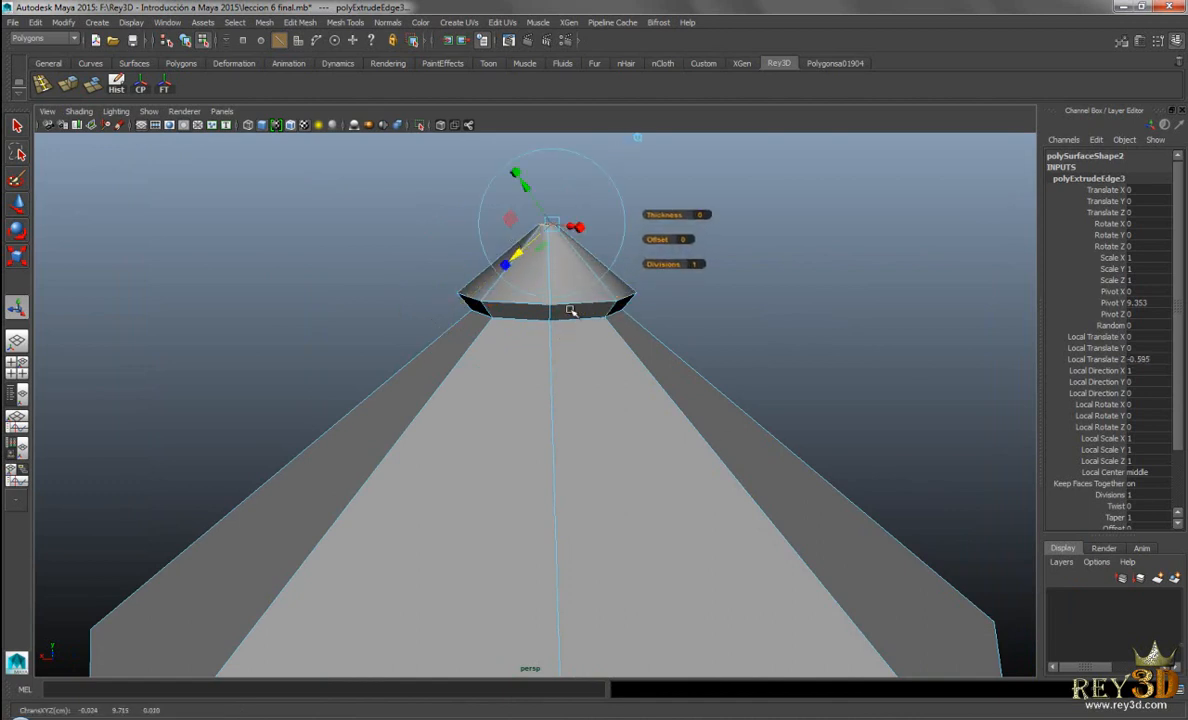
right_click_drag(887, 527, 603, 543, "alt")
left_click_drag(603, 543, 722, 322, "alt")
left_click(700, 718)
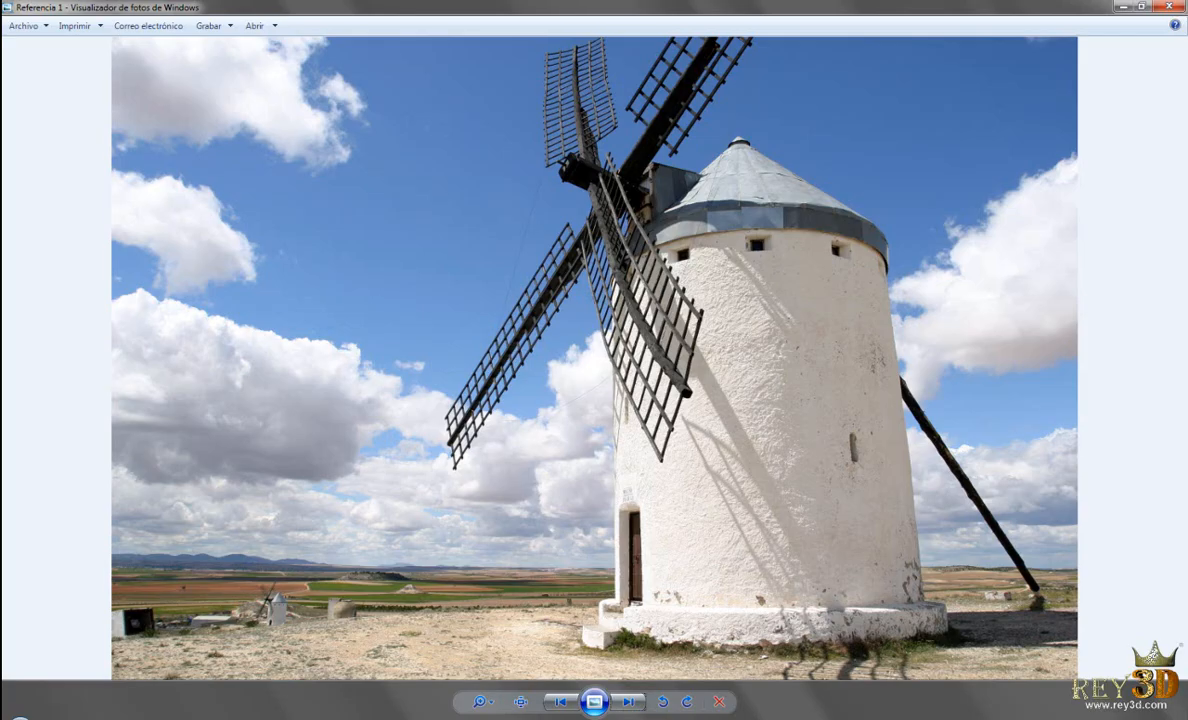
left_click(700, 718)
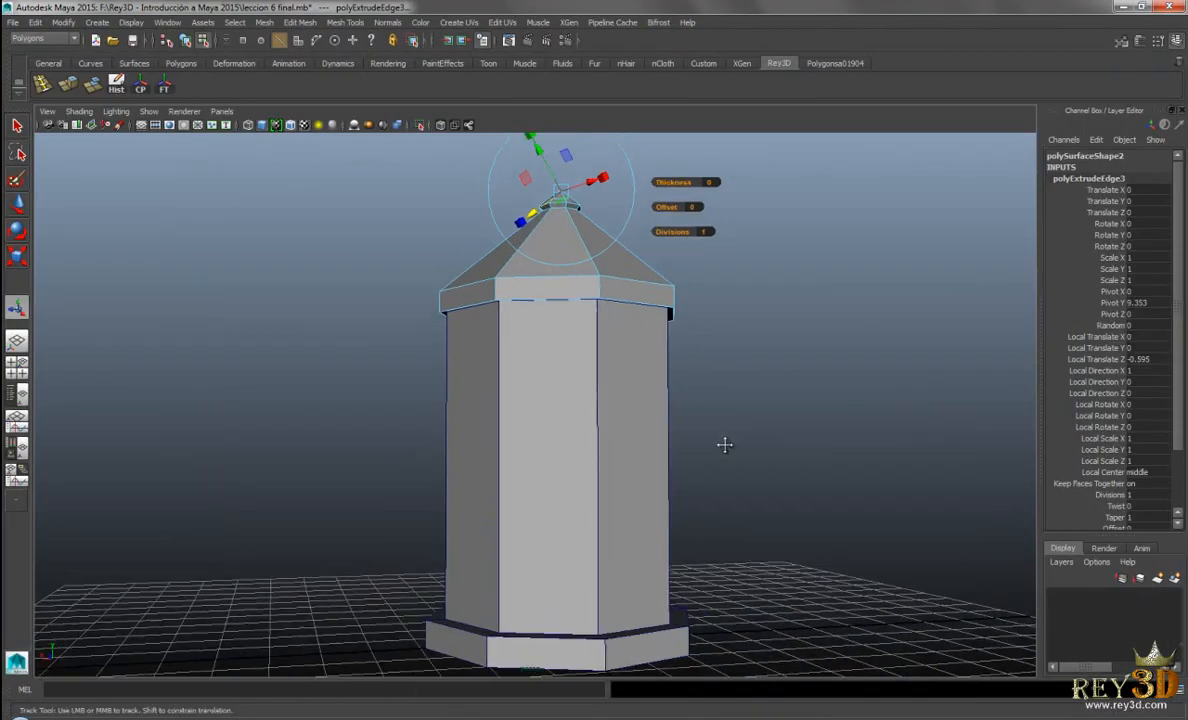
Examine the cap and its top opening up close, checking how the geometry displays near the camera
middle_click_drag(725, 445, 723, 455, "alt")
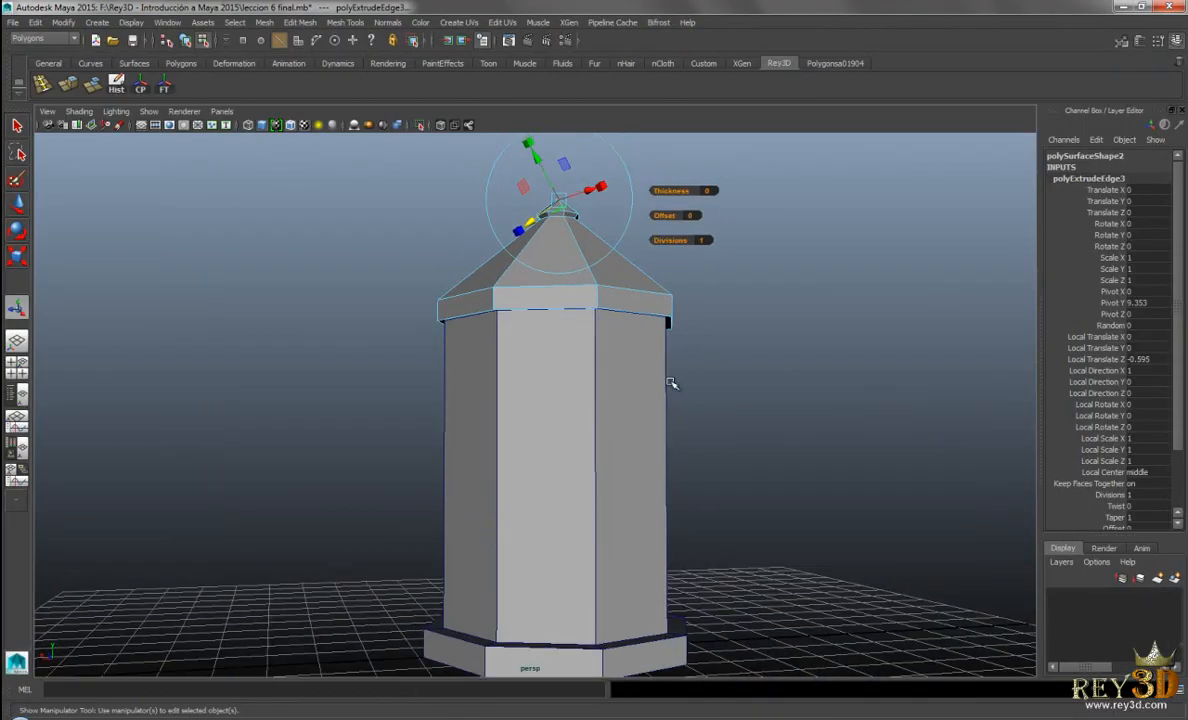
key("f")
left_click_drag(737, 427, 750, 467, "alt")
right_click_drag(750, 467, 660, 428, "alt")
left_click_drag(660, 428, 684, 419, "alt")
right_click_drag(684, 425, 748, 446, "alt")
middle_click_drag(750, 448, 747, 404, "alt")
right_click_drag(625, 395, 711, 428, "alt")
middle_click_drag(711, 428, 704, 514, "alt")
right_click_drag(660, 398, 681, 416, "alt")
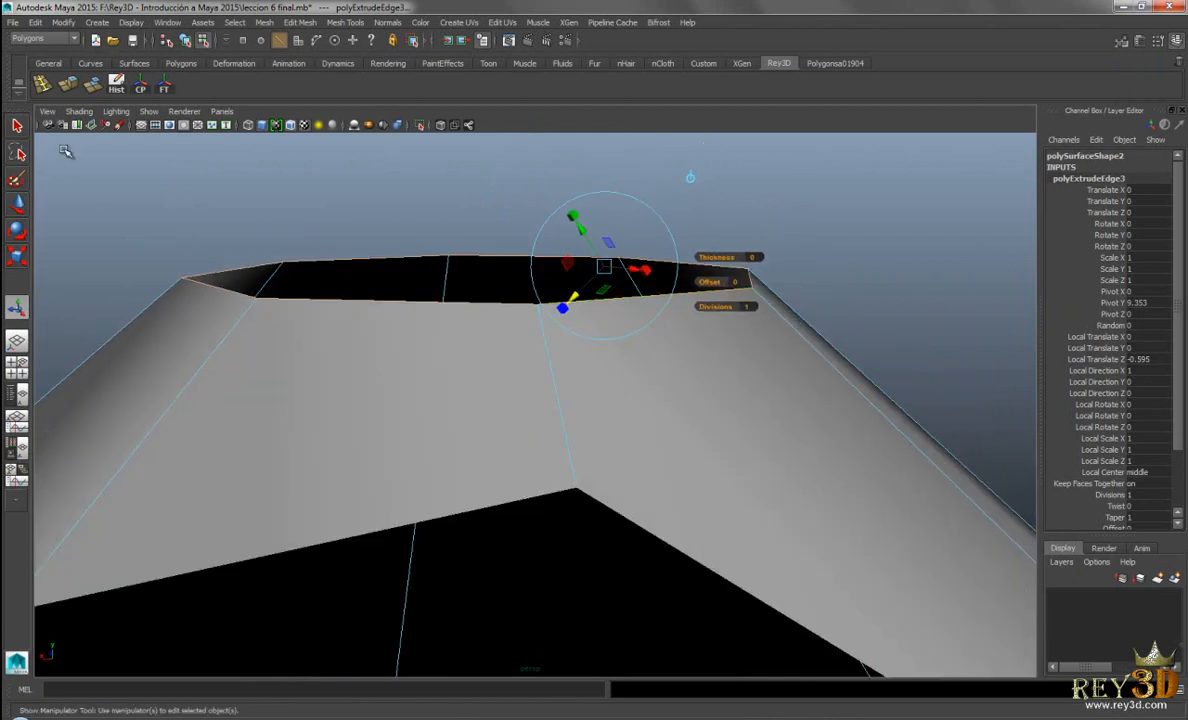
left_click(47, 111)
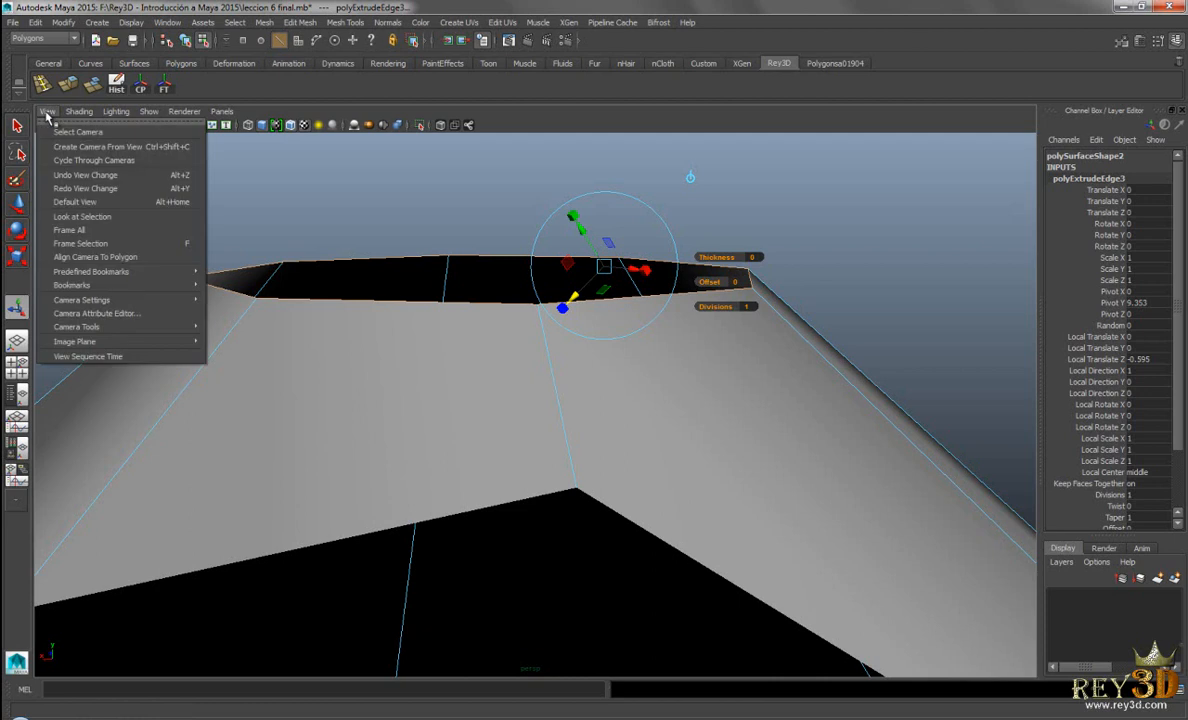
left_click(46, 116)
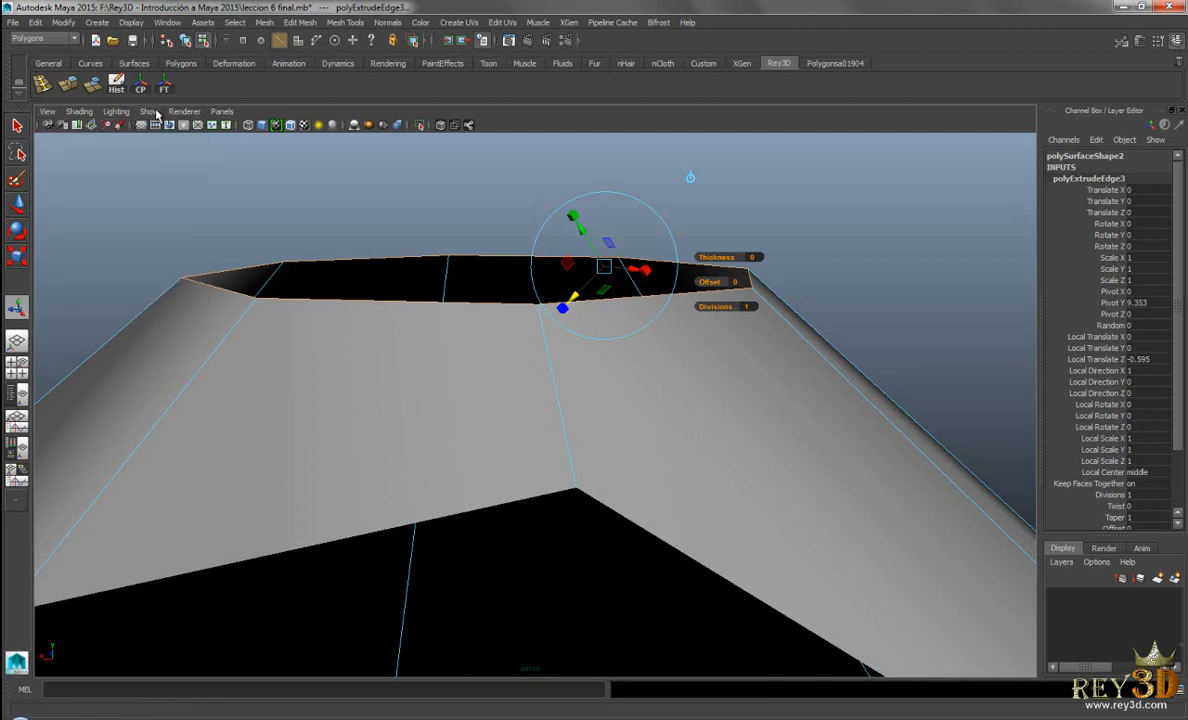
left_click(47, 112)
left_click(62, 132)
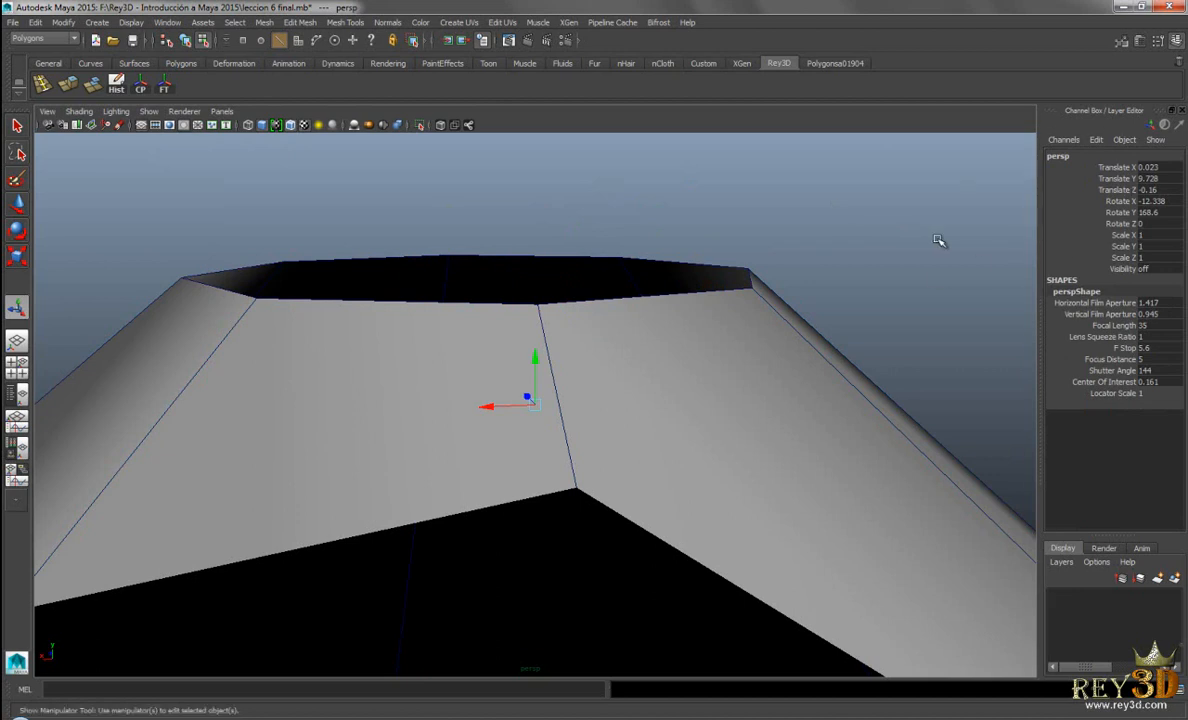
left_click(921, 321)
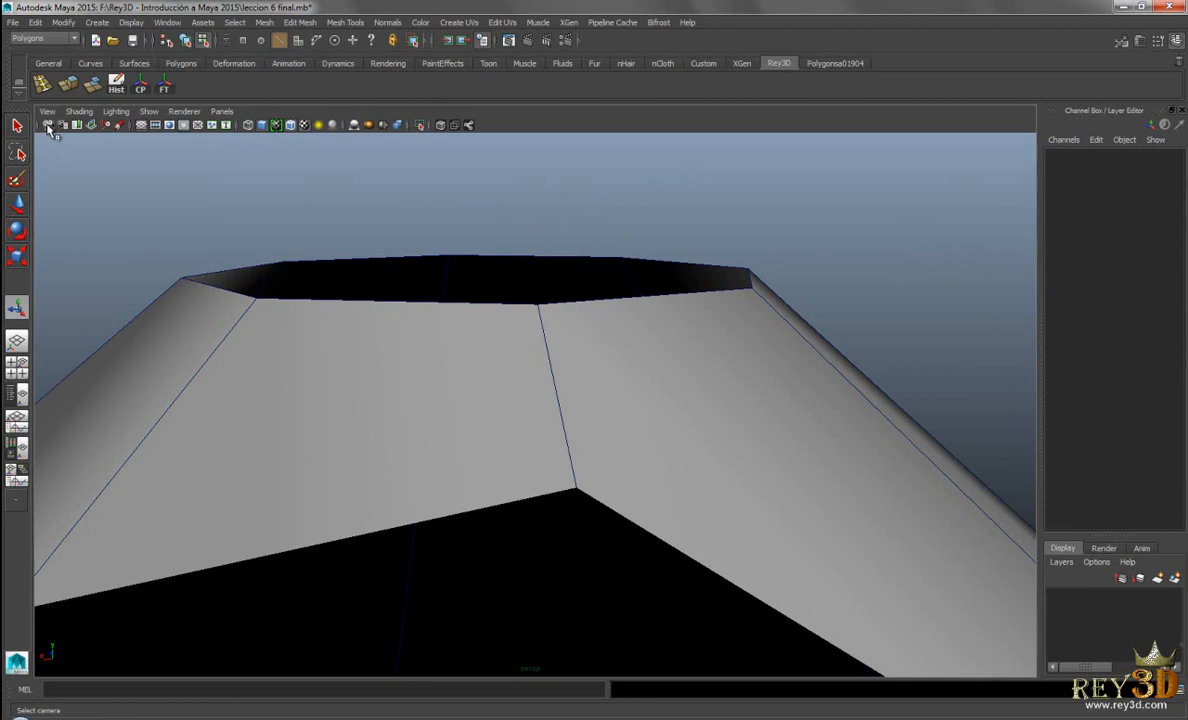
Select the perspective camera, show its attributes and set the Near Clip Plane to 0.01
left_click(48, 126)
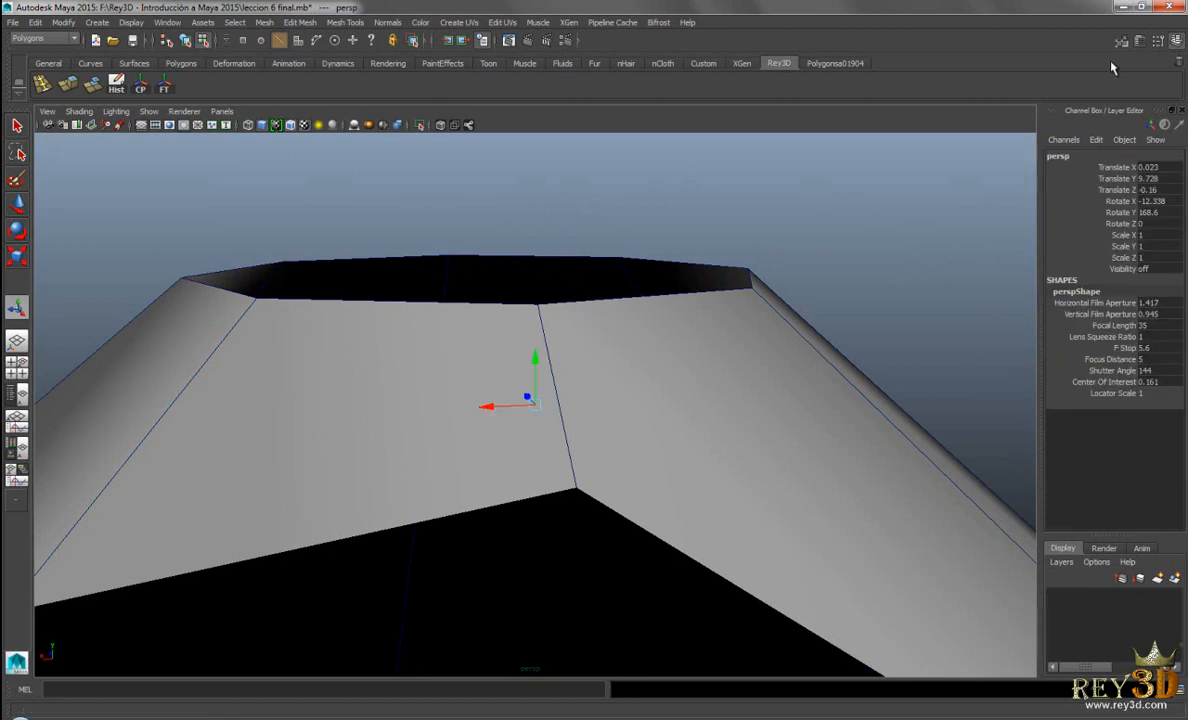
left_click(1139, 42)
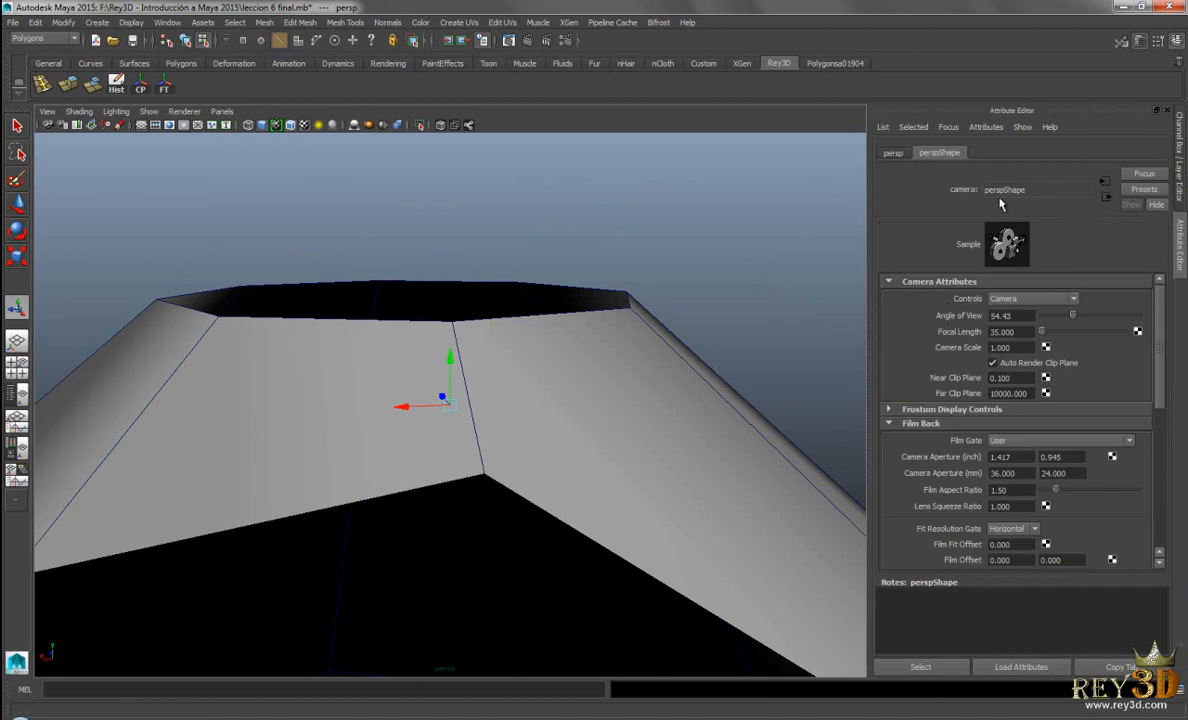
mouse_move(1161, 316)
left_mouse_down()
mouse_move(1161, 349)
mouse_move(1161, 305)
mouse_move(1159, 319)
left_mouse_up()
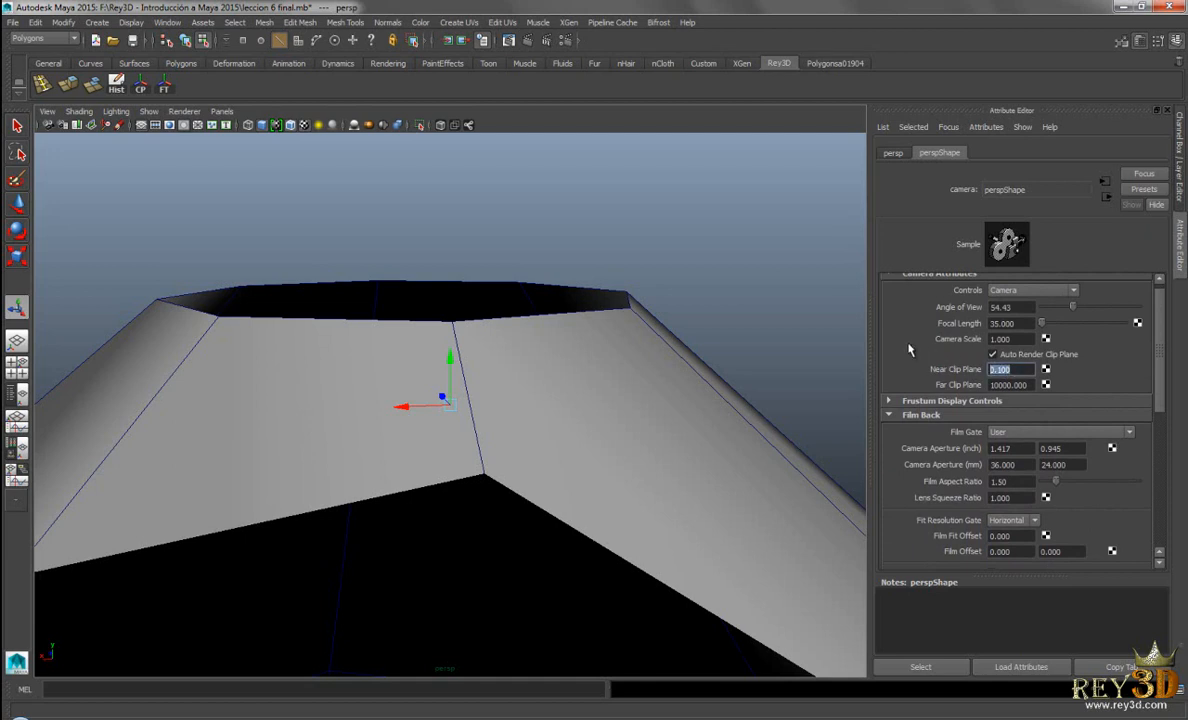
key("Return")
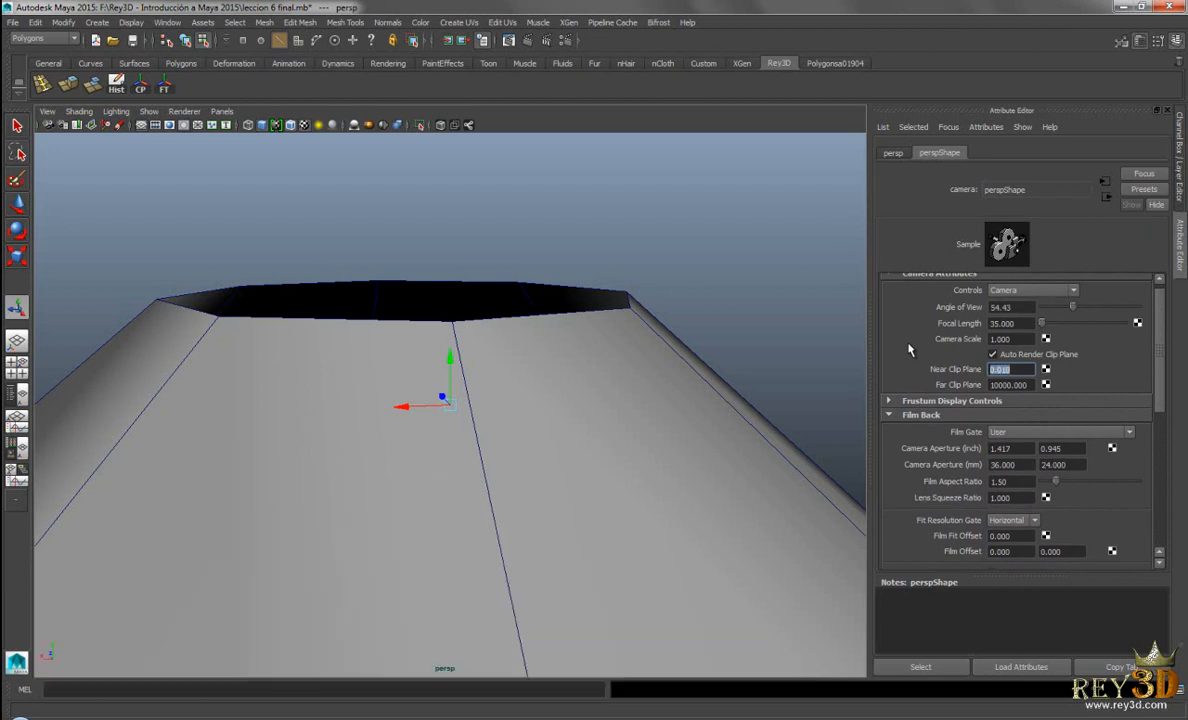
Check the windmill's display at far and near camera distances, and close the camera's attributes
right_click_drag(617, 533, 299, 501, "alt")
right_click_drag(573, 554, 281, 482, "alt")
right_click_drag(530, 480, 320, 429, "alt")
right_click_drag(655, 455, 315, 424, "alt")
right_click_drag(597, 426, 311, 402, "alt")
mouse_move(525, 411)
right_mouse_down("alt")
mouse_move(400, 398)
mouse_move(618, 435)
right_mouse_up("alt")
mouse_move(403, 348)
right_mouse_down("alt")
mouse_move(607, 414)
mouse_move(604, 425)
right_mouse_up("alt")
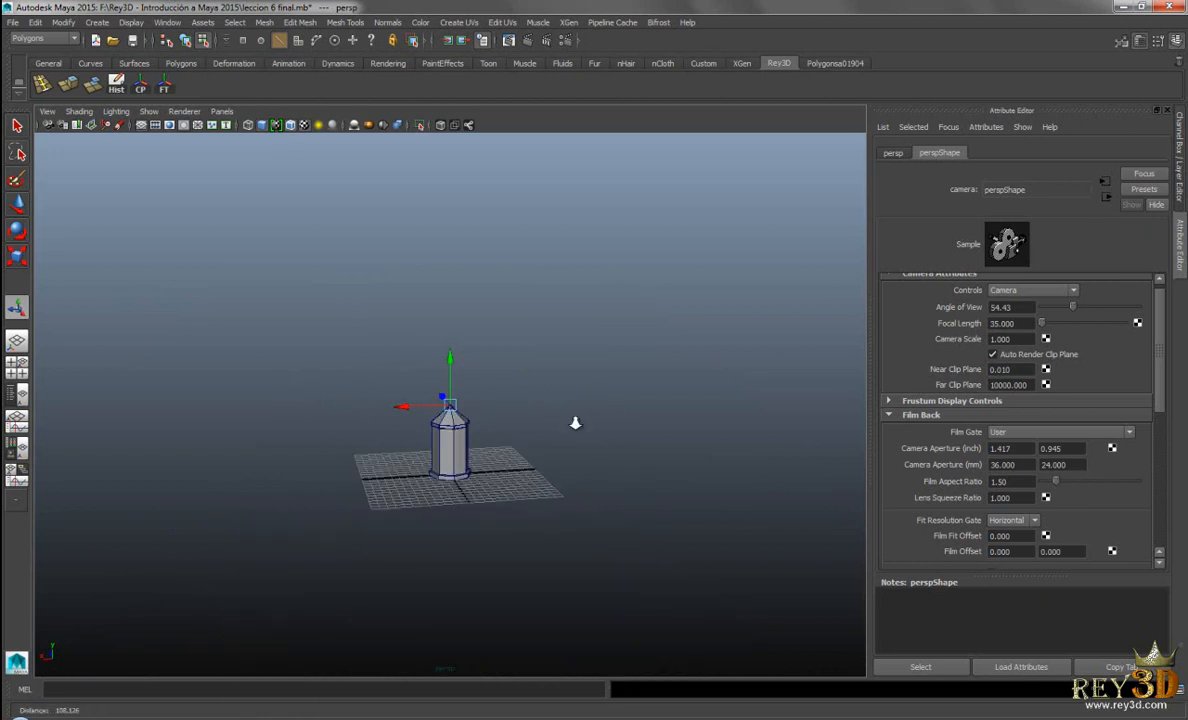
right_click_drag(401, 417, 660, 437, "alt")
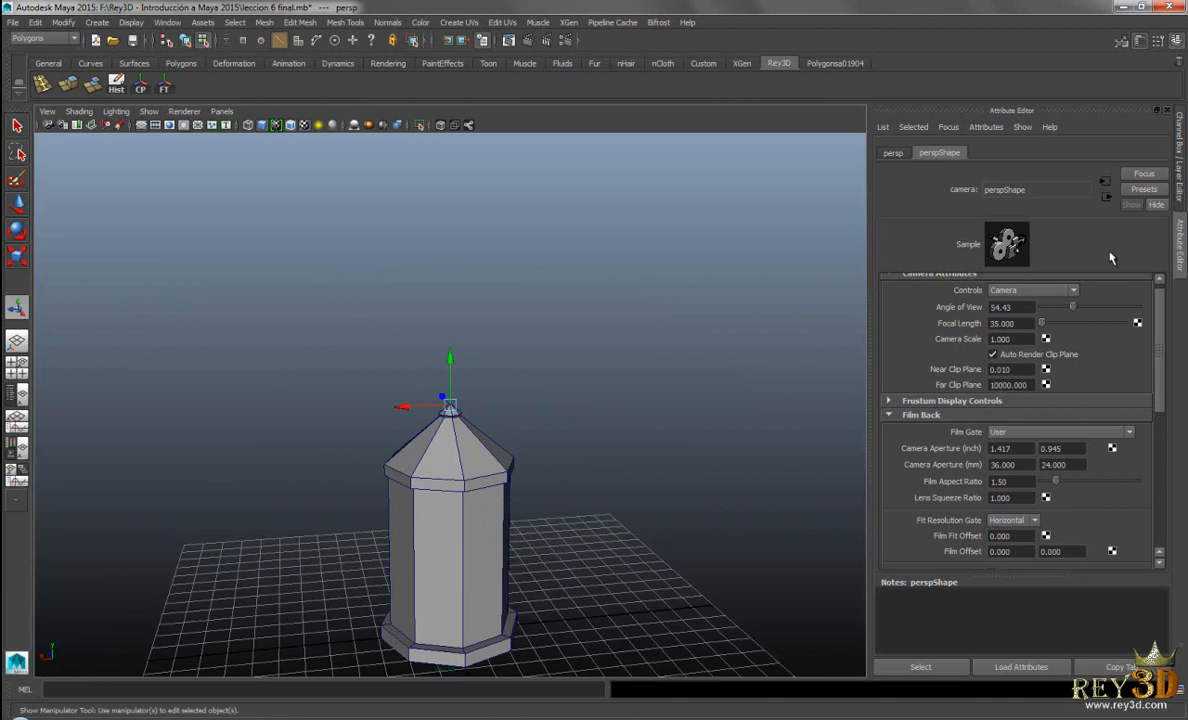
left_click(1165, 112)
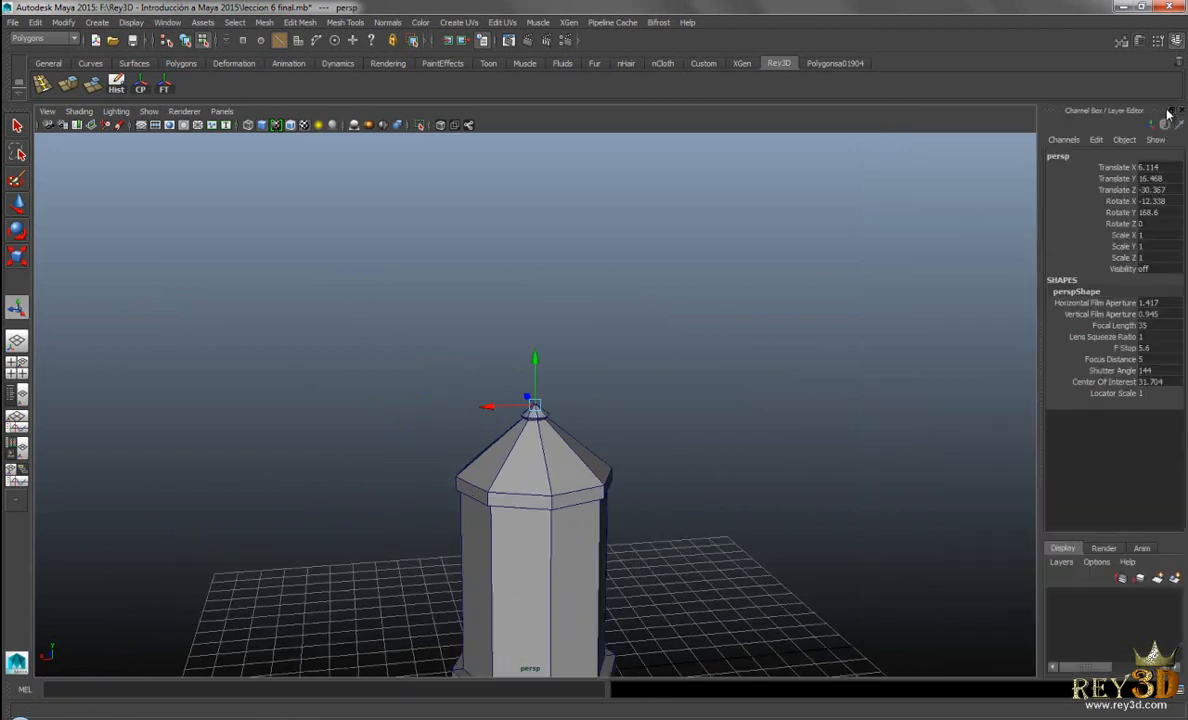
Deselect the camera and examine the open tip of the small roof cap up close
right_click_drag(523, 414, 764, 507, "alt")
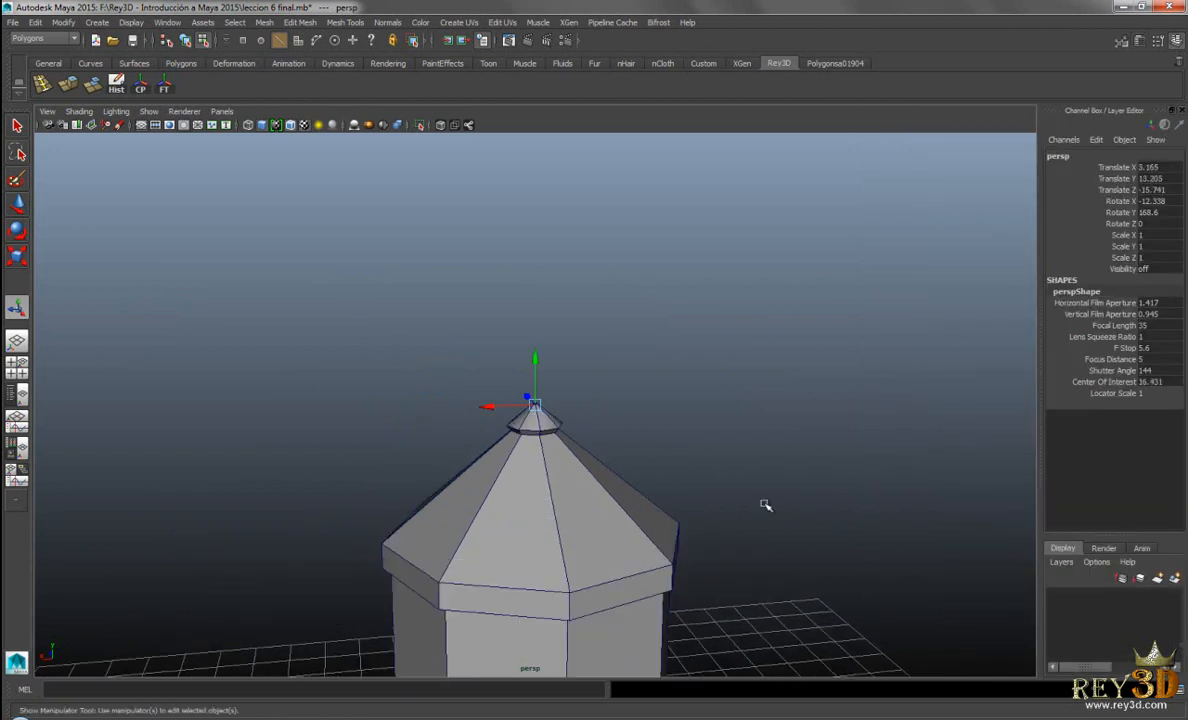
left_click(813, 327)
right_click_drag(540, 440, 781, 536, "alt")
middle_click_drag(520, 401, 517, 357, "alt")
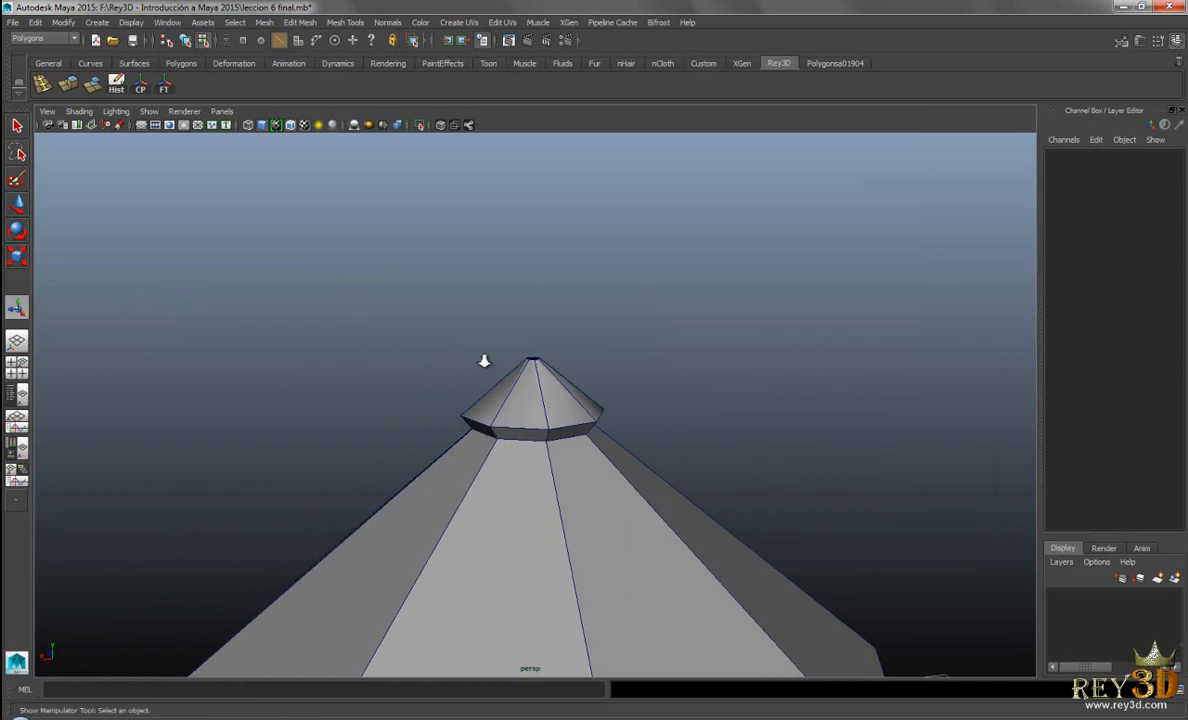
right_click_drag(517, 357, 775, 450, "alt")
left_click_drag(711, 408, 714, 428, "alt")
right_click_drag(510, 336, 633, 385, "alt")
left_click_drag(599, 354, 579, 317, "alt")
left_click_drag(549, 257, 595, 337, "alt")
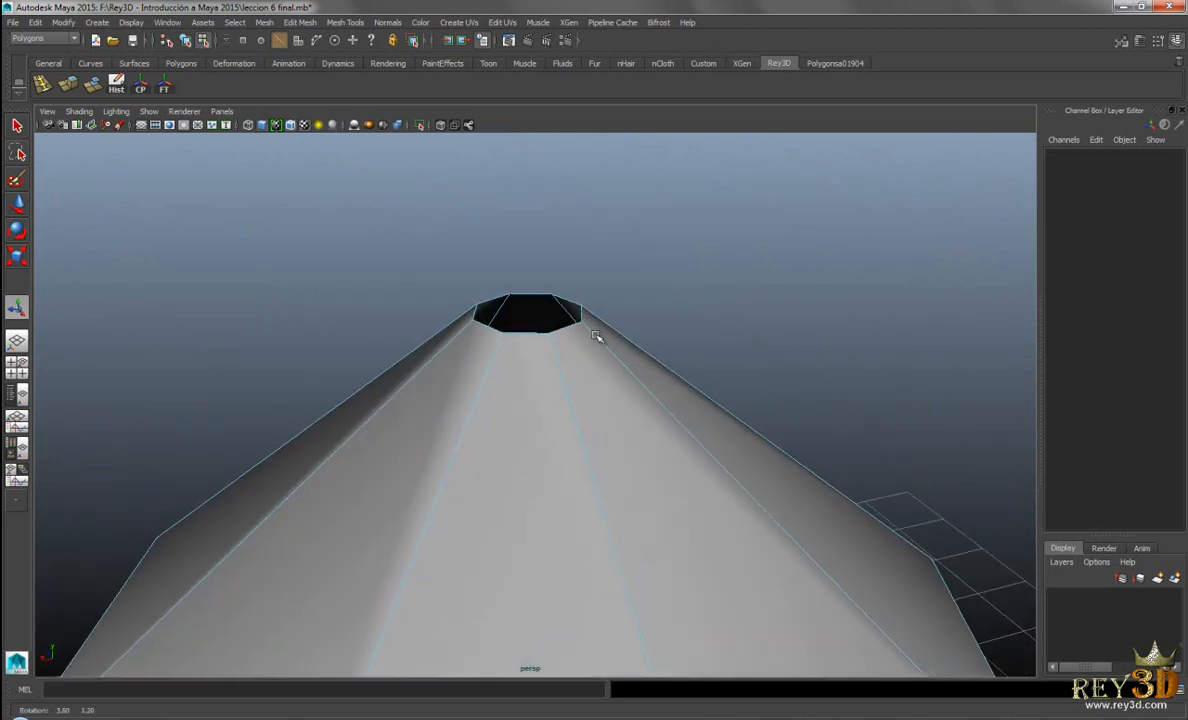
Select the border edge loop around the cap's top opening and inspect it from several angles
left_click(535, 296)
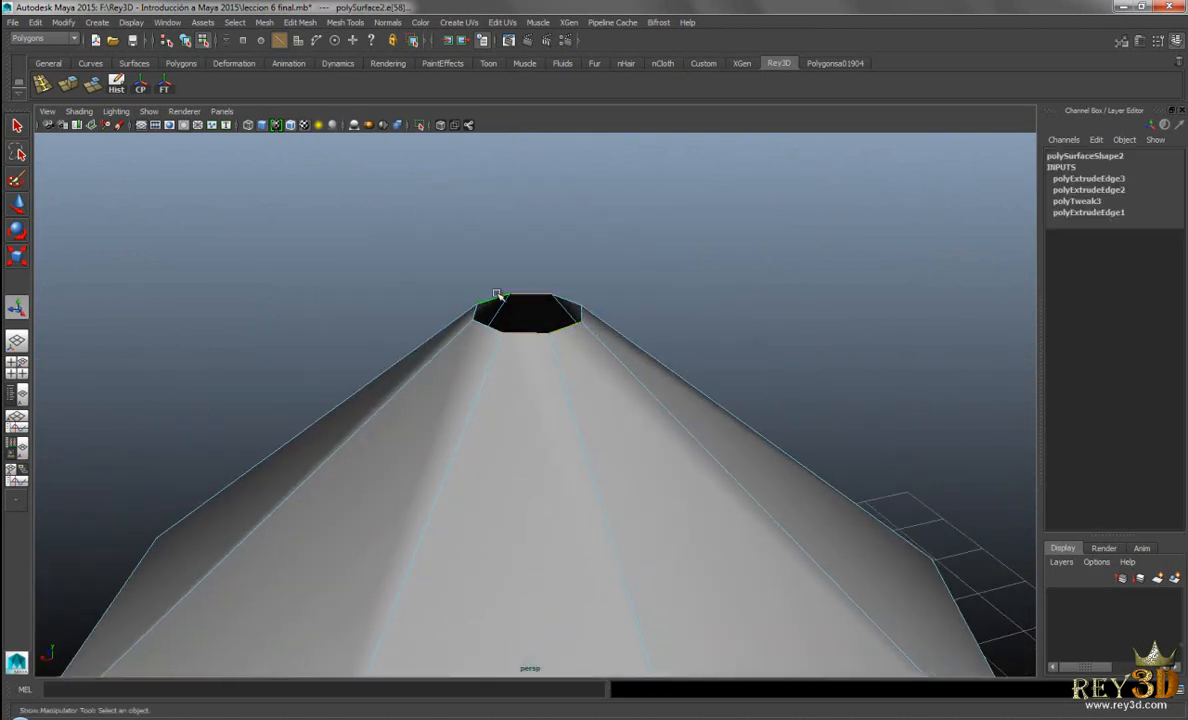
key("f")
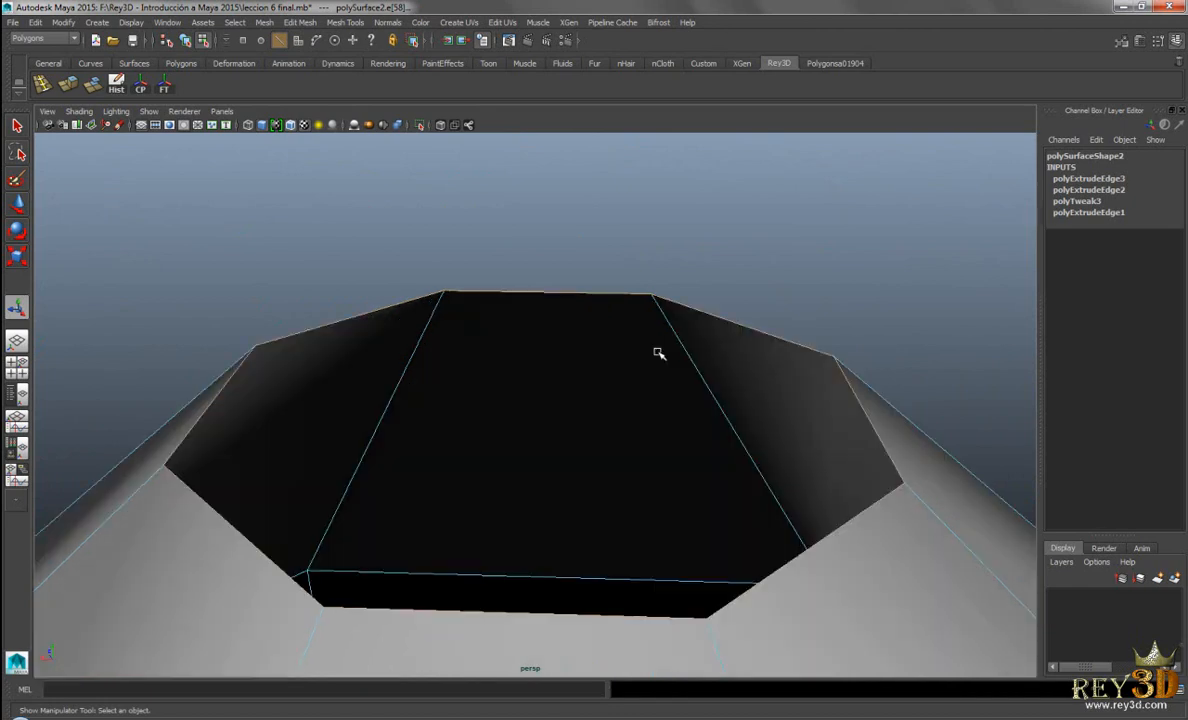
scroll(780, 432, "down", 4)
left_click_drag(618, 452, 557, 448, "alt")
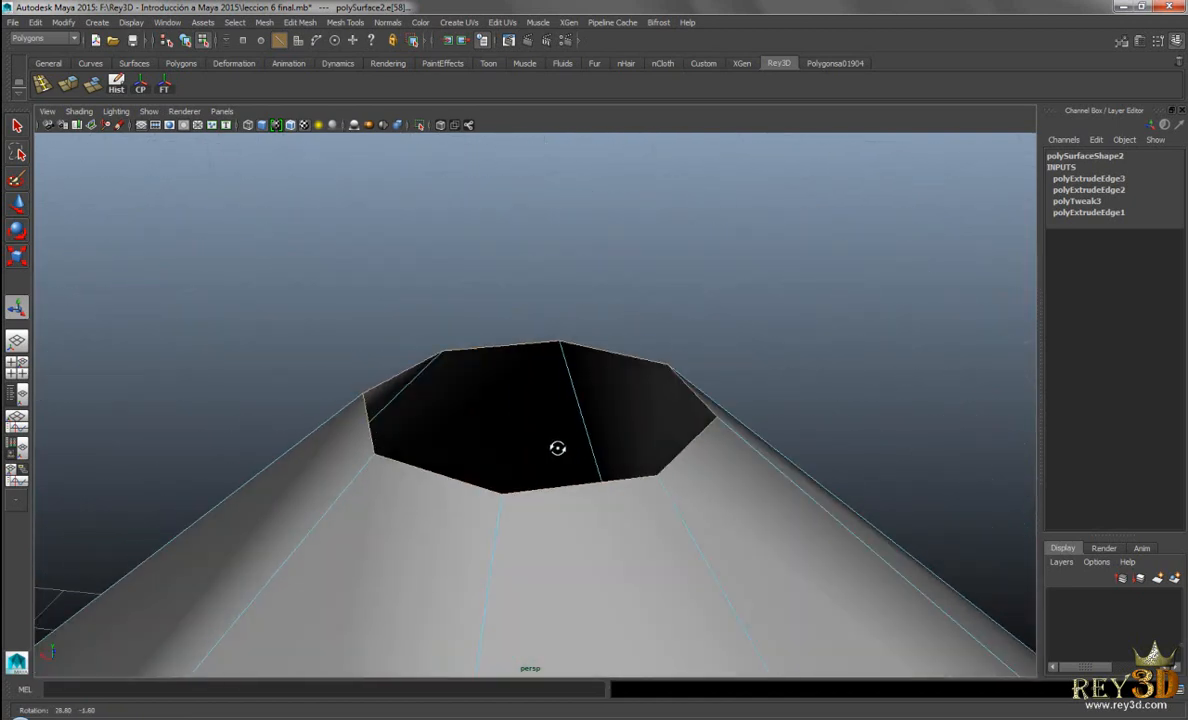
left_click_drag(688, 458, 592, 417, "alt")
middle_click_drag(592, 417, 606, 415, "alt")
left_click_drag(606, 415, 536, 392, "alt")
Return to object mode with the roof mesh selected and add the Append to Polygon Tool to the Rey3D shelf
right_click(656, 424)
right_click_drag(656, 424, 716, 388)
left_click(716, 472)
mouse_move(796, 459)
left_mouse_down("alt")
mouse_move(766, 435)
mouse_move(788, 451)
mouse_move(787, 437)
left_mouse_up("alt")
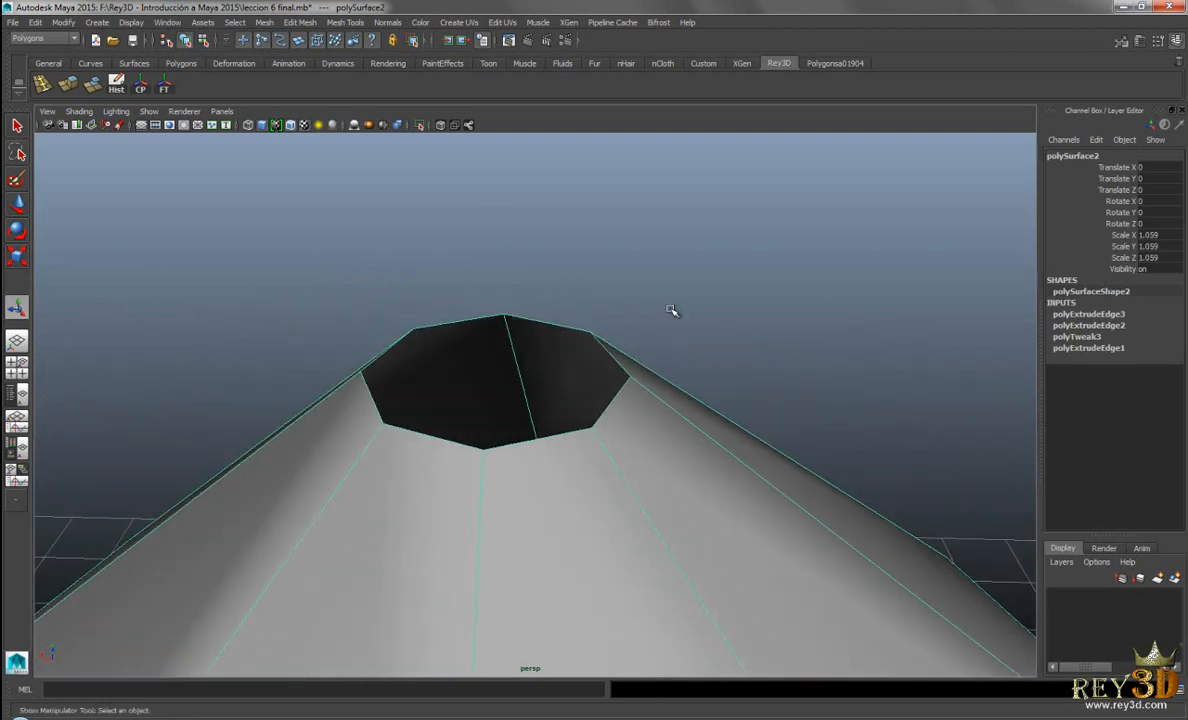
left_click(350, 22)
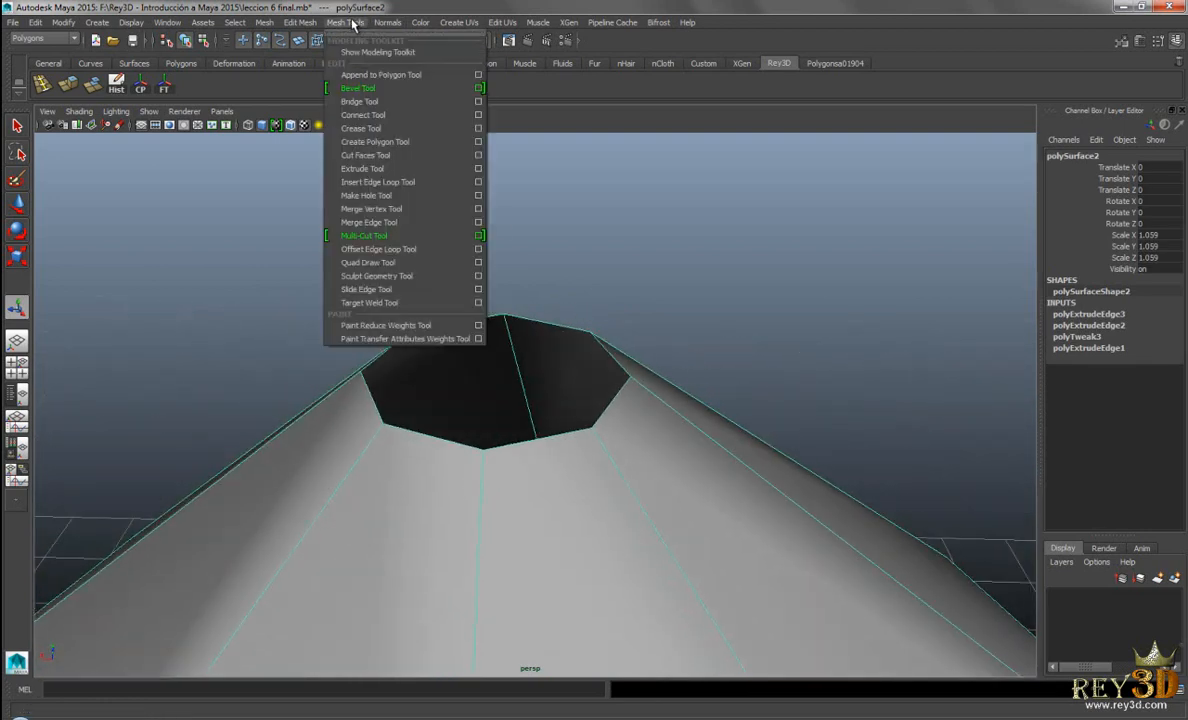
left_click(418, 79)
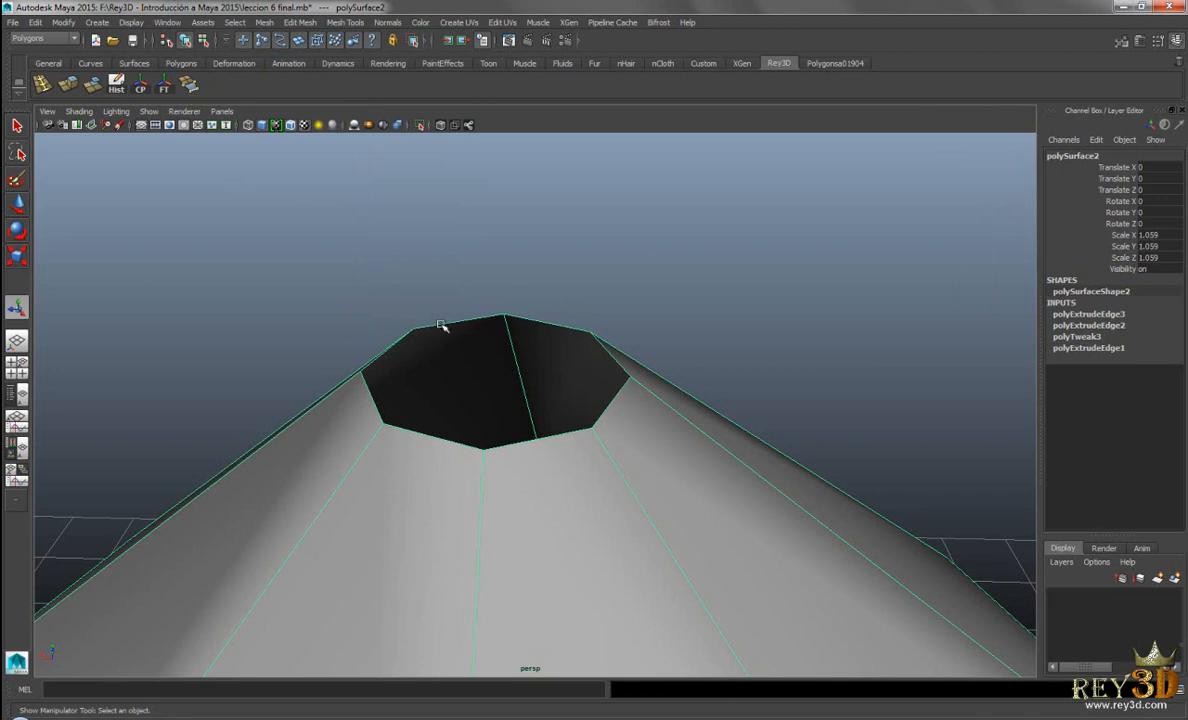
Append a four-sided face across the front part of the cap's top opening with the Append to Polygon Tool
left_click(190, 86)
left_click_drag(546, 395, 586, 424, "alt")
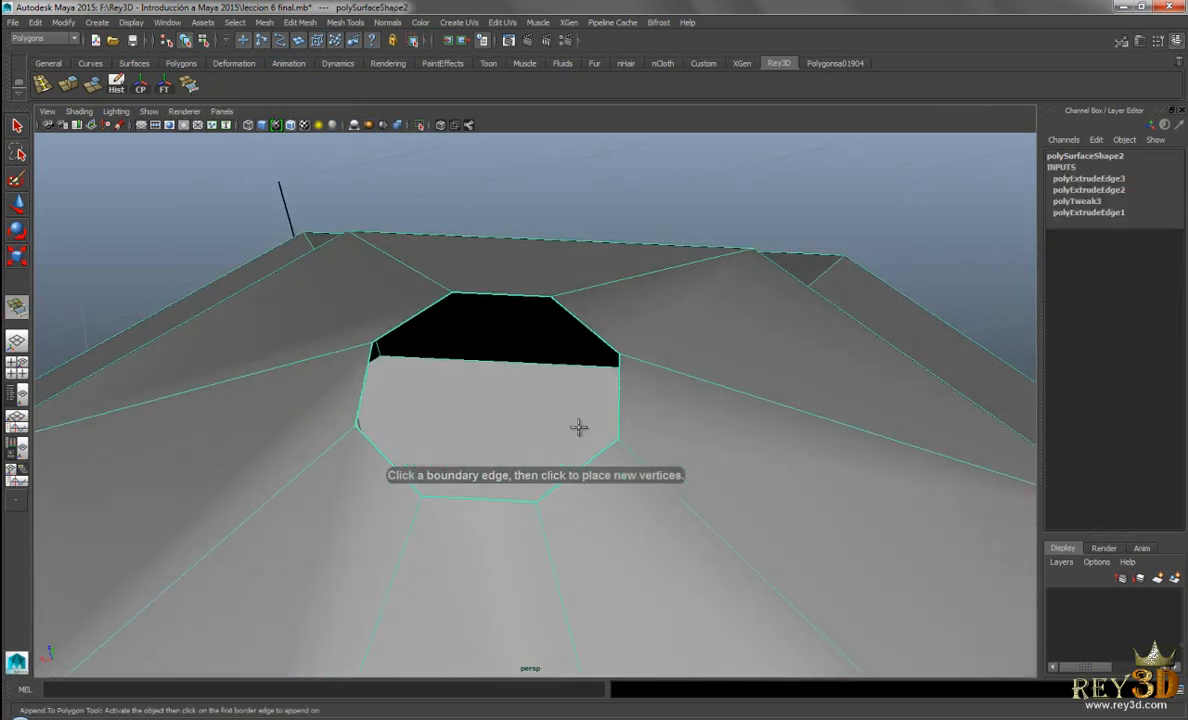
left_click(487, 499)
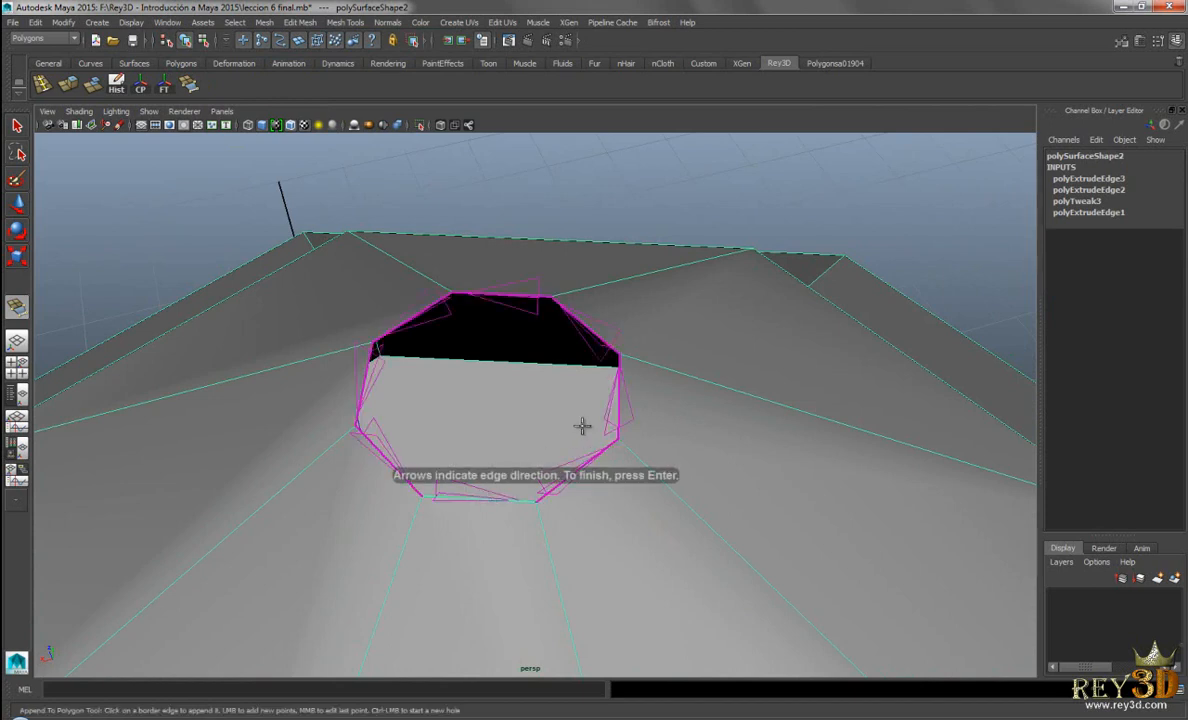
left_click(619, 390)
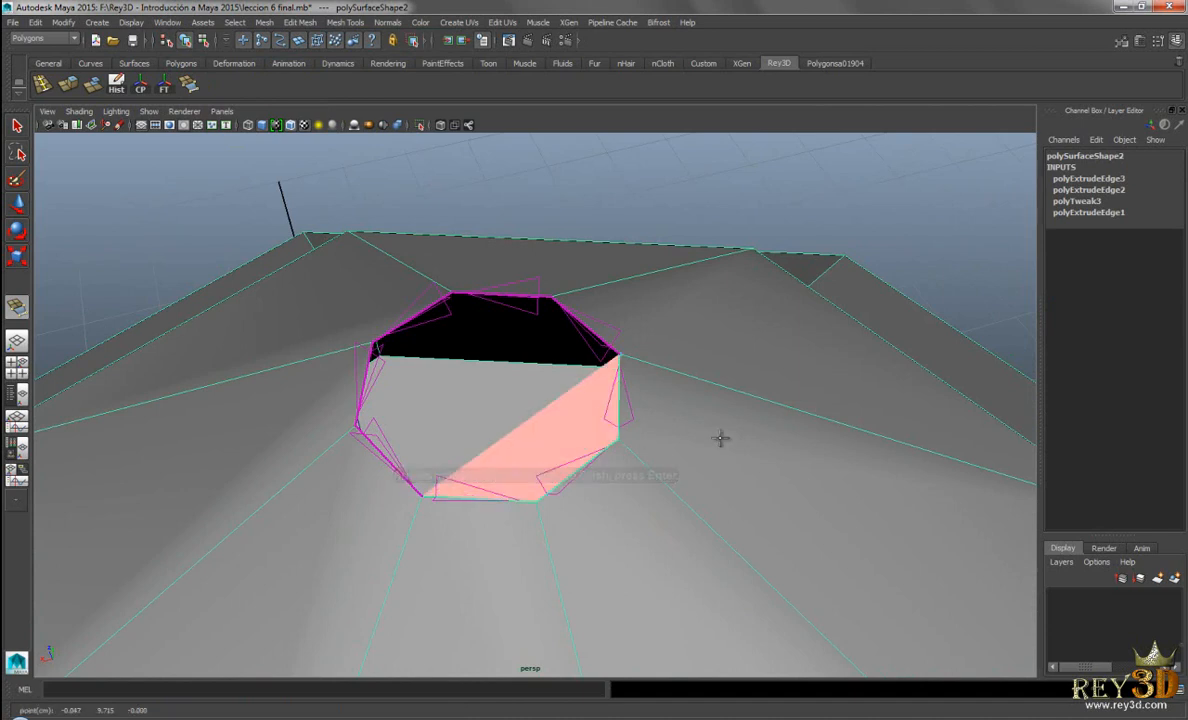
mouse_move(666, 467)
left_mouse_down("alt")
mouse_move(642, 454)
mouse_move(660, 456)
left_mouse_up("alt")
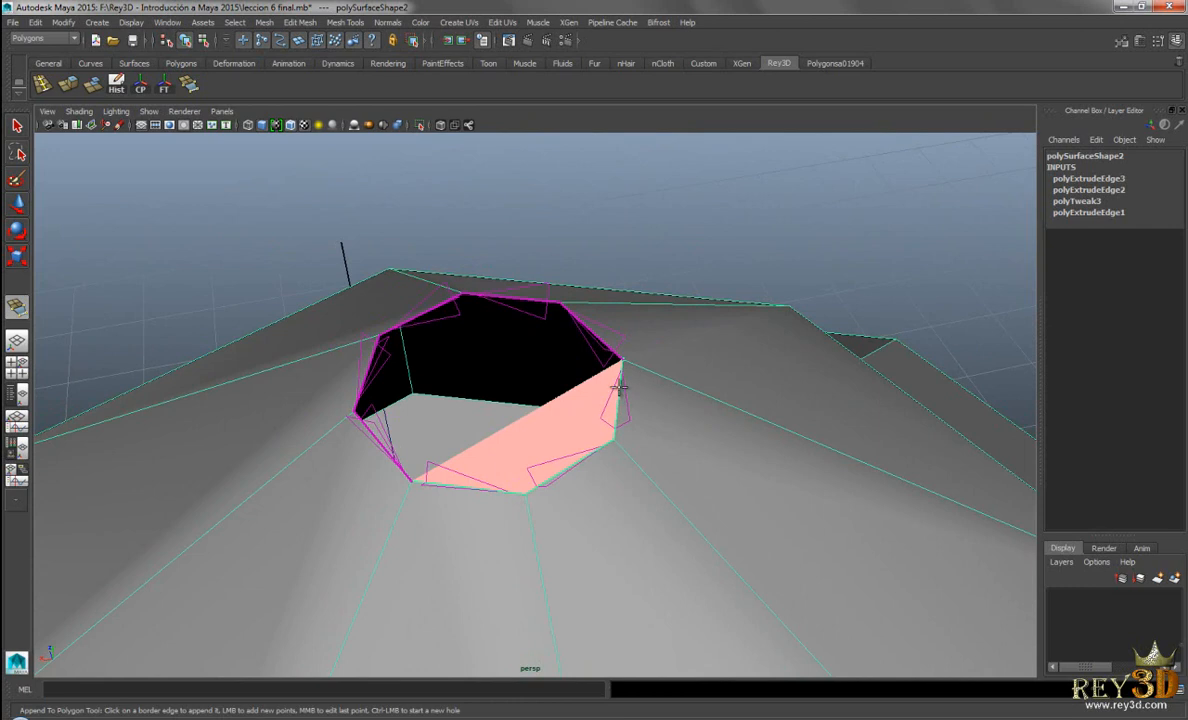
left_click_drag(642, 451, 630, 410, "alt")
key("Return")
Append a second face across the middle of the cap's opening, bridging from the first face to the opposite border edge
key("y")
left_click_drag(459, 398, 480, 419, "alt")
left_click(369, 421)
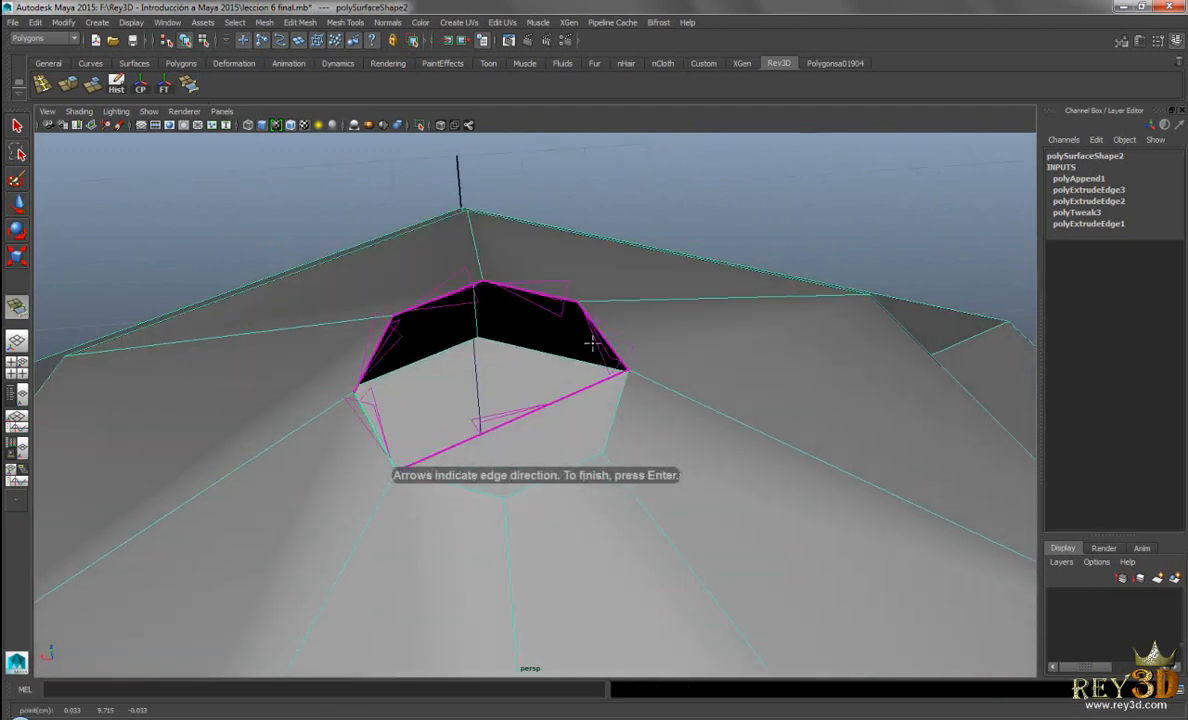
left_click(603, 336)
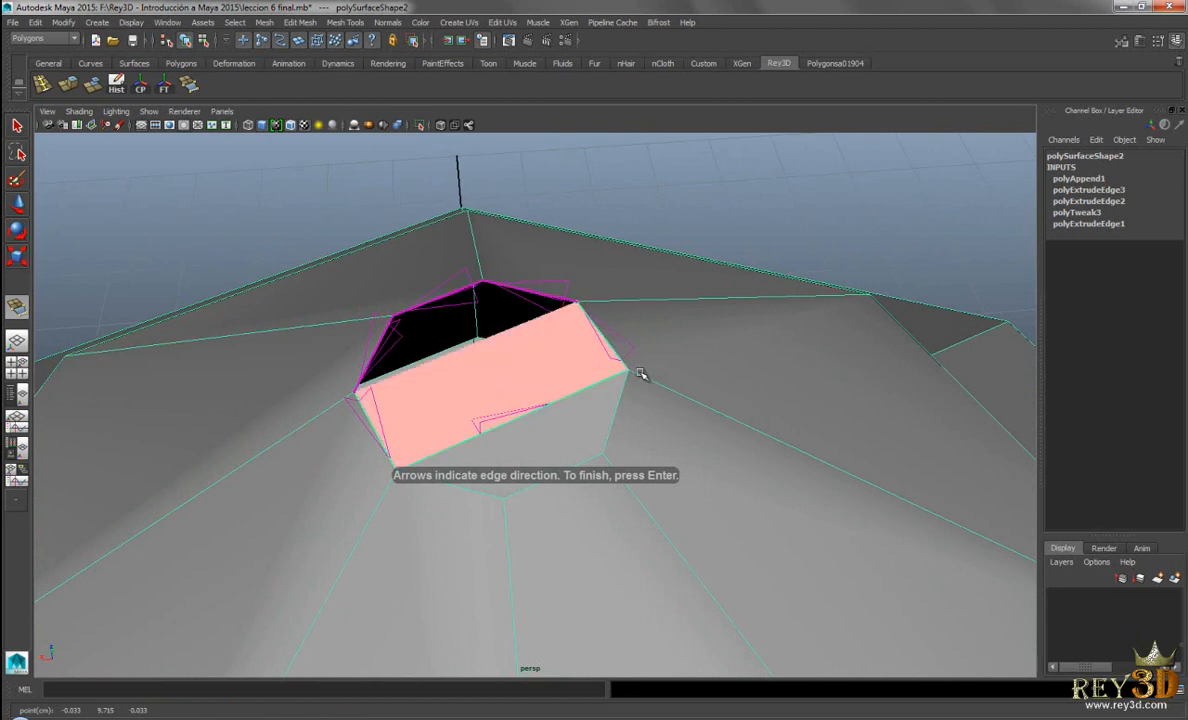
key("Return")
Append a third face over the remaining gap in the cap's opening, leave the tool and deselect the mesh
left_click_drag(628, 365, 605, 340, "alt")
left_click(190, 86)
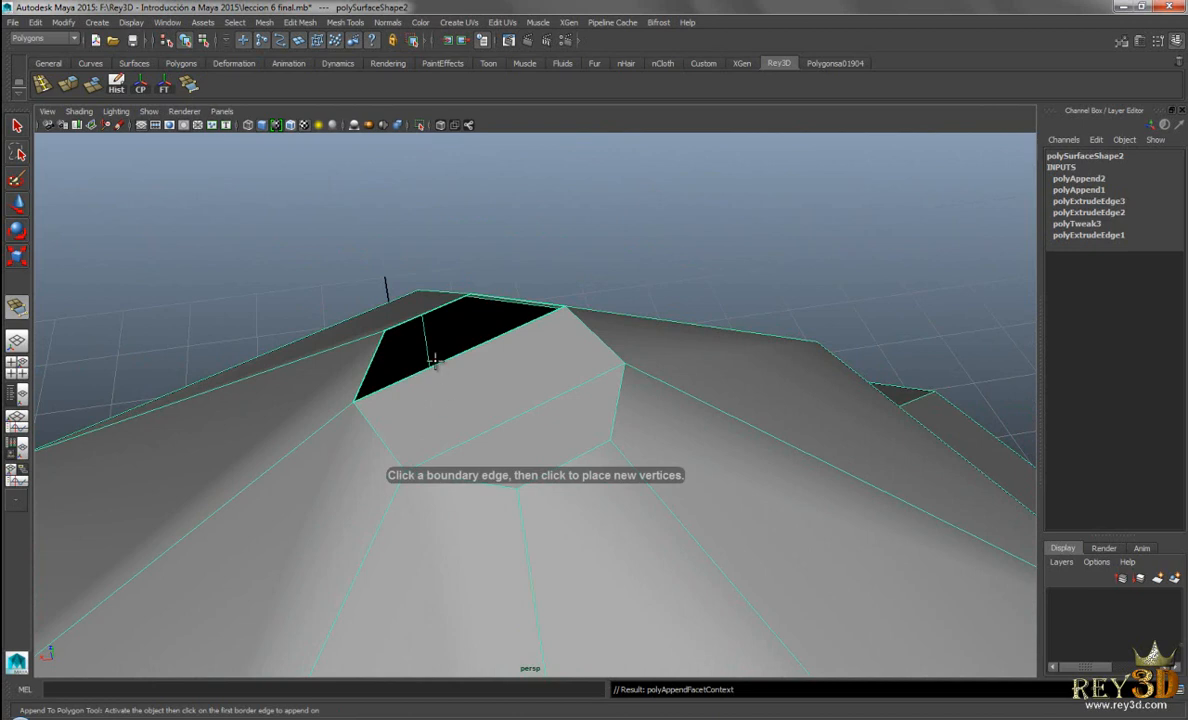
left_click_drag(434, 362, 458, 370, "alt")
left_click(363, 394)
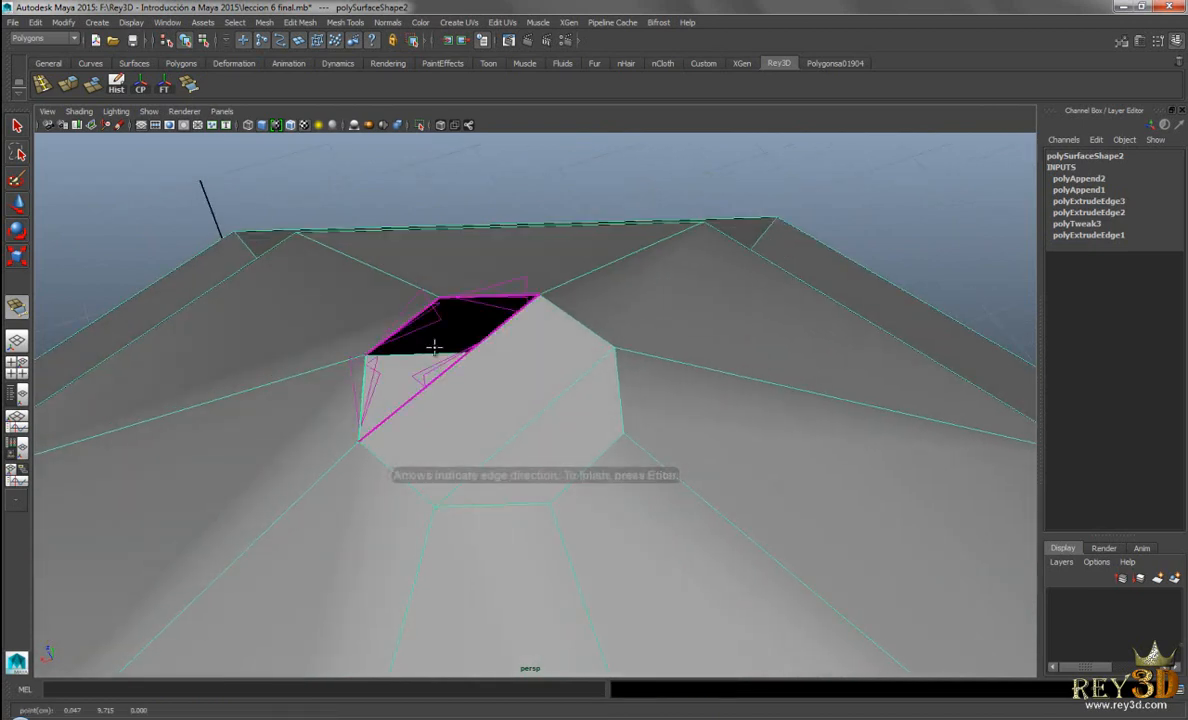
key("Return")
key("w")
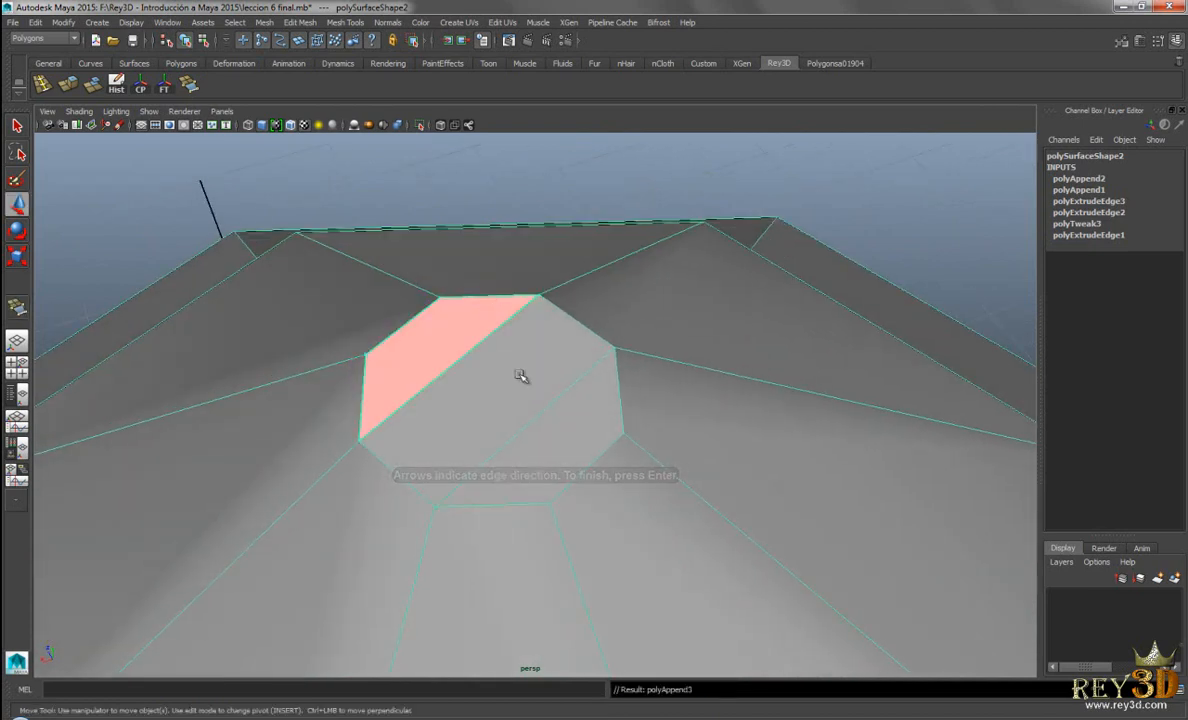
scroll(564, 386, "down", 6)
left_click_drag(525, 376, 562, 262, "alt")
left_click(562, 262)
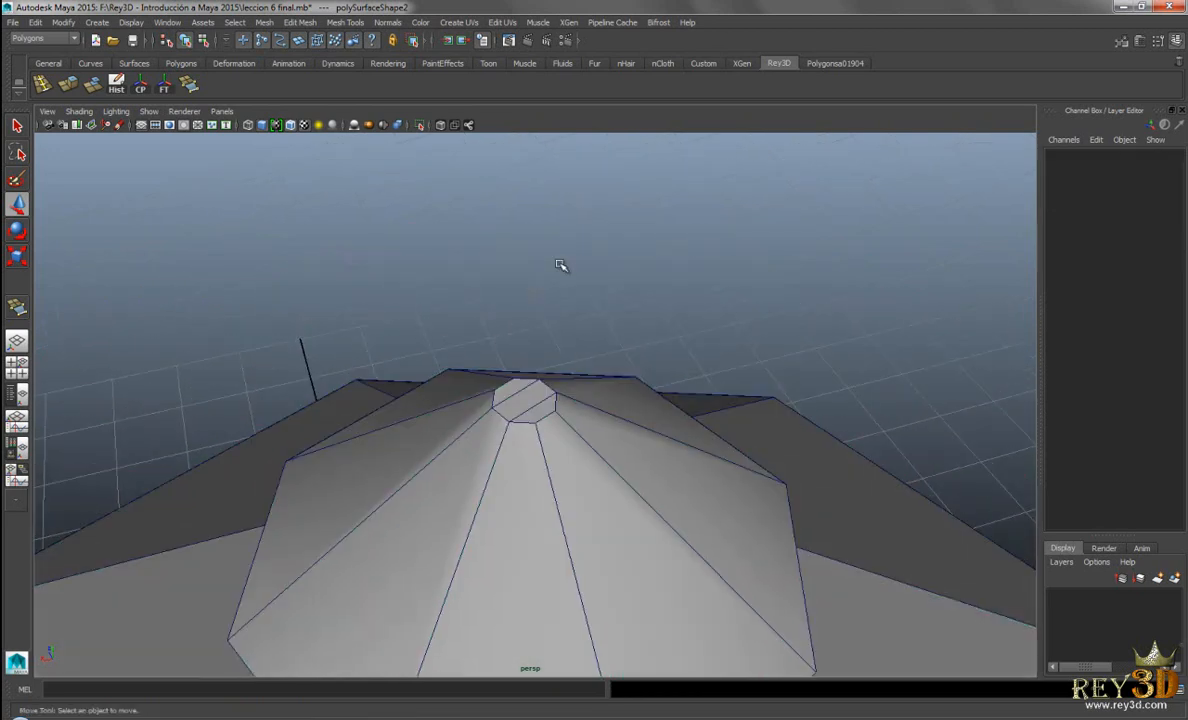
Select the three appended faces on top of the cap in face mode and delete them
left_click_drag(619, 462, 710, 421, "alt")
right_click_drag(710, 421, 642, 430, "alt")
left_click_drag(644, 432, 671, 442, "alt")
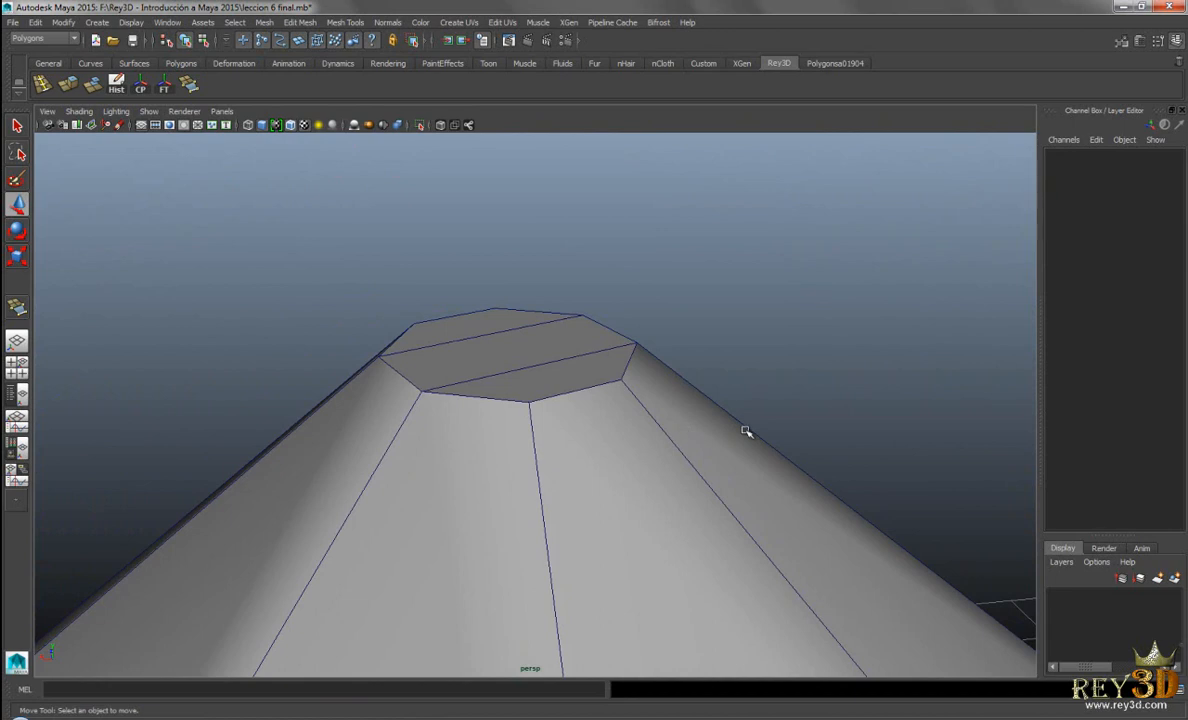
right_click_drag(732, 433, 705, 418, "alt")
left_click_drag(705, 418, 701, 425, "alt")
right_click_drag(561, 402, 559, 424)
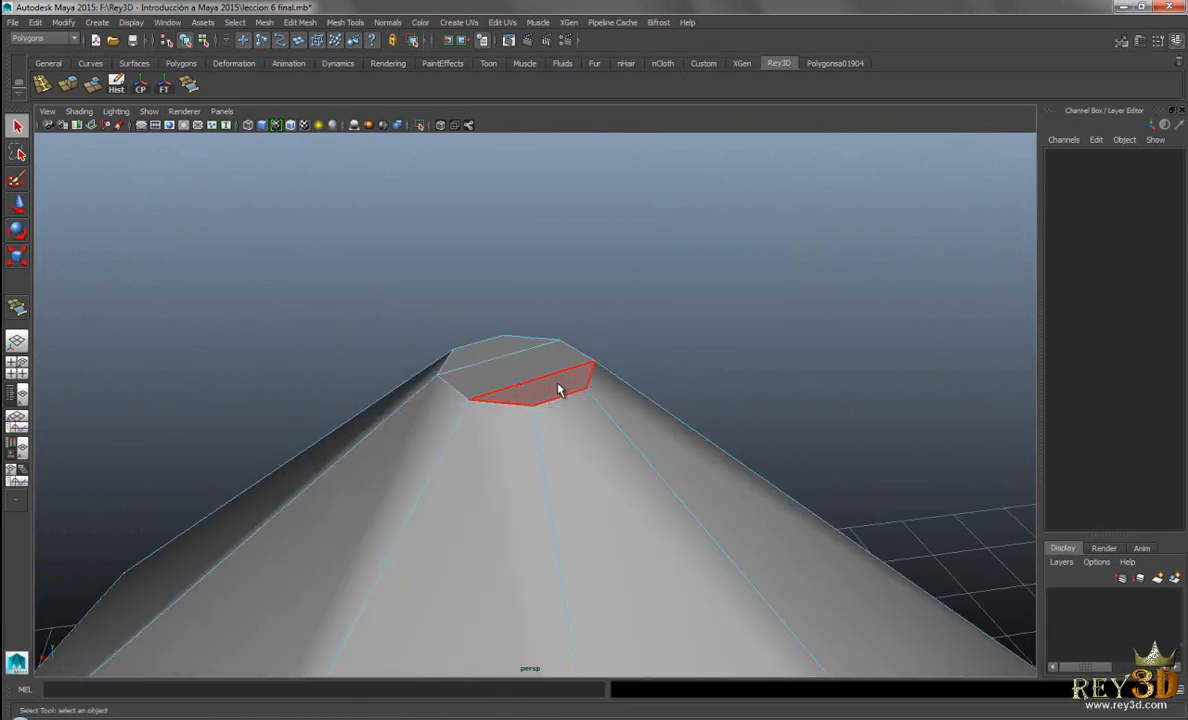
left_click(517, 355)
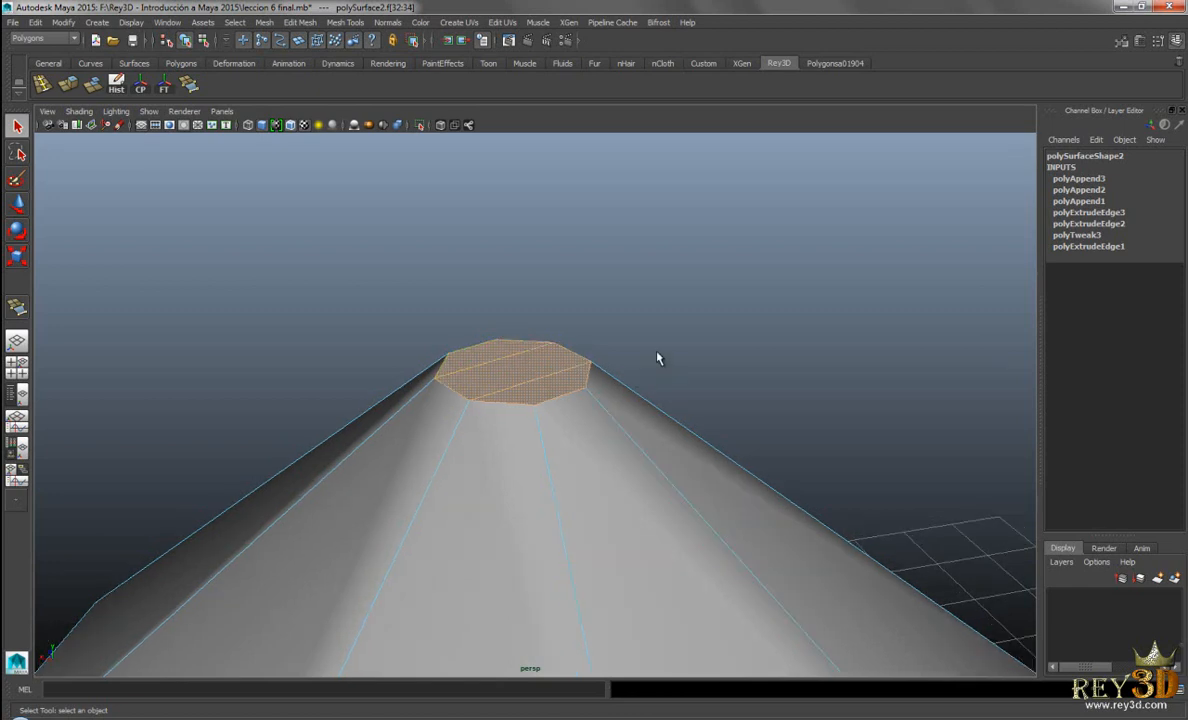
key("Delete")
Switch the roof to vertex mode and select all the vertices around the cap's top opening
right_click_drag(652, 360, 654, 368, "alt")
left_click_drag(654, 368, 637, 362, "alt")
right_click_drag(745, 438, 719, 438, "alt")
right_click(652, 391)
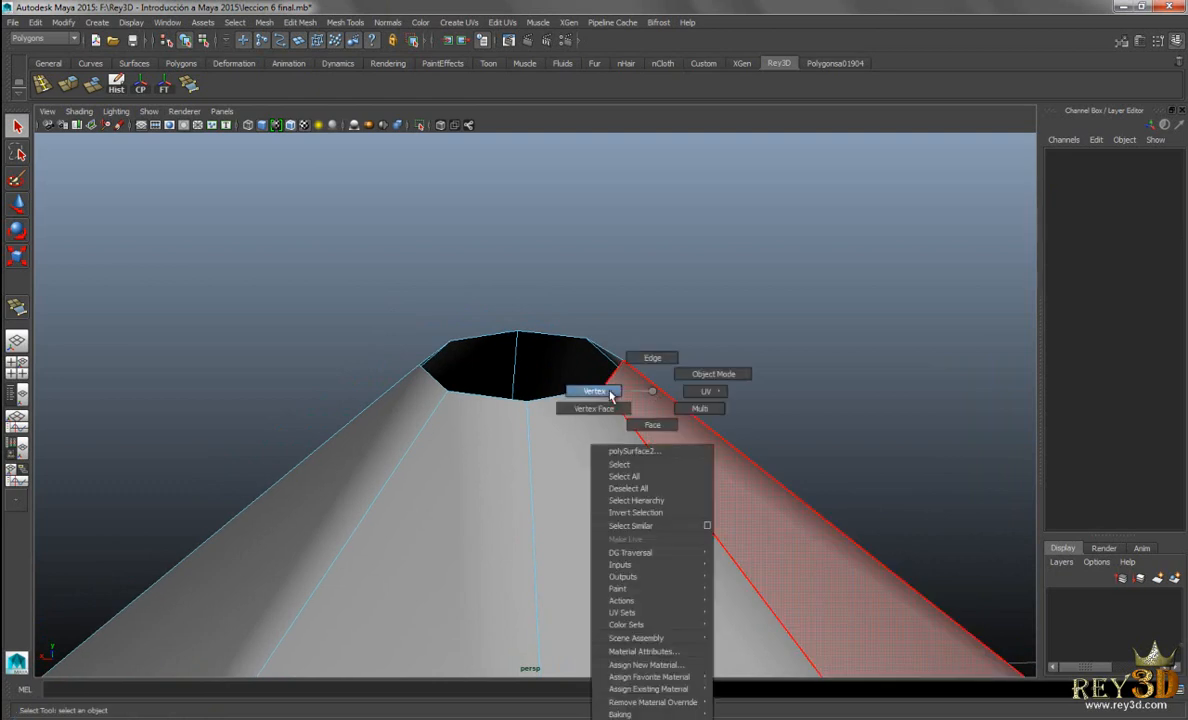
left_click_drag(599, 397, 512, 365, "alt")
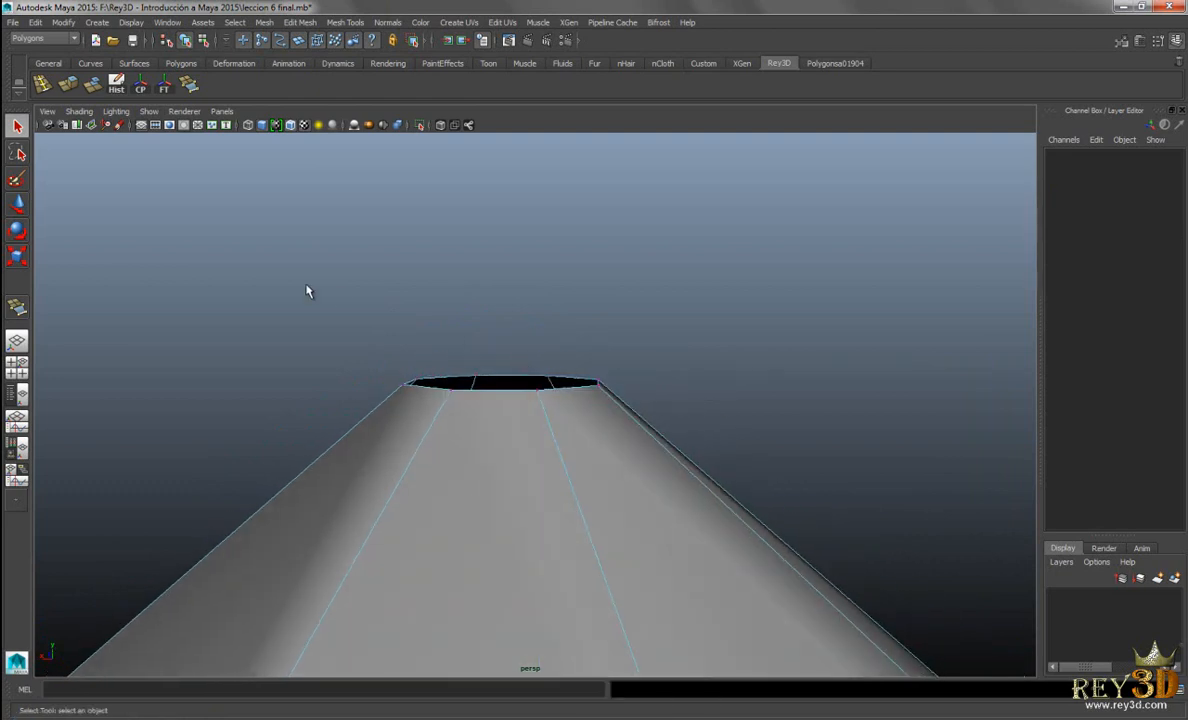
left_click_drag(694, 410, 751, 310)
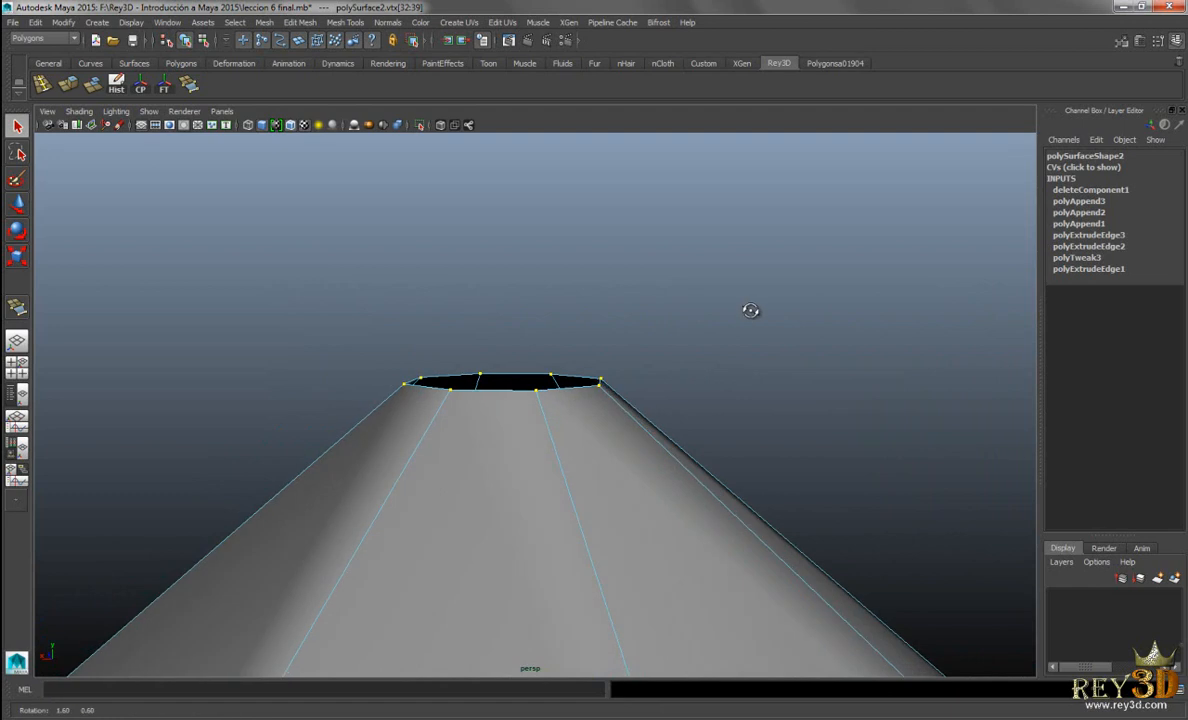
left_click(301, 23)
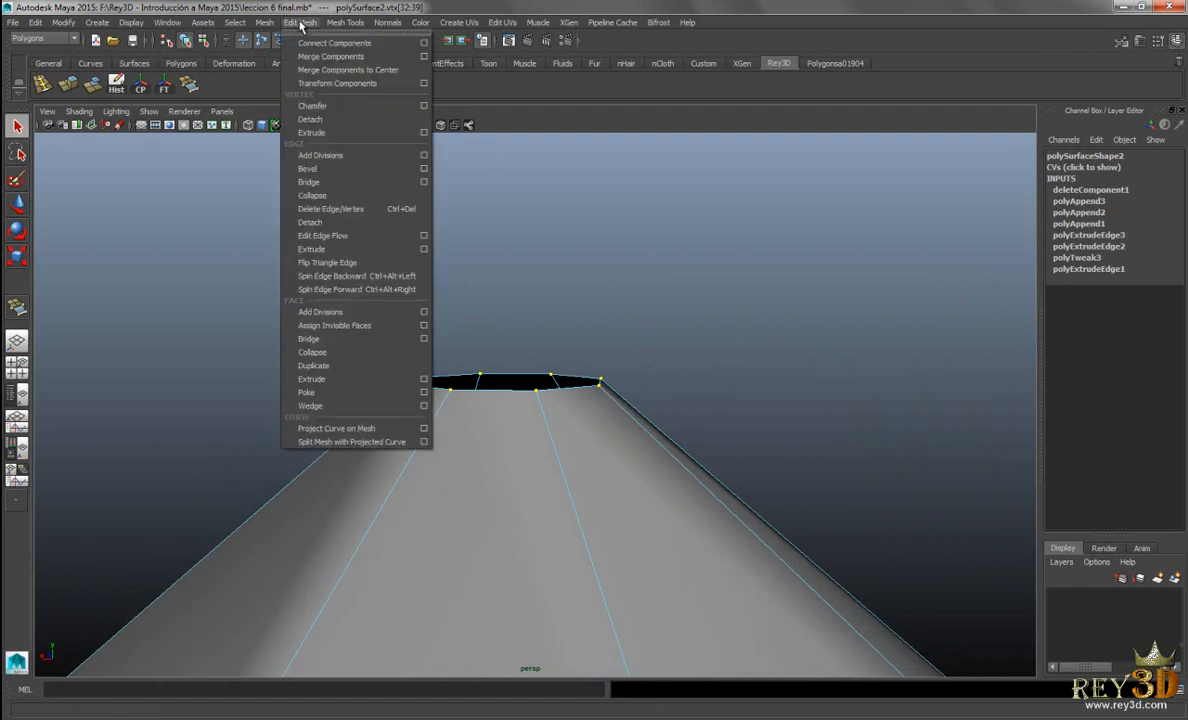
mouse_move(344, 24)
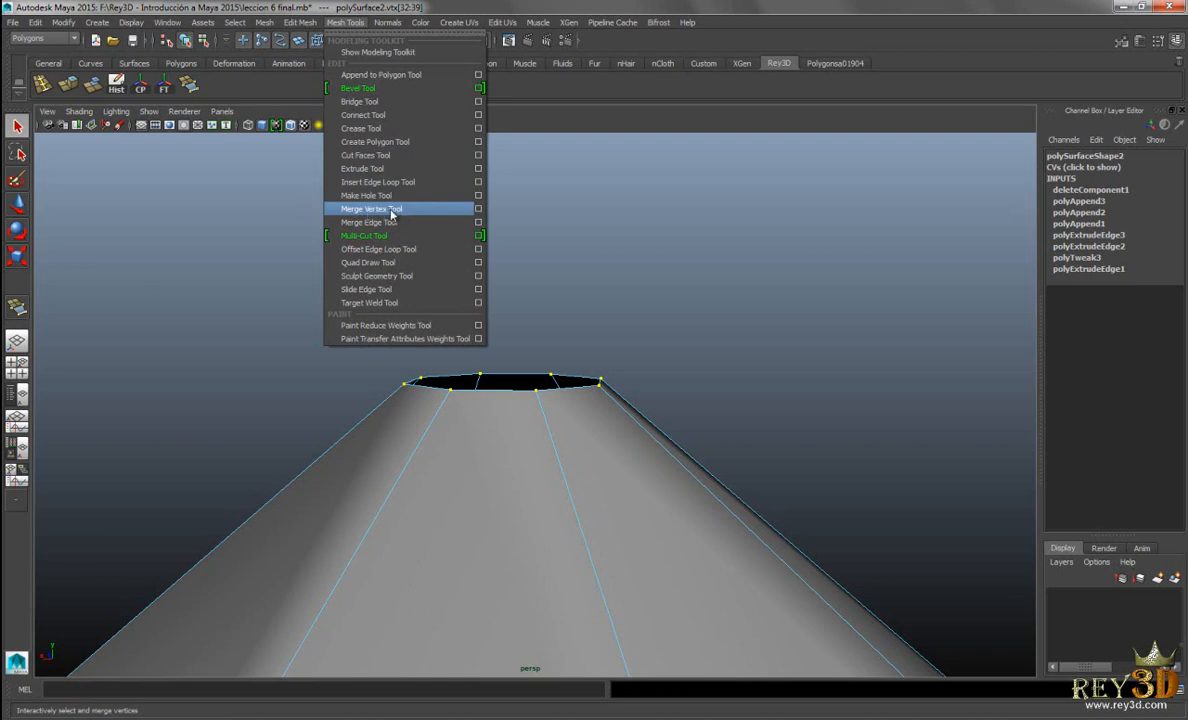
mouse_move(304, 27)
left_click(455, 211)
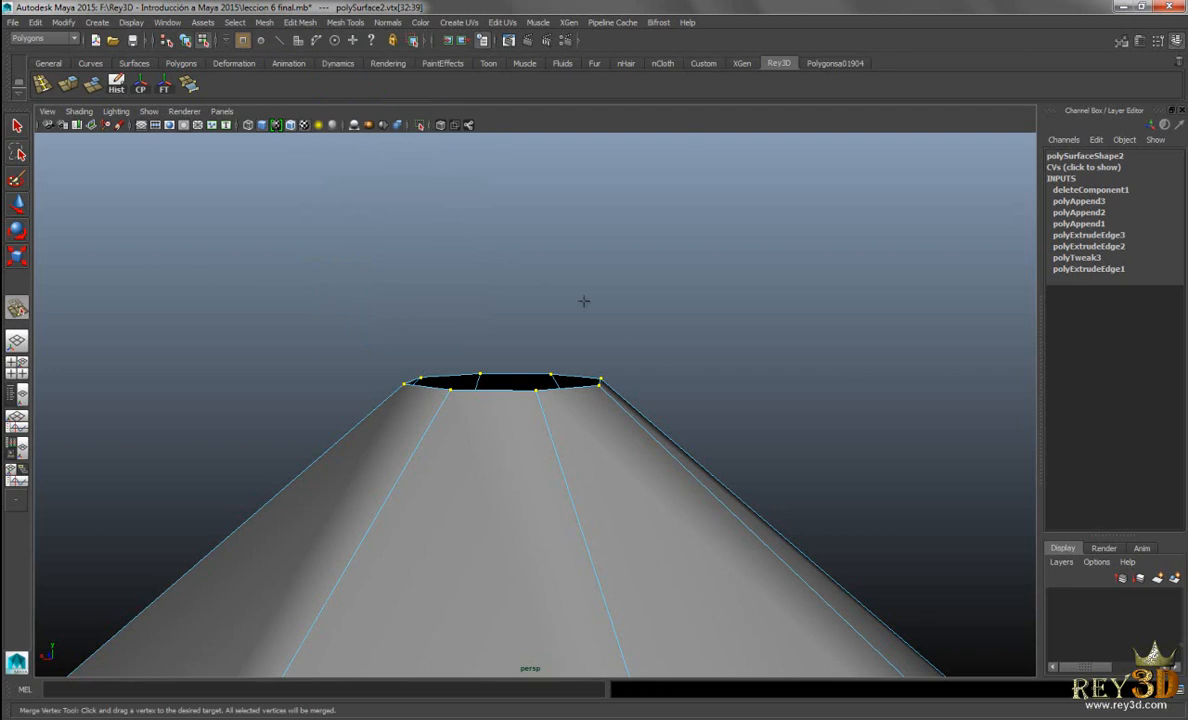
left_click_drag(594, 318, 620, 304, "alt")
left_click_drag(519, 293, 510, 285, "alt")
key("w")
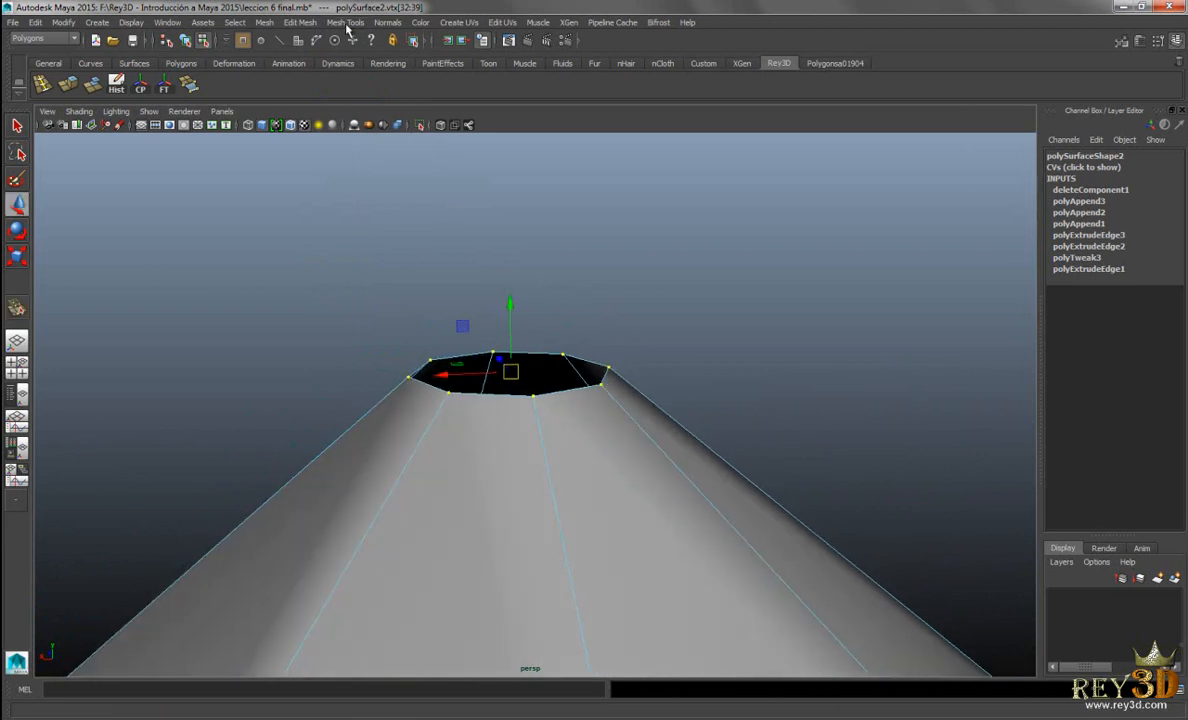
Merge the selected opening vertices to their center so the cap closes in a single point
left_click(304, 23)
mouse_move(265, 23)
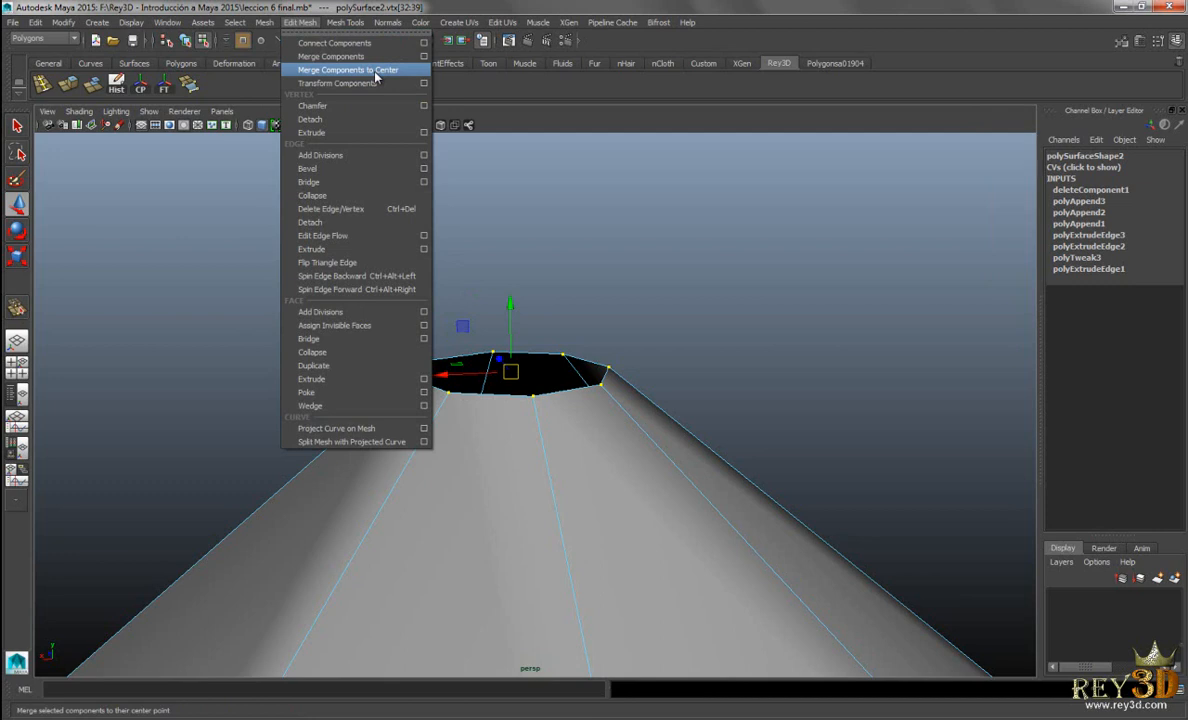
left_click(376, 74)
left_click_drag(598, 342, 750, 450, "alt")
right_click_drag(750, 450, 780, 428, "alt")
left_click_drag(670, 384, 683, 379, "alt")
right_click_drag(683, 379, 615, 416, "alt")
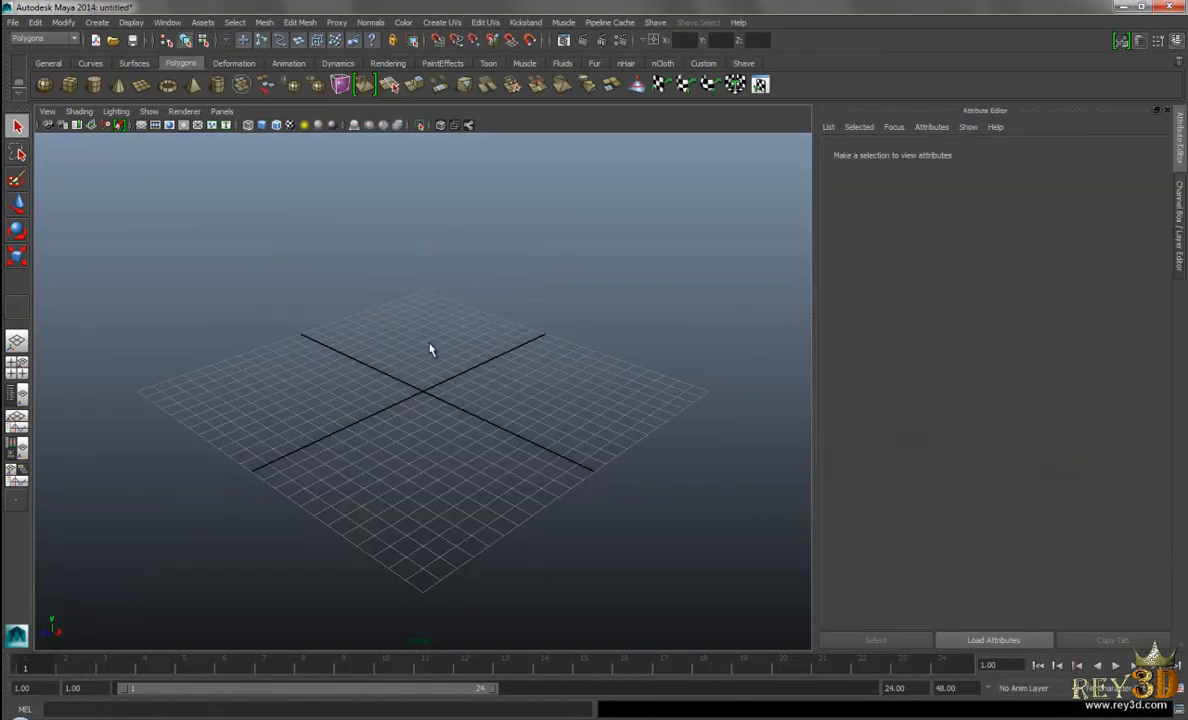
Switch to Maya 2014 to look up its Merge and Merge To Center commands, comparing them with Merge Components to Center in Maya 2015
middle_click_drag(346, 279, 363, 310, "alt")
right_click_drag(363, 310, 422, 305, "alt")
mouse_move(422, 305)
left_mouse_down("alt")
mouse_move(448, 297)
mouse_move(420, 297)
left_mouse_up("alt")
scroll(268, 176, "up", 1)
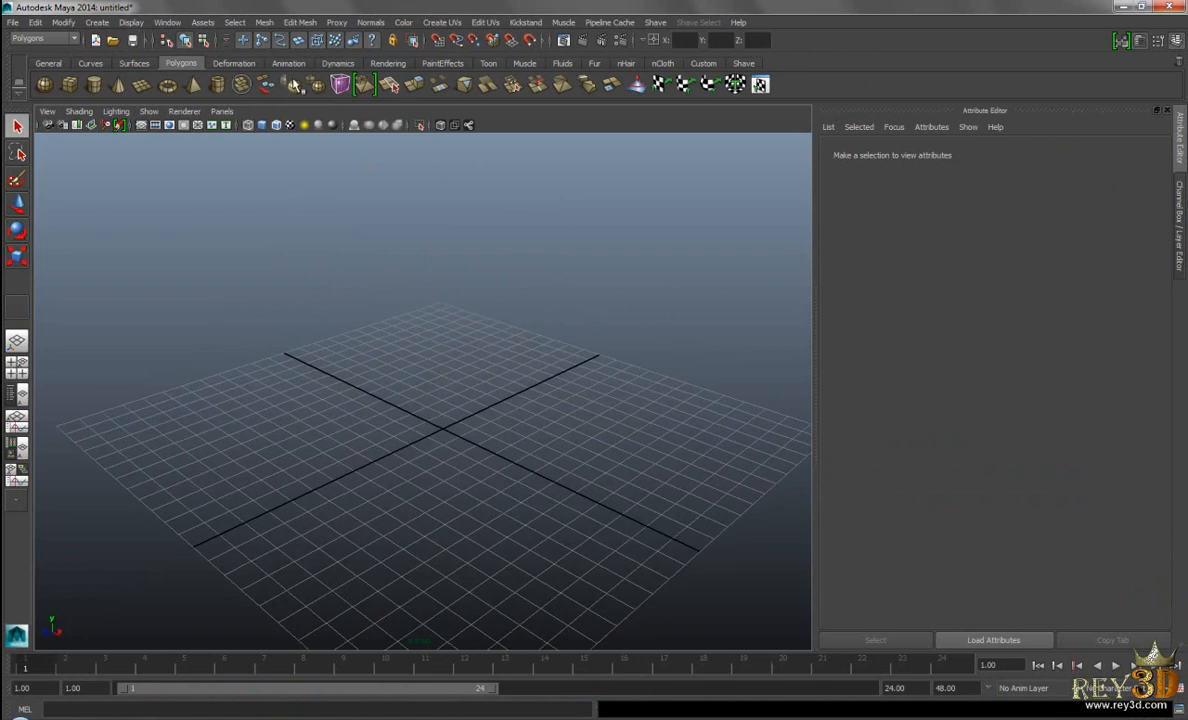
left_click(293, 22)
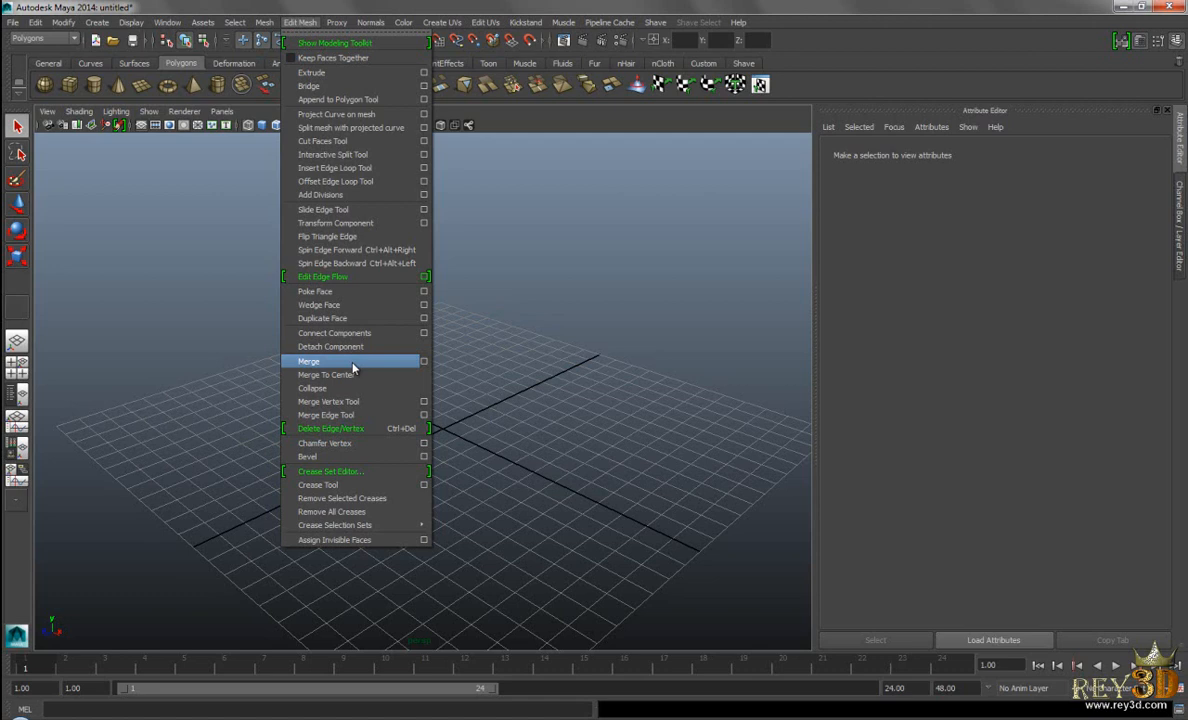
left_click(300, 24)
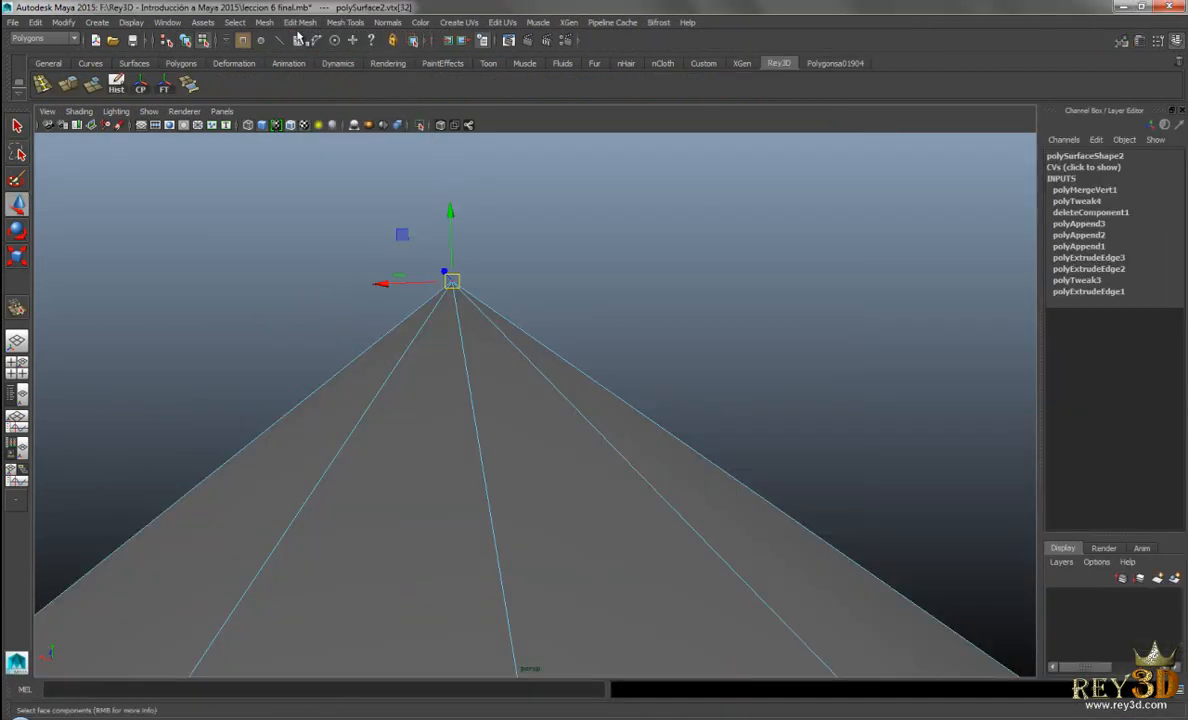
left_click(299, 23)
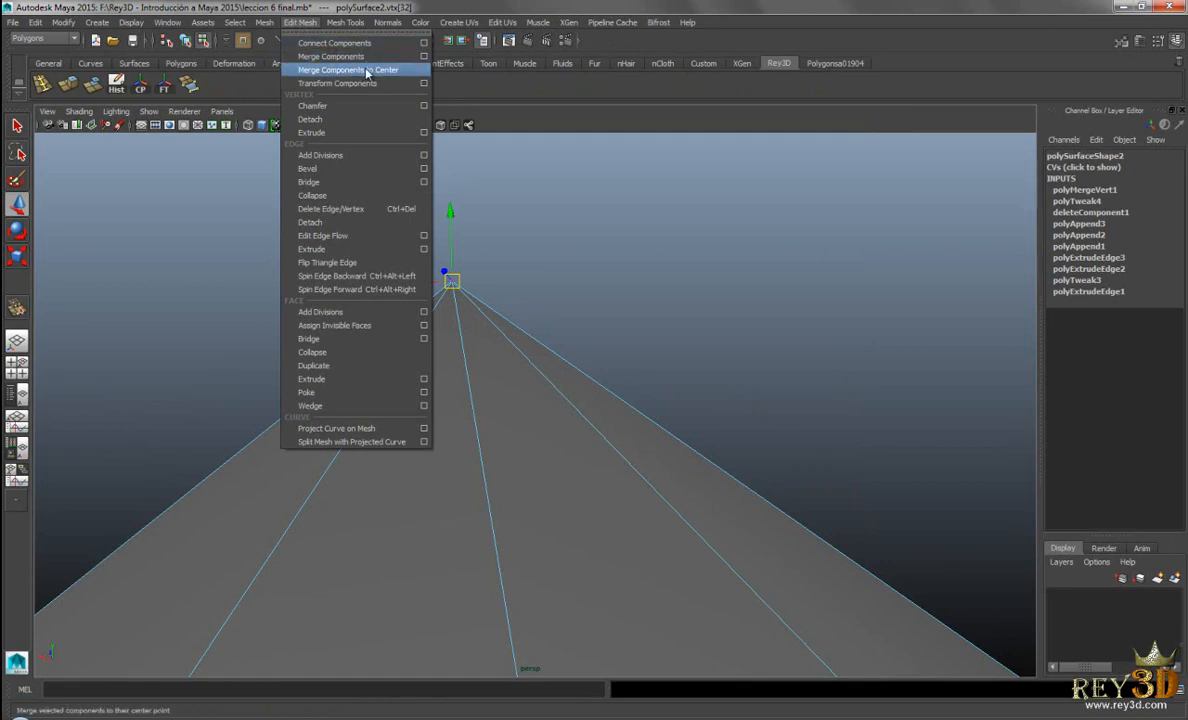
Look through the Mesh and Edit Mesh commands in Maya 2014 for the equivalent of Merge Components to Center
left_click(306, 25)
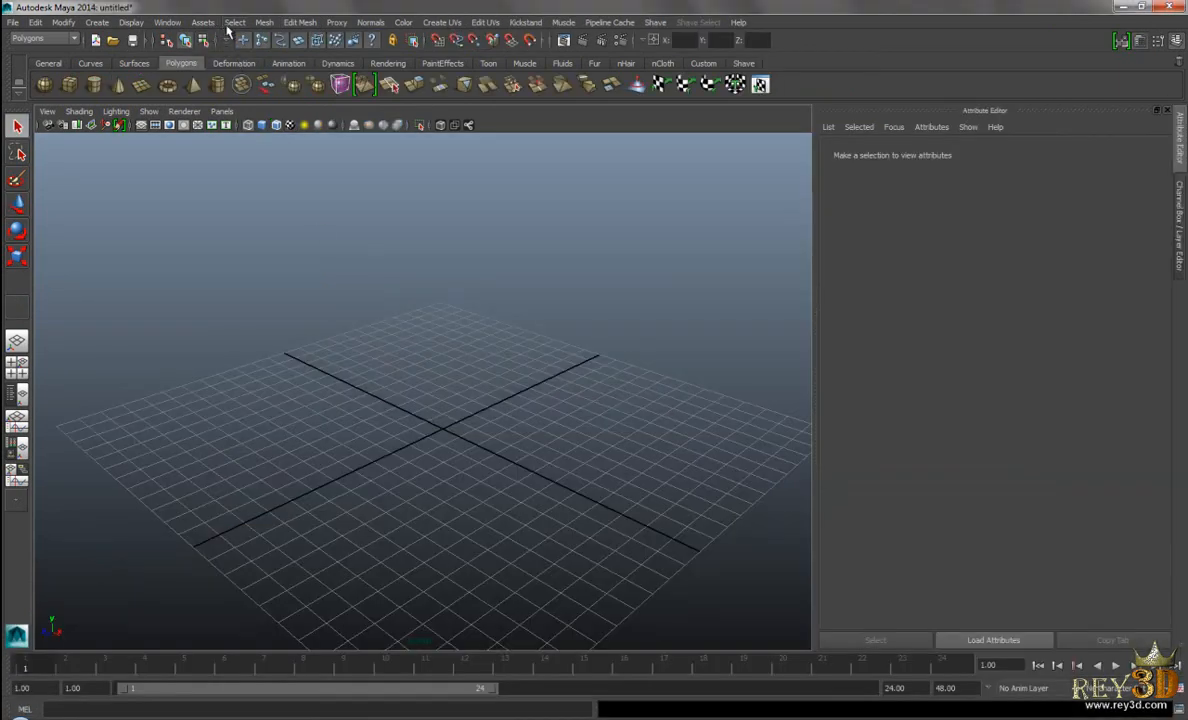
left_click(264, 23)
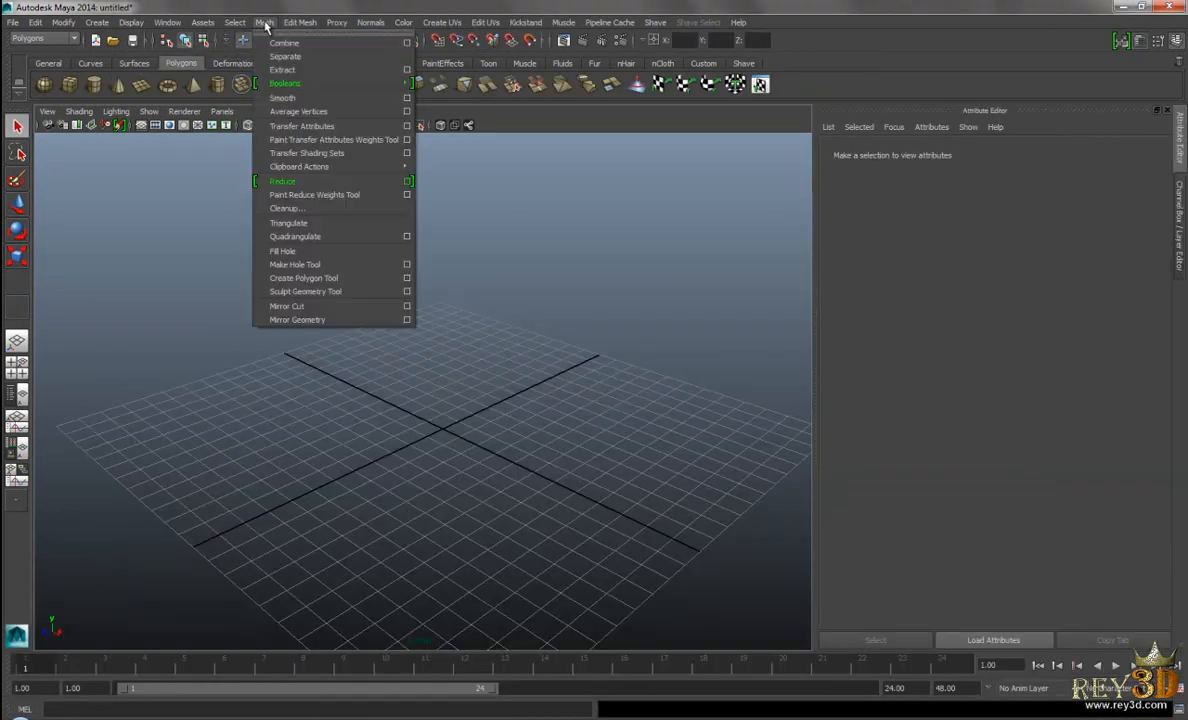
mouse_move(300, 23)
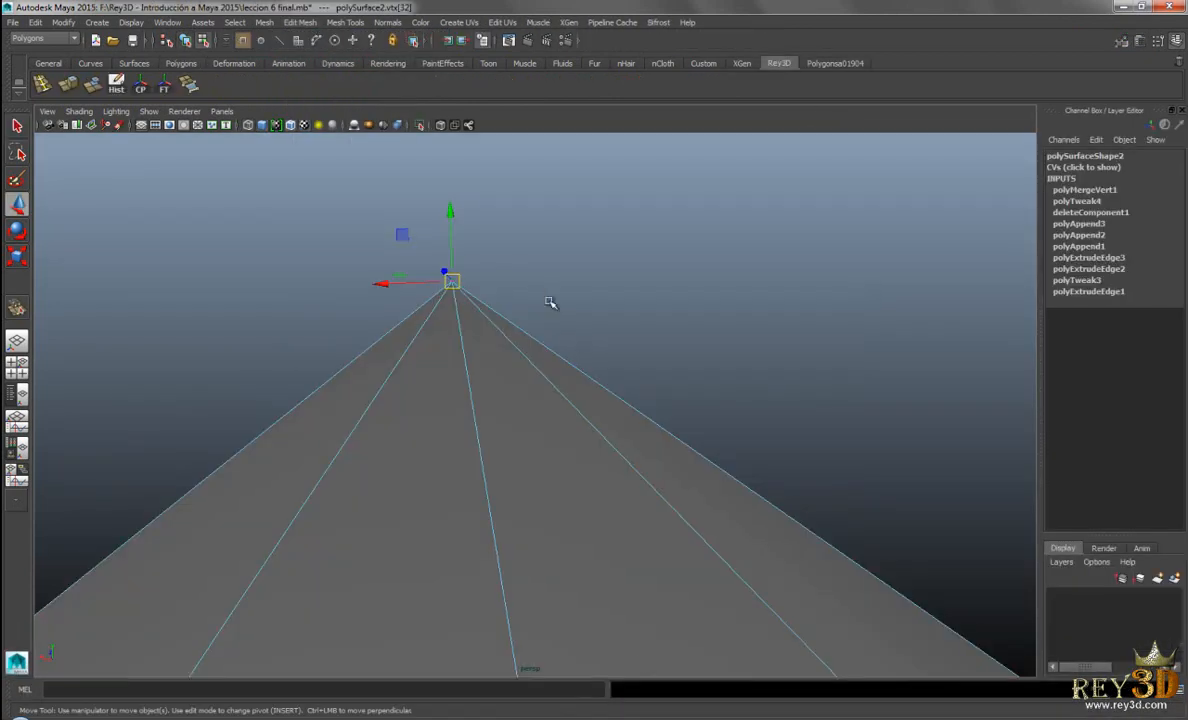
Try moving the merged vertex at the cap's tip sideways, and undo the move
left_click_drag(550, 302, 568, 367, "alt")
left_click(481, 296)
left_click(455, 297)
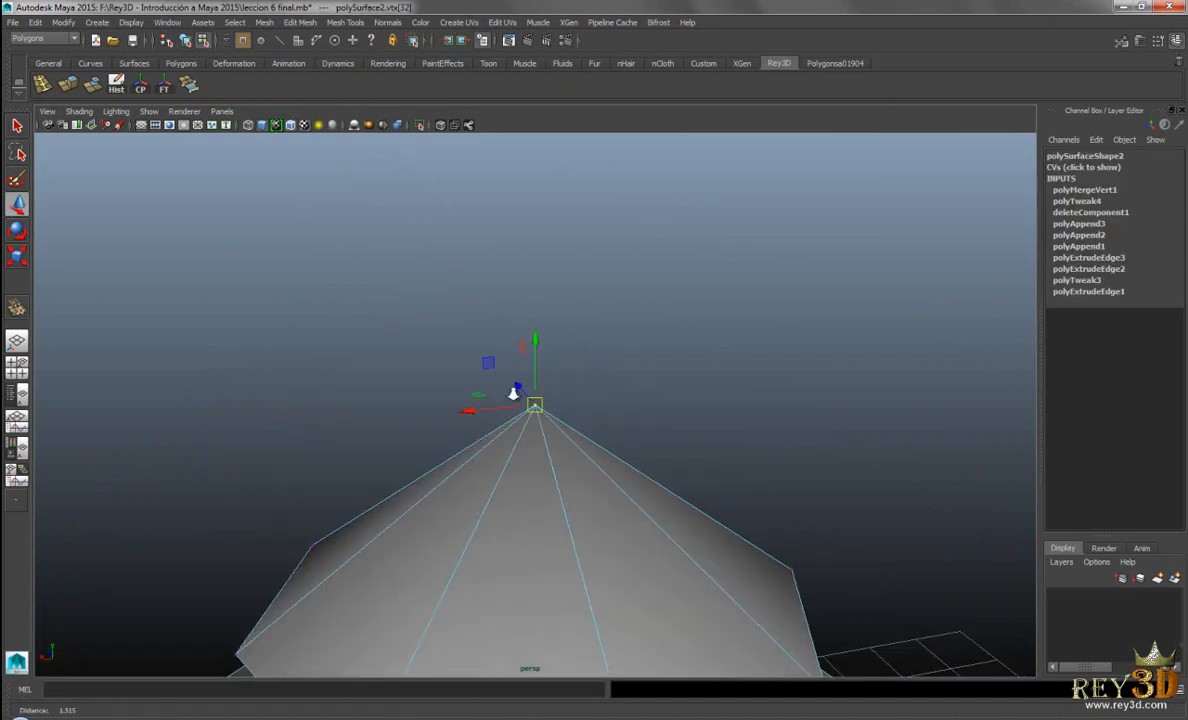
left_click_drag(475, 413, 414, 421)
key("ctrl+z")
middle_click_drag(627, 444, 599, 353, "alt")
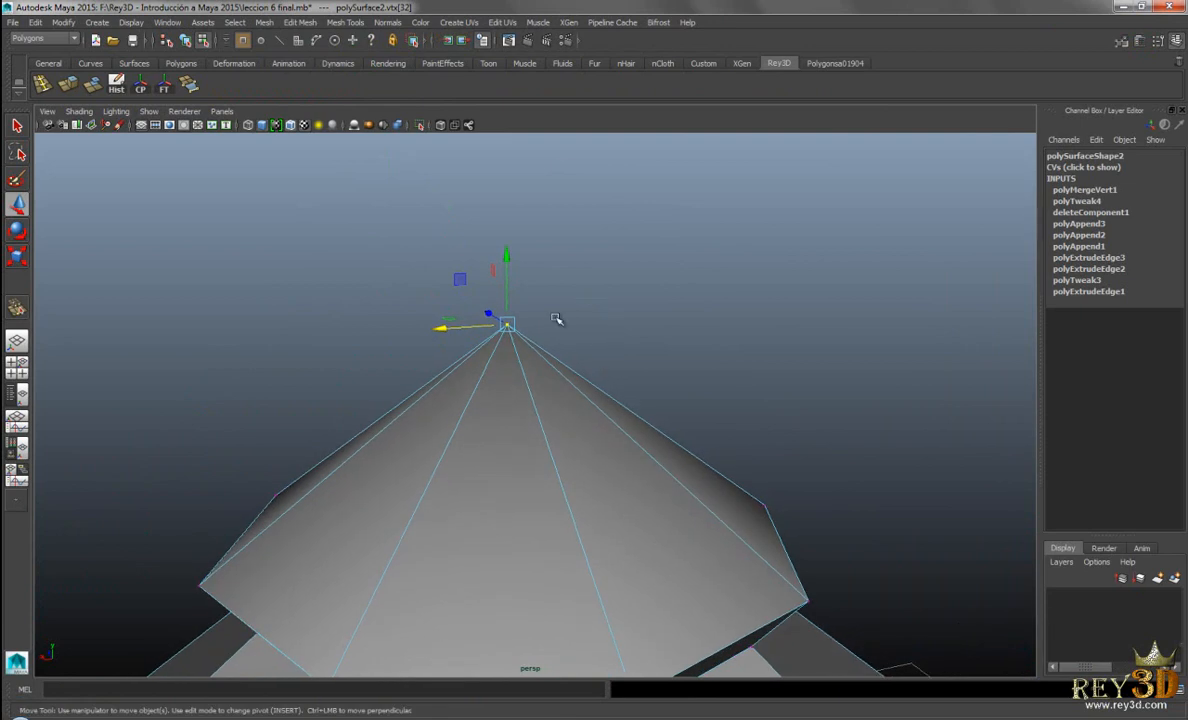
Review the Merge Components to Center command, and examine the roof's rim in the windmill reference photo
left_click(301, 22)
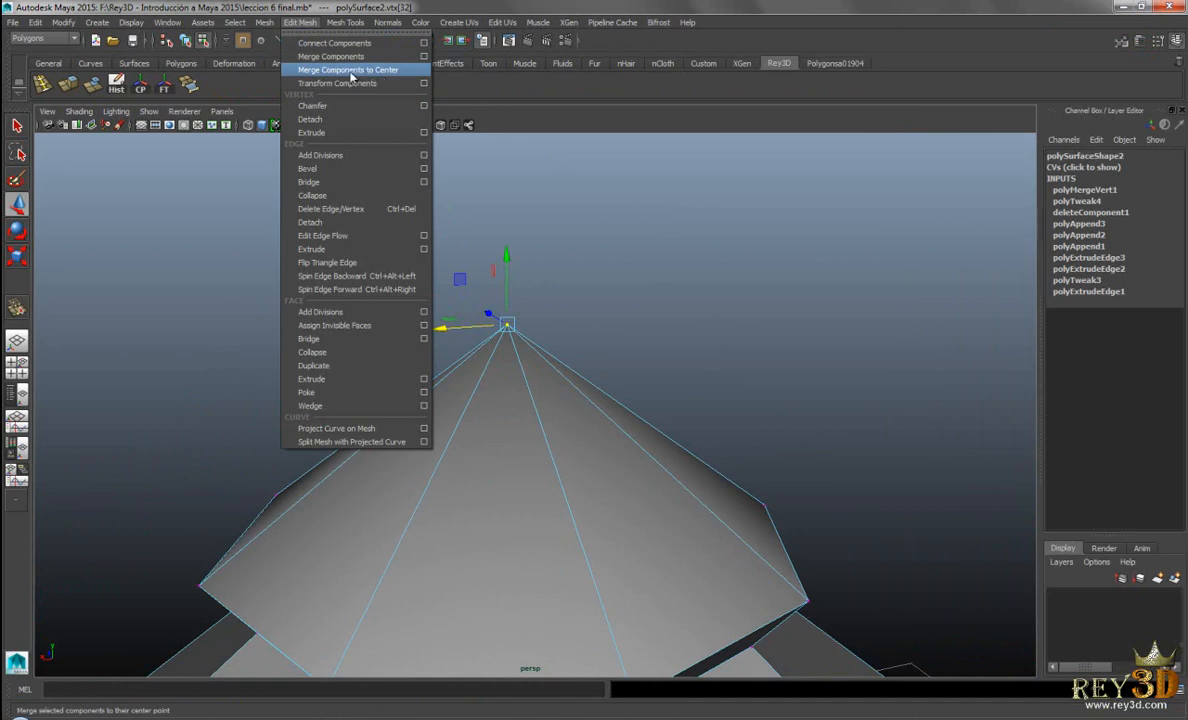
left_click(305, 24)
right_click_drag(698, 360, 630, 382, "alt")
right_click_drag(571, 405, 575, 373)
left_click_drag(575, 373, 666, 357, "alt")
left_click(729, 716)
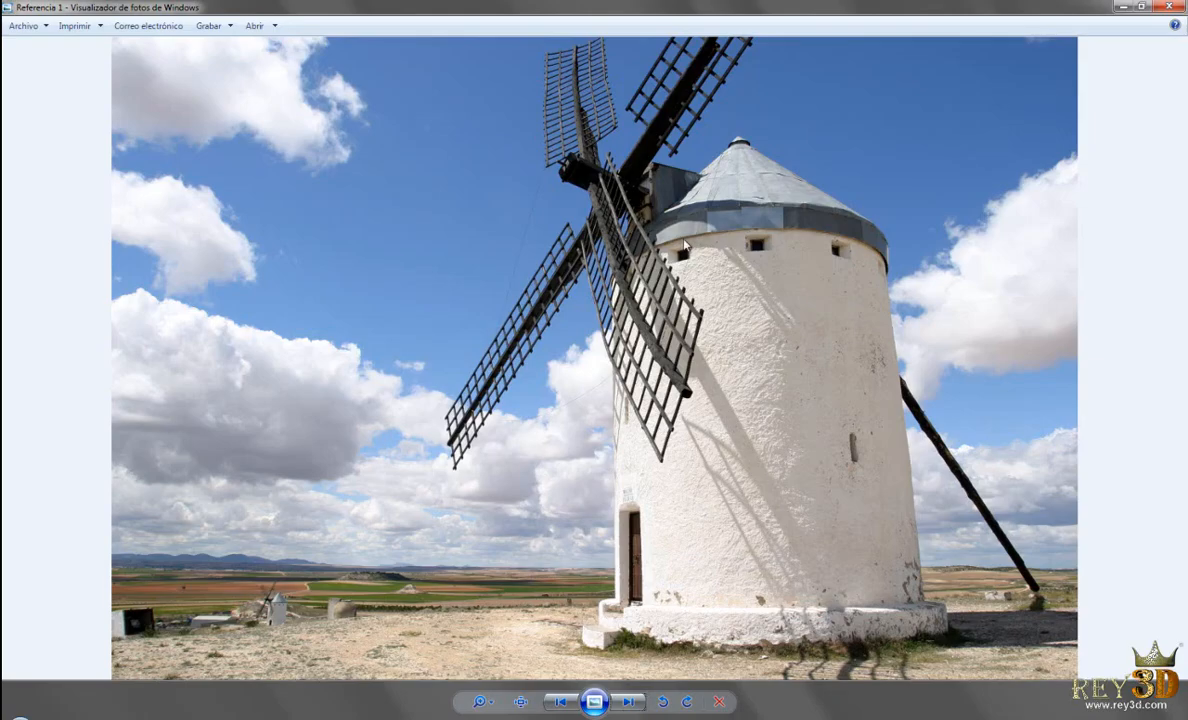
left_click(678, 716)
Switch the roof to edge mode and select the border edge loop along the underside of its rim
scroll(455, 330, "up", 3)
middle_click_drag(508, 322, 528, 376, "alt")
left_click_drag(528, 376, 527, 276, "alt")
scroll(527, 276, "up", 3)
left_click_drag(652, 295, 648, 262, "alt")
left_click(614, 224)
left_click_drag(681, 316, 690, 235, "alt")
right_click_drag(690, 225, 716, 180)
left_click_drag(666, 288, 610, 390, "alt")
left_click(671, 286)
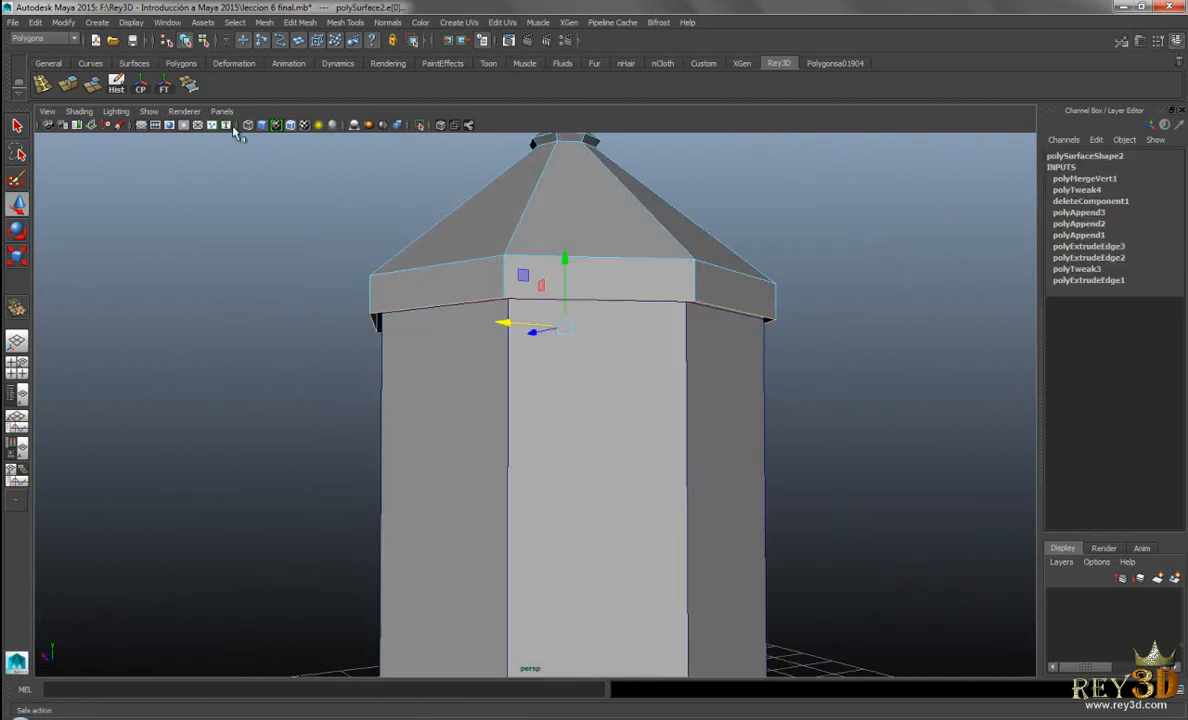
Extrude the rim's lower border edges inward toward the tower by a local Z translation of -0.199, and return to object mode
left_click(70, 88)
left_click_drag(451, 371, 394, 243, "alt")
mouse_move(315, 294)
left_mouse_down()
mouse_move(318, 308)
mouse_move(334, 306)
left_mouse_up()
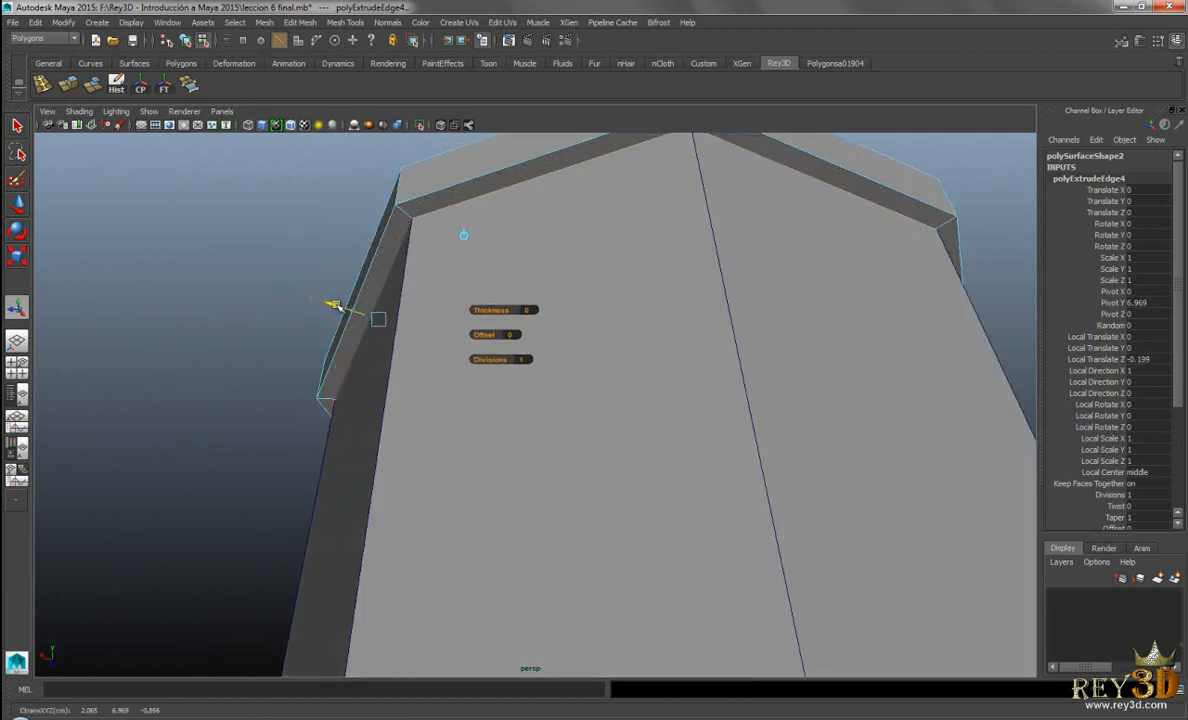
left_click_drag(683, 208, 846, 294, "alt")
right_click_drag(846, 294, 724, 262, "alt")
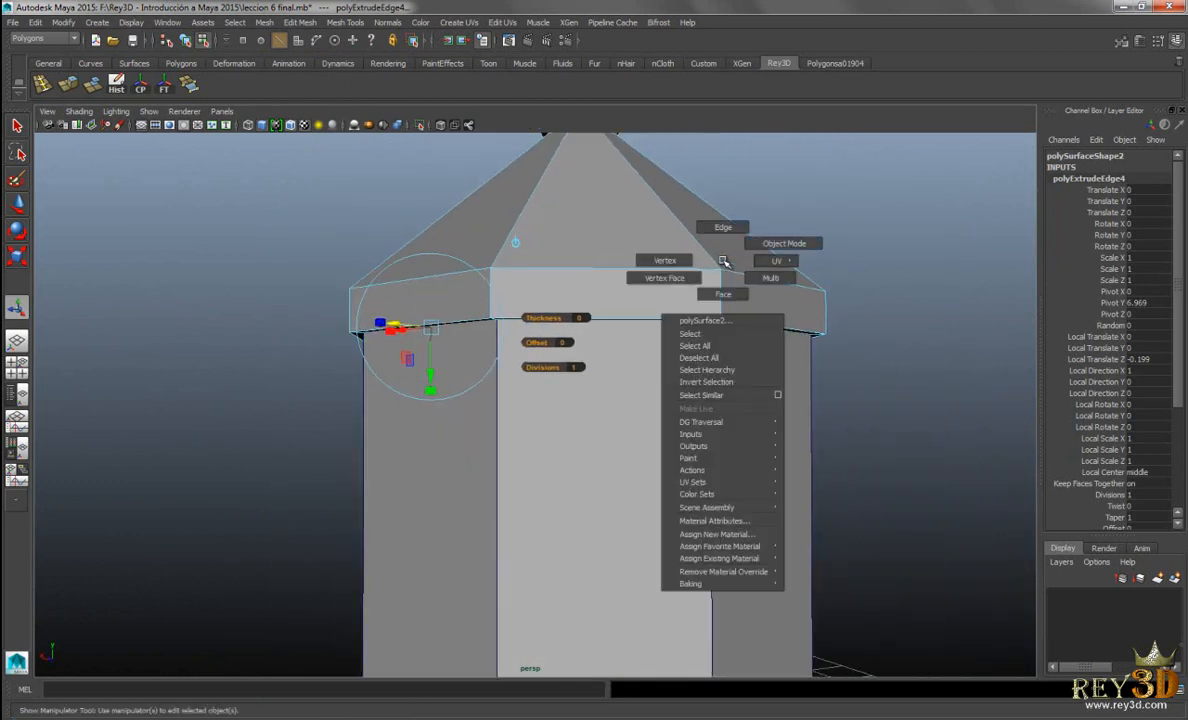
key("F8")
left_click(850, 340)
left_click_drag(788, 556, 776, 512, "alt")
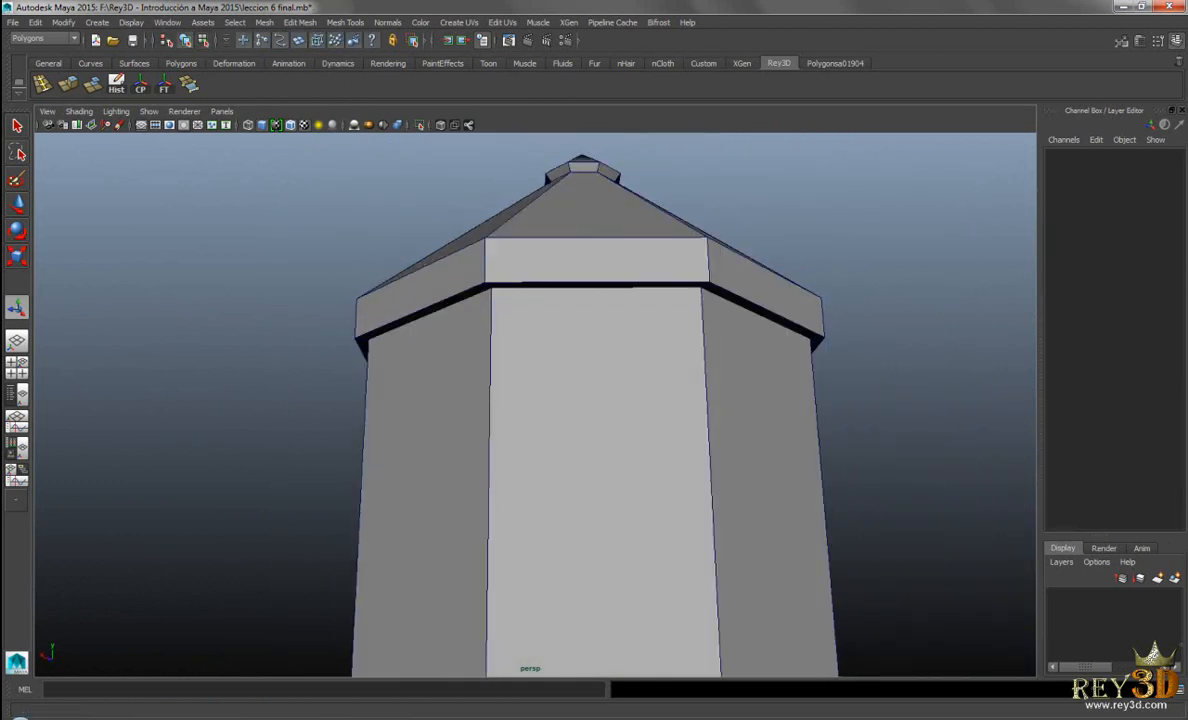
Compare the rim with the windmill reference photo, and select the full ring of vertical faces around the roof's rim
key("alt+Tab")
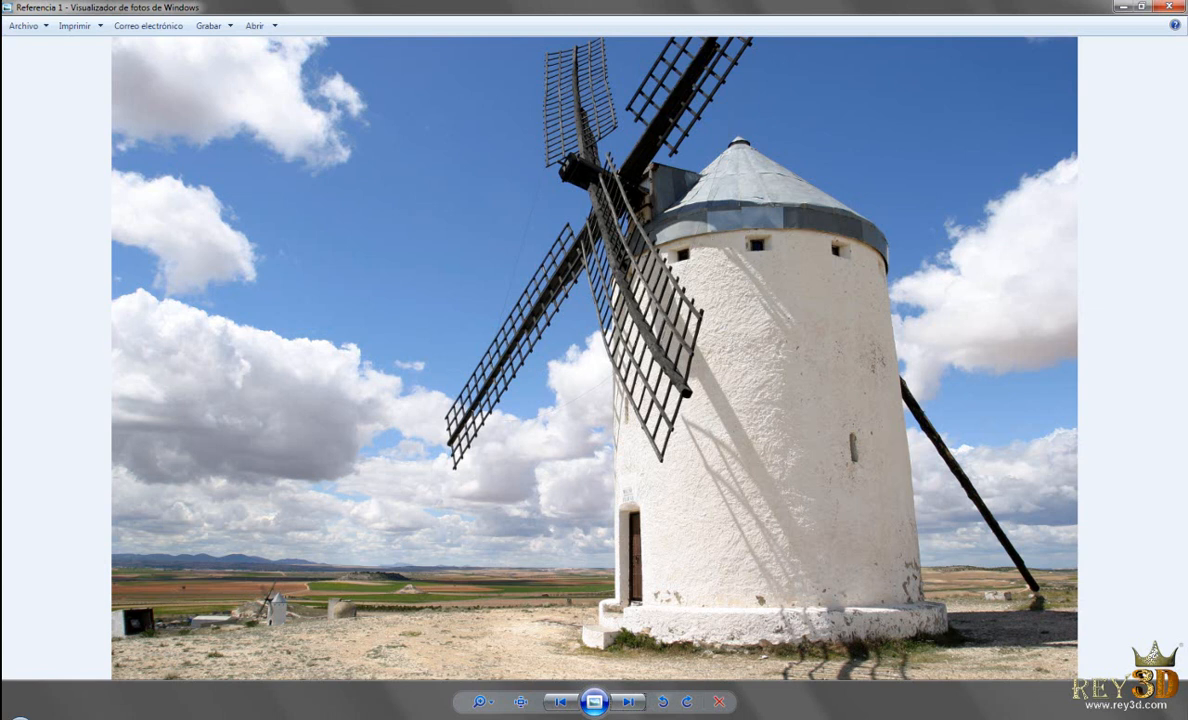
key("alt+Tab")
left_click_drag(594, 416, 578, 215, "alt")
right_click(578, 215)
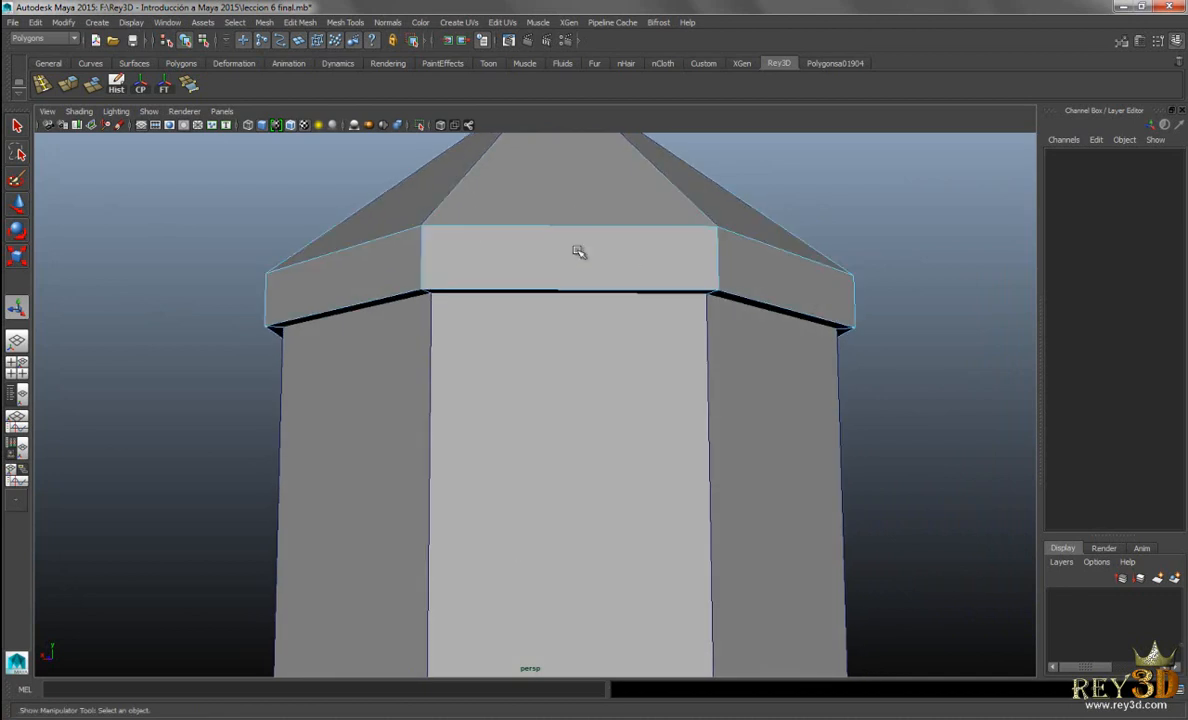
right_click_drag(578, 250, 578, 250)
left_click_drag(470, 247, 507, 305, "alt")
left_click(549, 298)
double_click(780, 309, "shift")
right_click_drag(889, 374, 580, 328, "alt")
left_click_drag(580, 328, 541, 315, "alt")
right_click_drag(541, 315, 620, 323, "alt")
left_click_drag(620, 323, 598, 255, "alt")
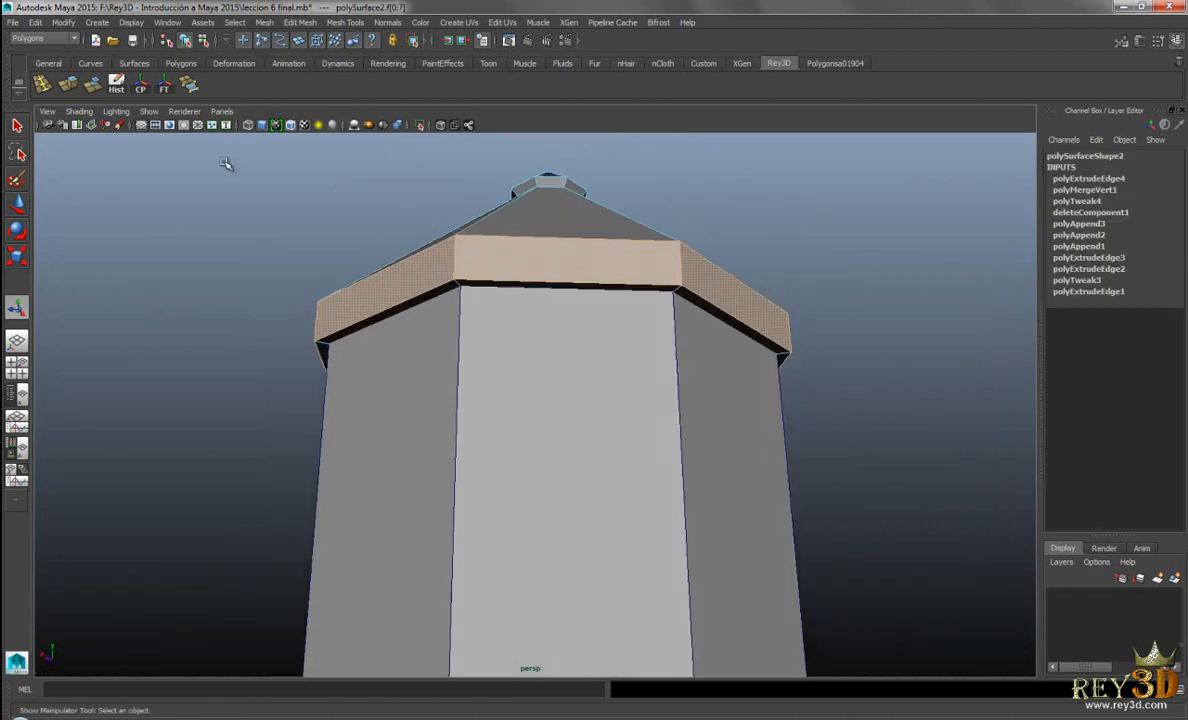
Scale the rim's ring of faces slightly inward so it sits closer to the tower, and return to object mode with nothing selected
left_click(17, 257)
left_click_drag(560, 300, 525, 337, "alt")
left_click_drag(554, 380, 541, 381)
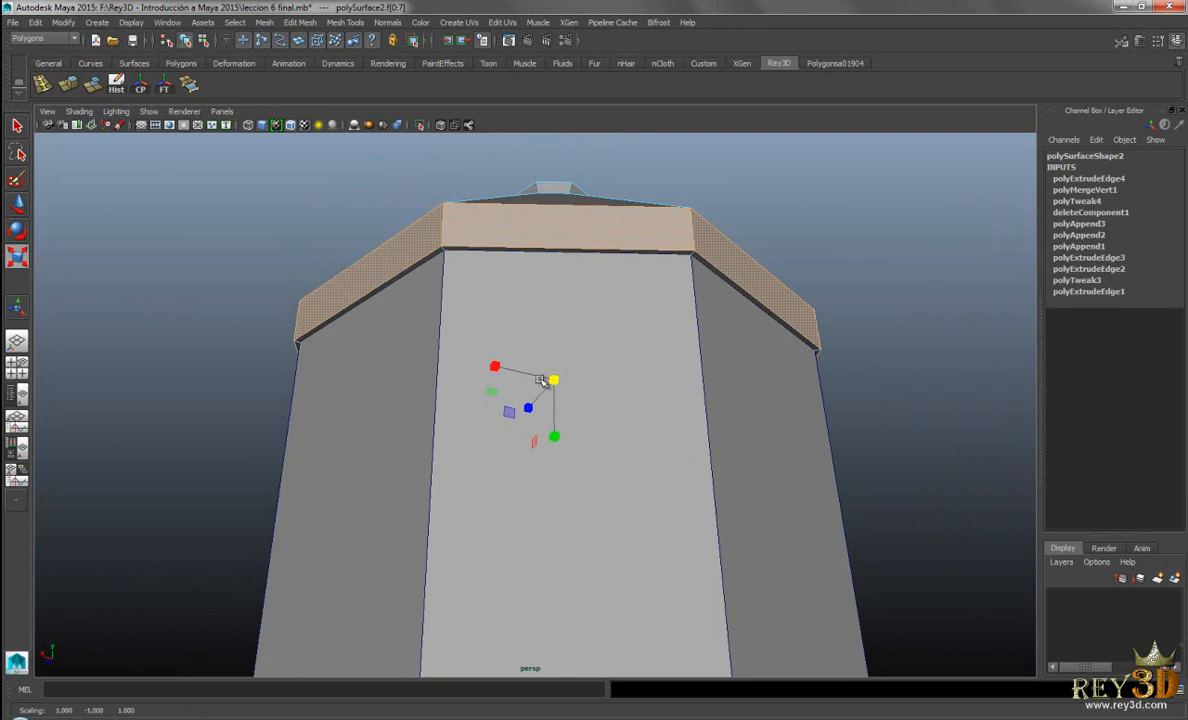
right_click_drag(541, 381, 663, 265, "alt")
left_click_drag(663, 265, 583, 310, "alt")
right_click(659, 273)
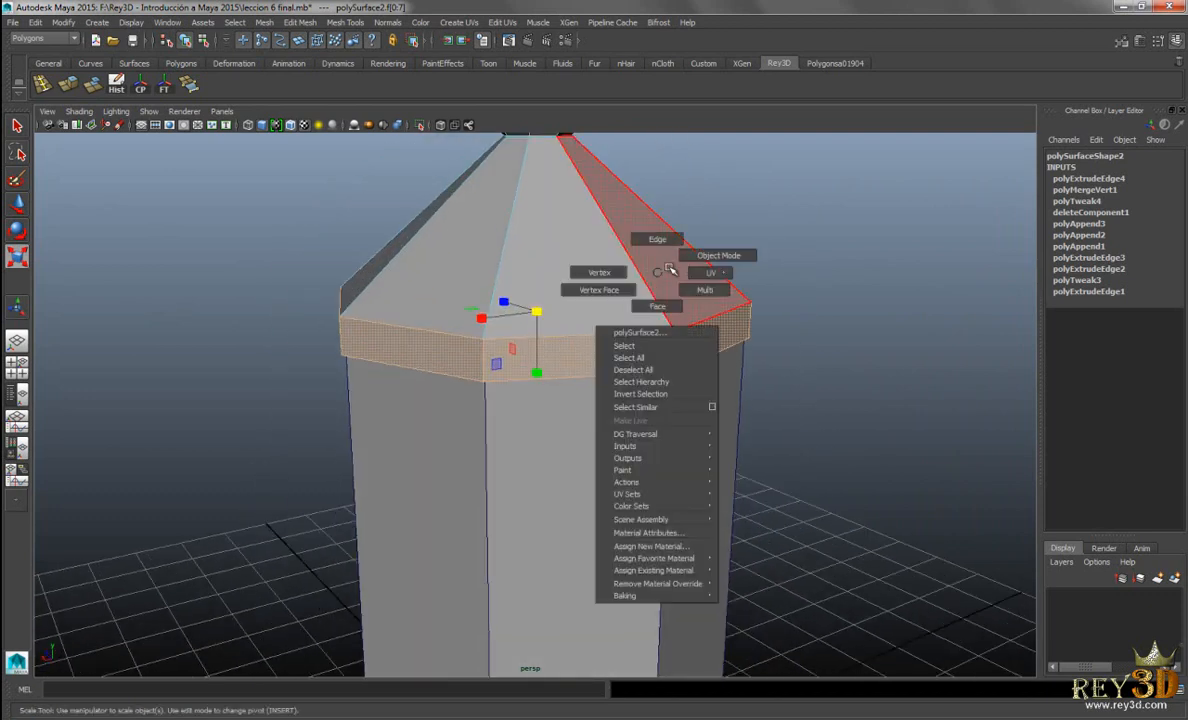
right_click_drag(657, 273, 718, 255)
left_click(812, 256)
Examine the whole tower with its roof and base, comparing its shape with the windmill reference photo
right_click_drag(766, 347, 586, 360, "alt")
middle_click_drag(687, 445, 687, 390, "alt")
left_click_drag(689, 380, 719, 397, "alt")
middle_click_drag(729, 389, 750, 368, "alt")
right_click_drag(750, 368, 766, 378, "alt")
middle_click_drag(762, 377, 761, 358, "alt")
left_click_drag(760, 358, 739, 341, "alt")
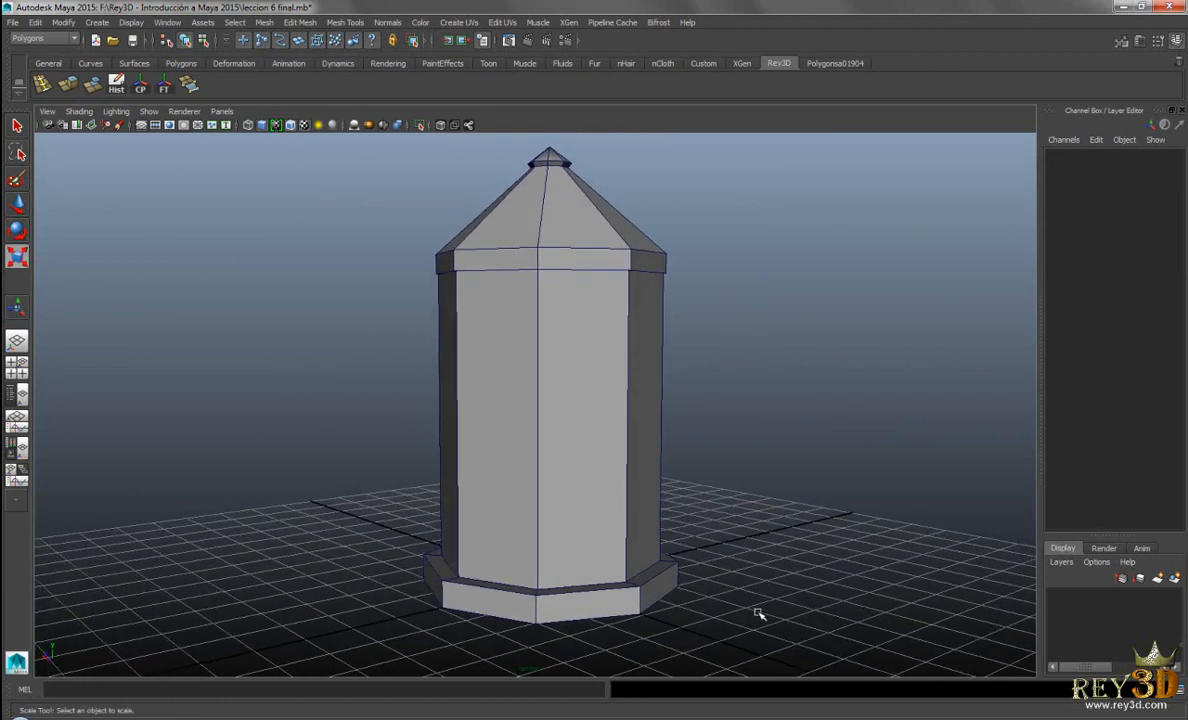
key("alt+Tab")
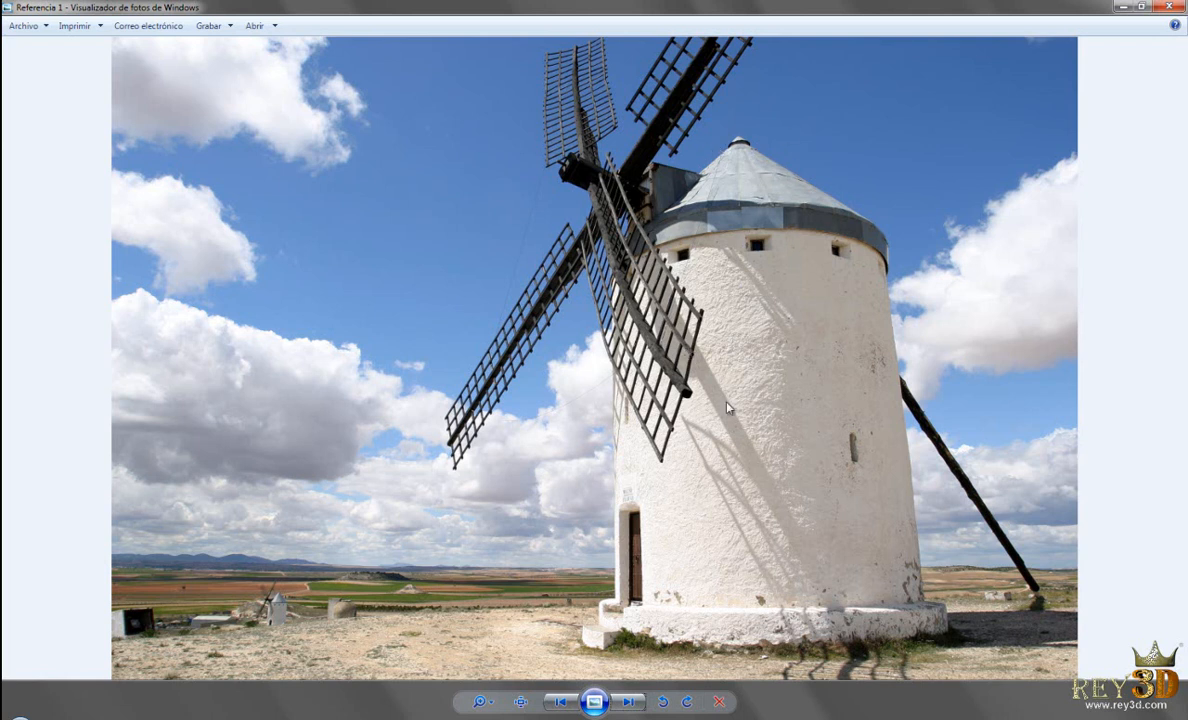
key("alt+Tab")
Preview the tower body smoothed, check its base against the reference photo, and return the body to unsmoothed display
left_click_drag(658, 395, 680, 368, "alt")
left_click(583, 374)
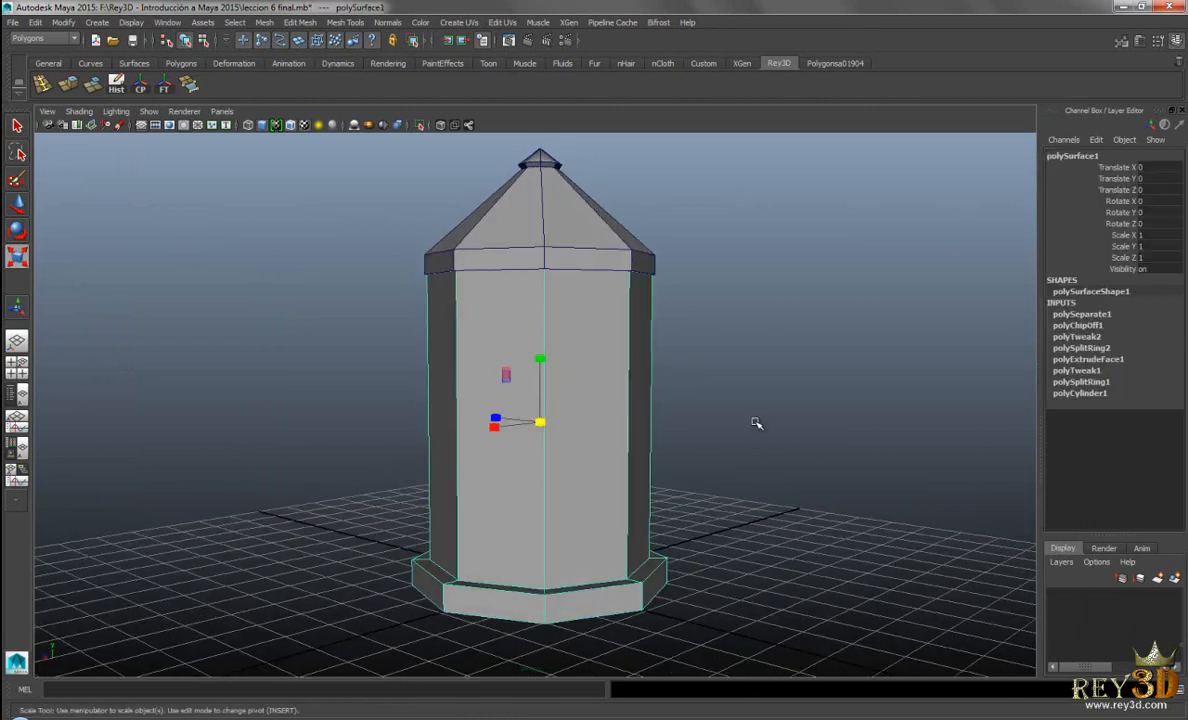
left_click_drag(756, 424, 738, 414, "alt")
key("3")
left_click_drag(719, 455, 796, 305, "alt")
left_click(670, 372)
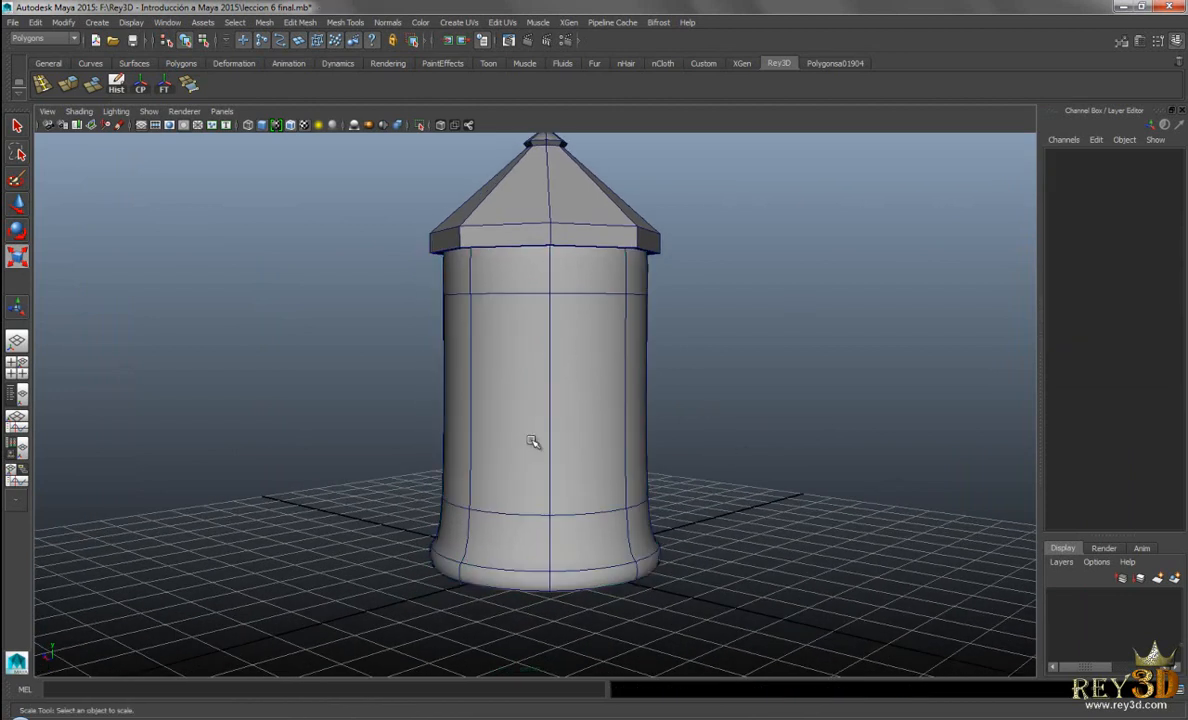
key("alt+Tab")
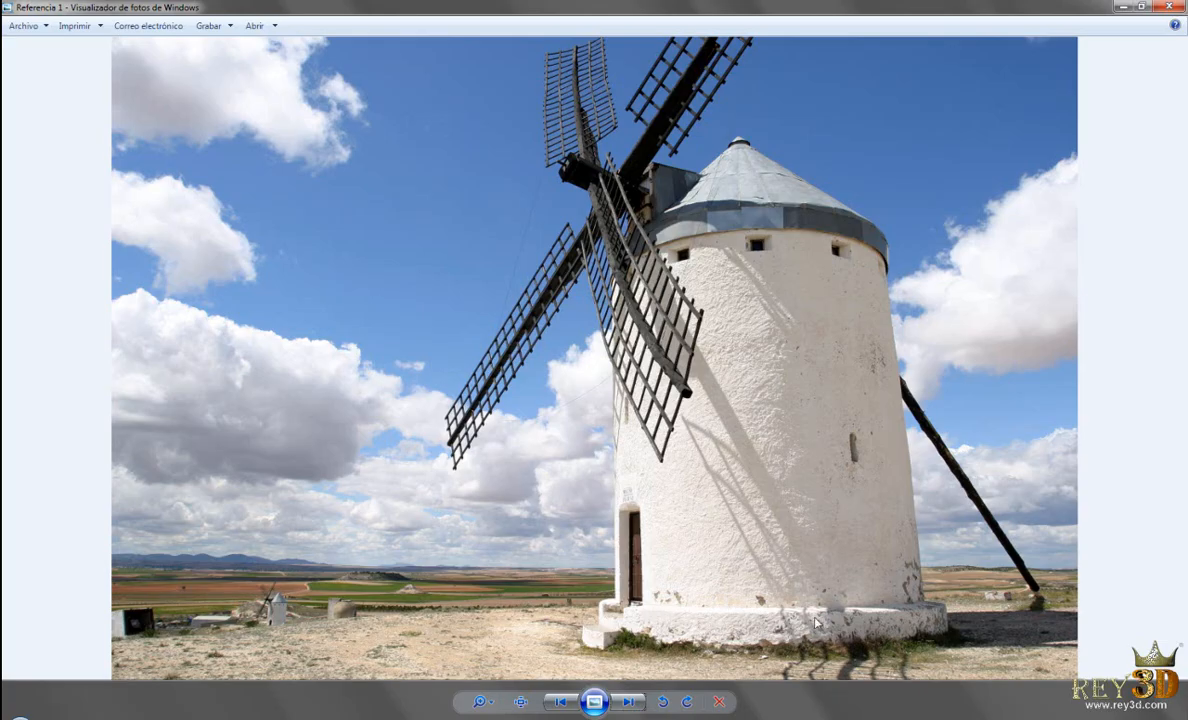
left_click(728, 717)
right_click_drag(630, 512, 705, 551, "alt")
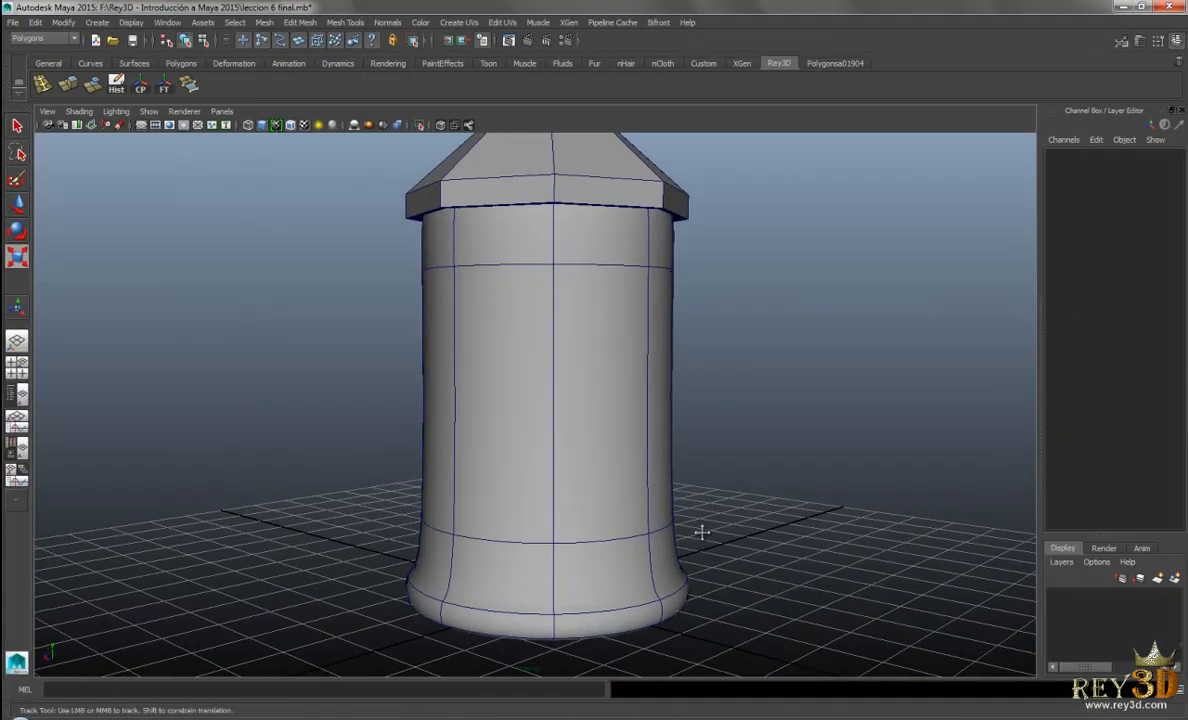
middle_click_drag(705, 551, 676, 420, "alt")
left_click(576, 345)
key("1")
Insert edge loops tight on both sides of the inner corner where the tower wall meets the base ledge
right_click_drag(576, 452, 650, 470, "alt")
middle_click_drag(652, 480, 655, 435, "alt")
right_click_drag(590, 424, 607, 422, "alt")
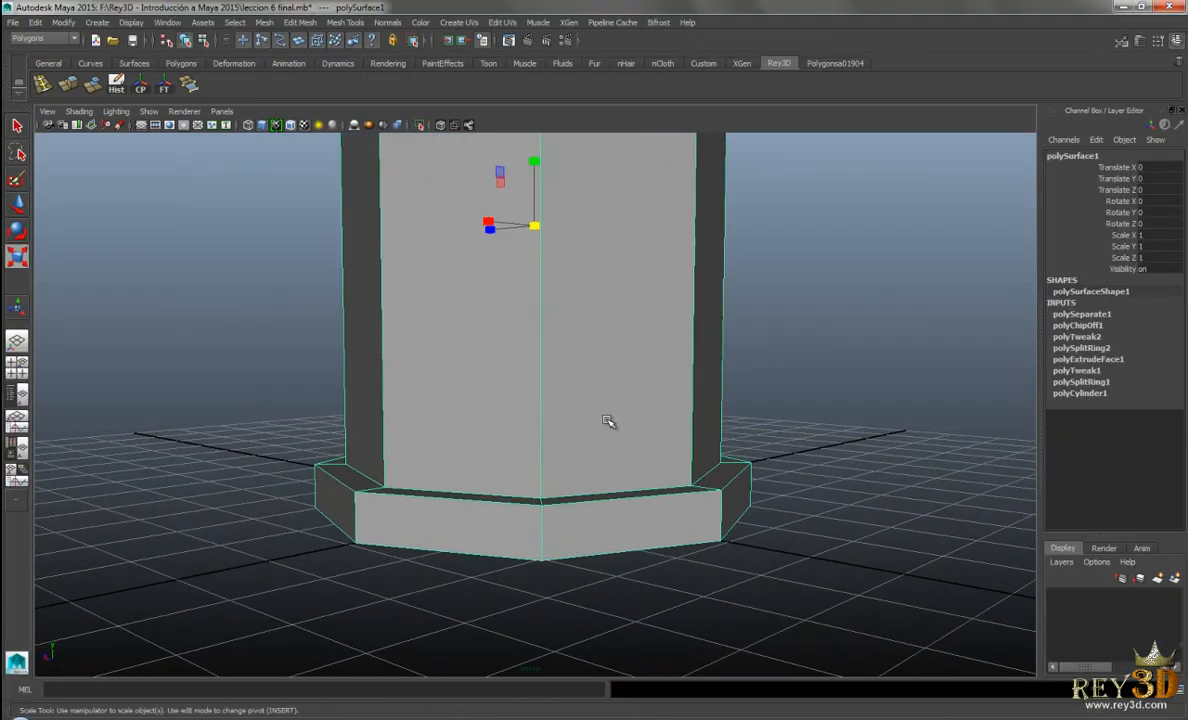
middle_click_drag(607, 422, 613, 387, "alt")
left_click(42, 85)
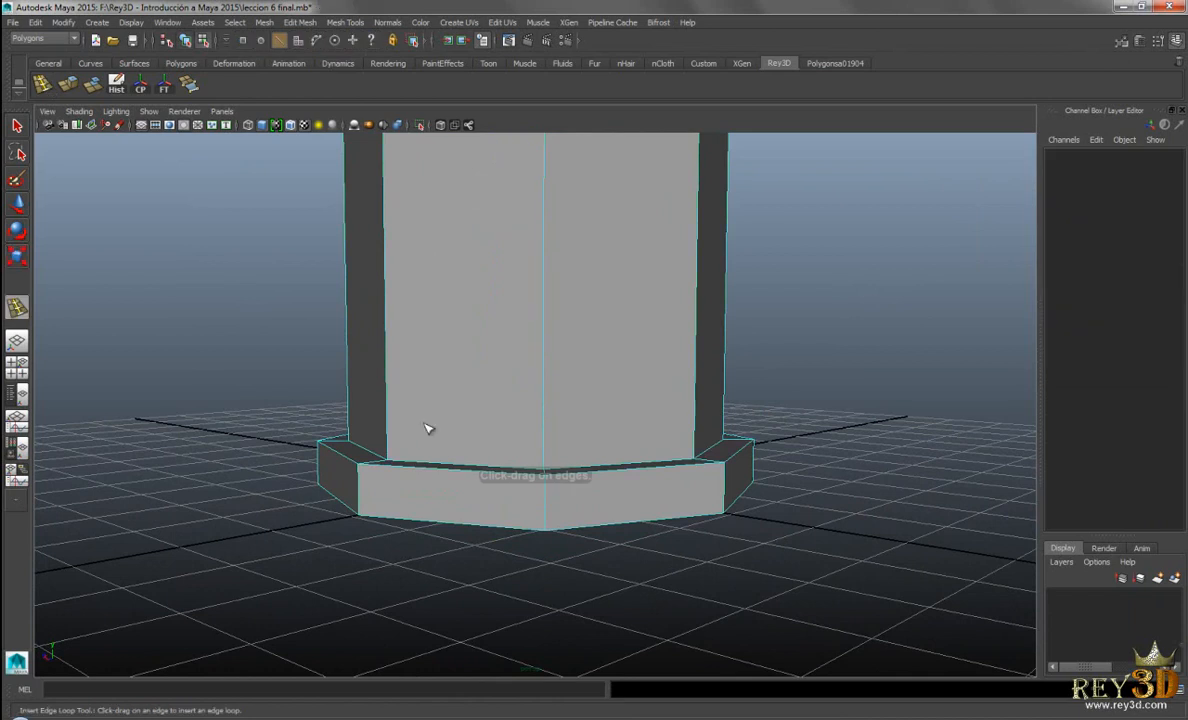
scroll(552, 450, "up", 4)
left_click_drag(565, 446, 562, 471, "alt")
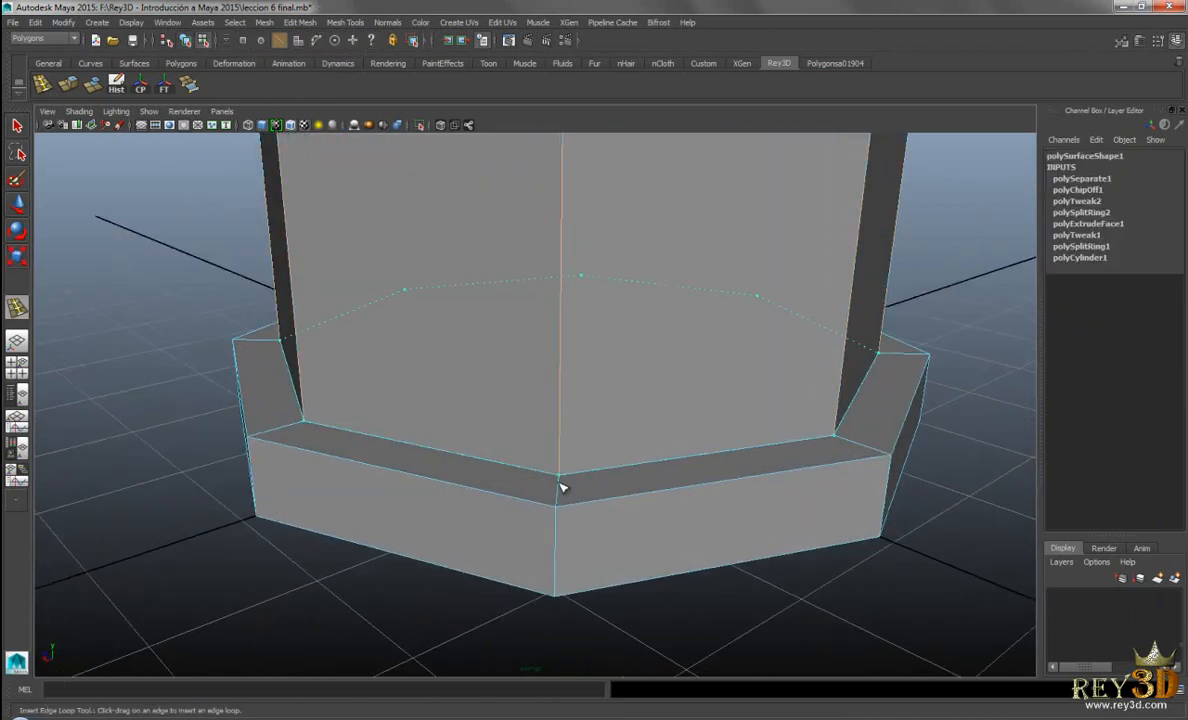
mouse_move(562, 477)
left_mouse_down()
mouse_move(552, 501)
mouse_move(562, 477)
mouse_move(507, 483)
mouse_move(533, 496)
mouse_move(543, 481)
left_mouse_up()
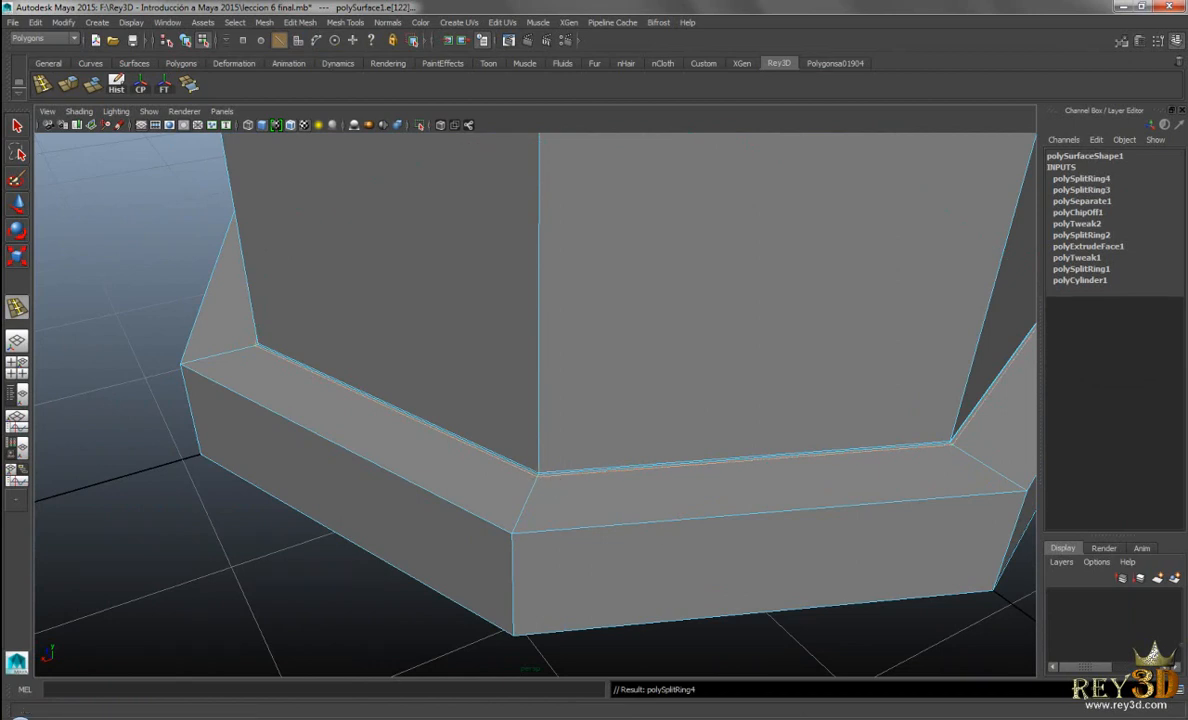
Examine the base ledge and its corner with the wall up close in the Referencia 1 photo, comparing them with the model
left_click(744, 716)
scroll(892, 612, "up", 6)
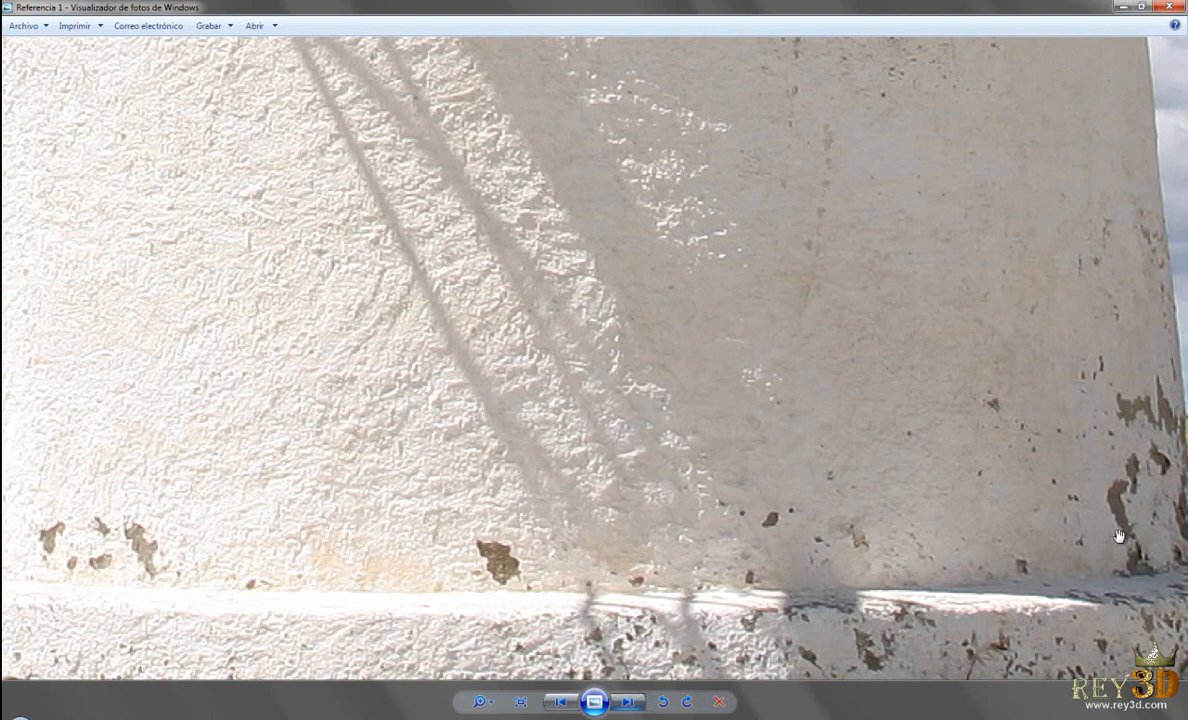
scroll(1038, 504, "down", 6)
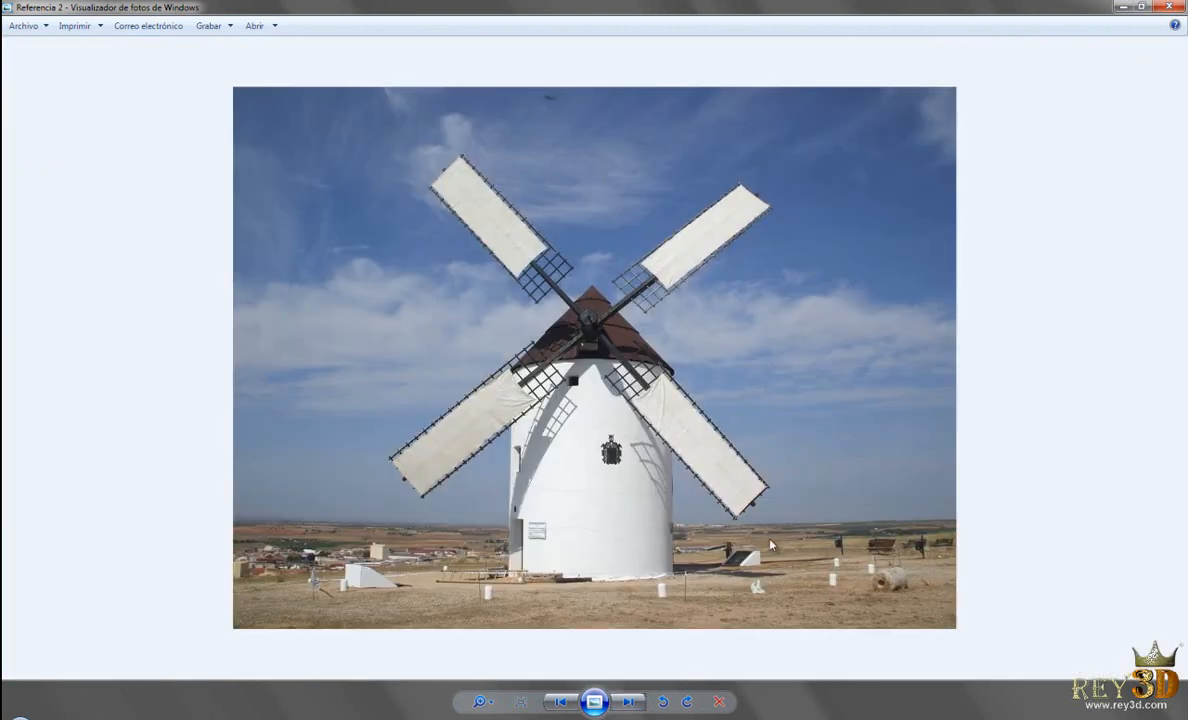
key("Left")
scroll(1053, 565, "up", 5)
left_click_drag(1053, 565, 868, 412)
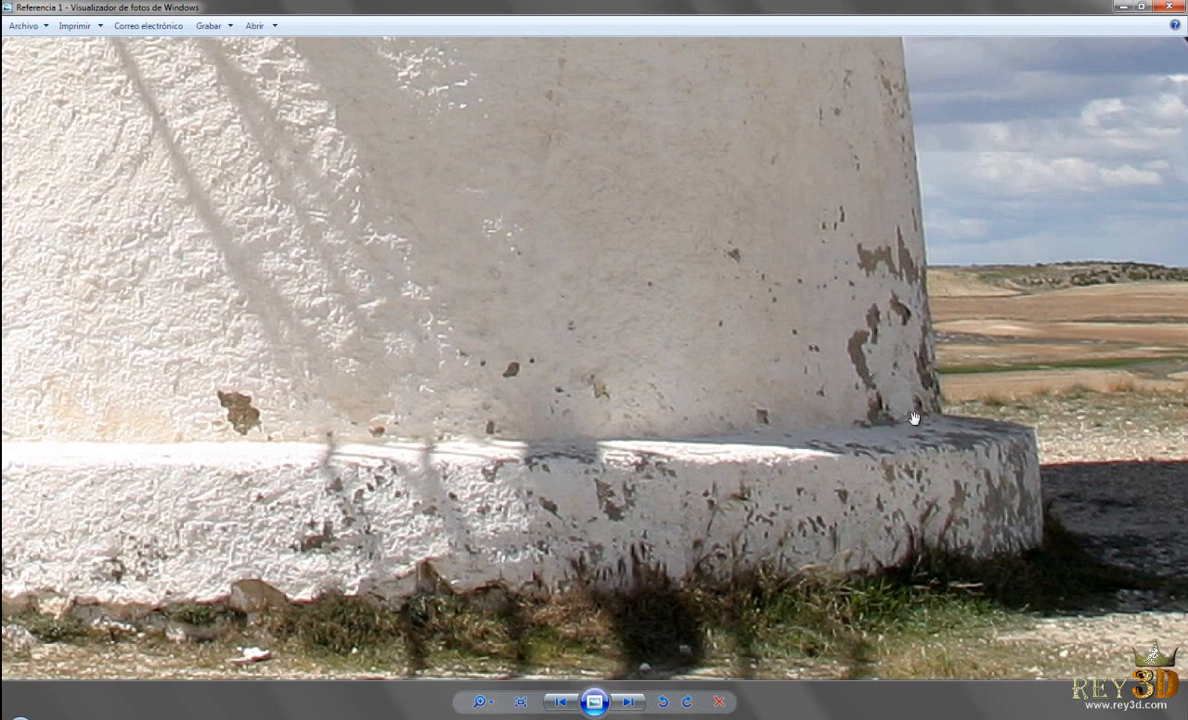
scroll(680, 455, "down", 5)
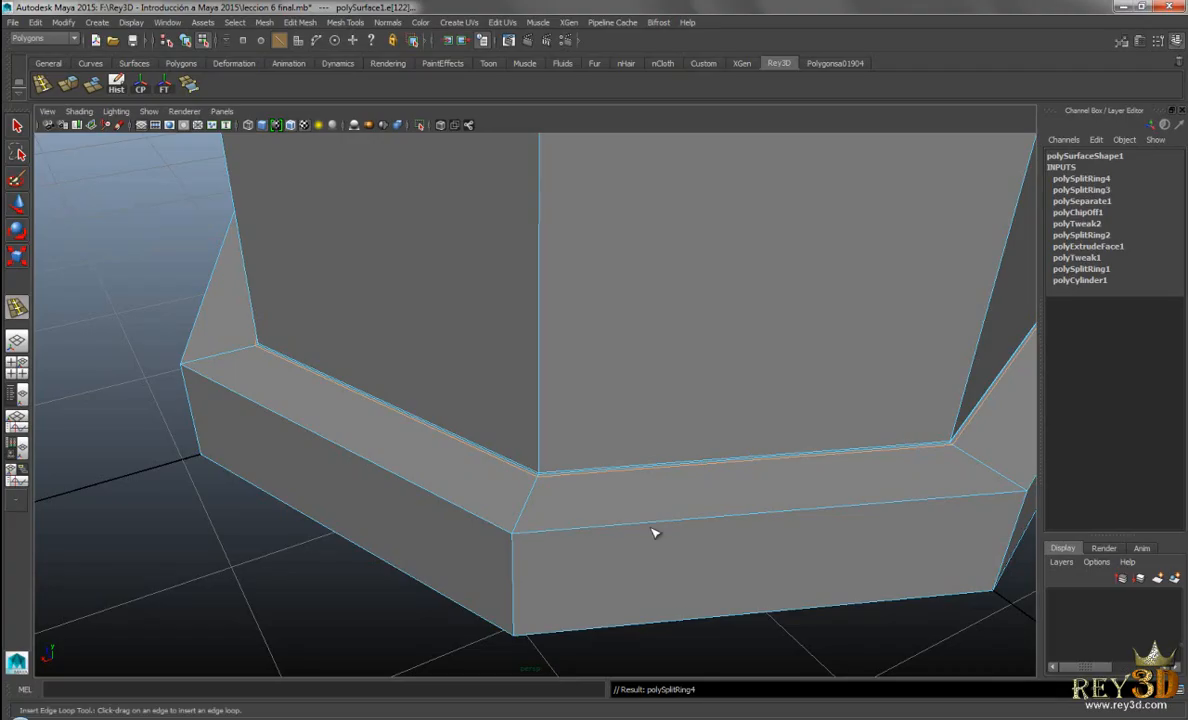
scroll(618, 464, "up", 1)
left_click_drag(618, 464, 634, 445, "alt")
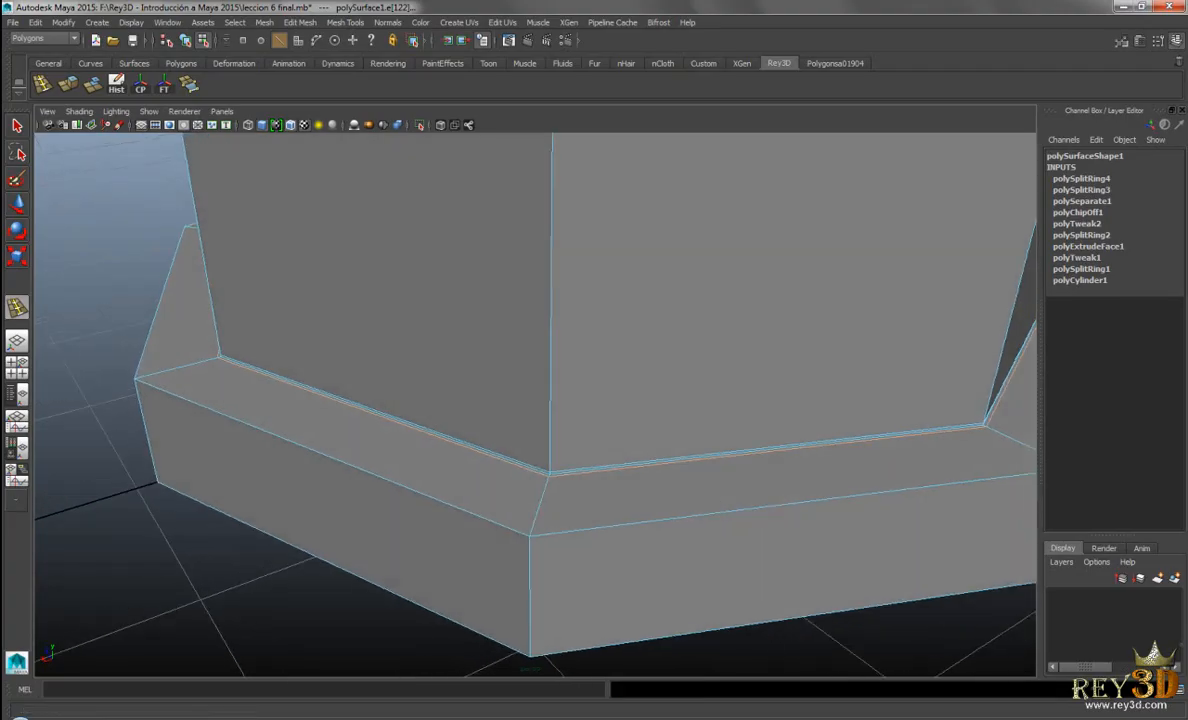
key("alt+Tab")
scroll(922, 607, "up", 3)
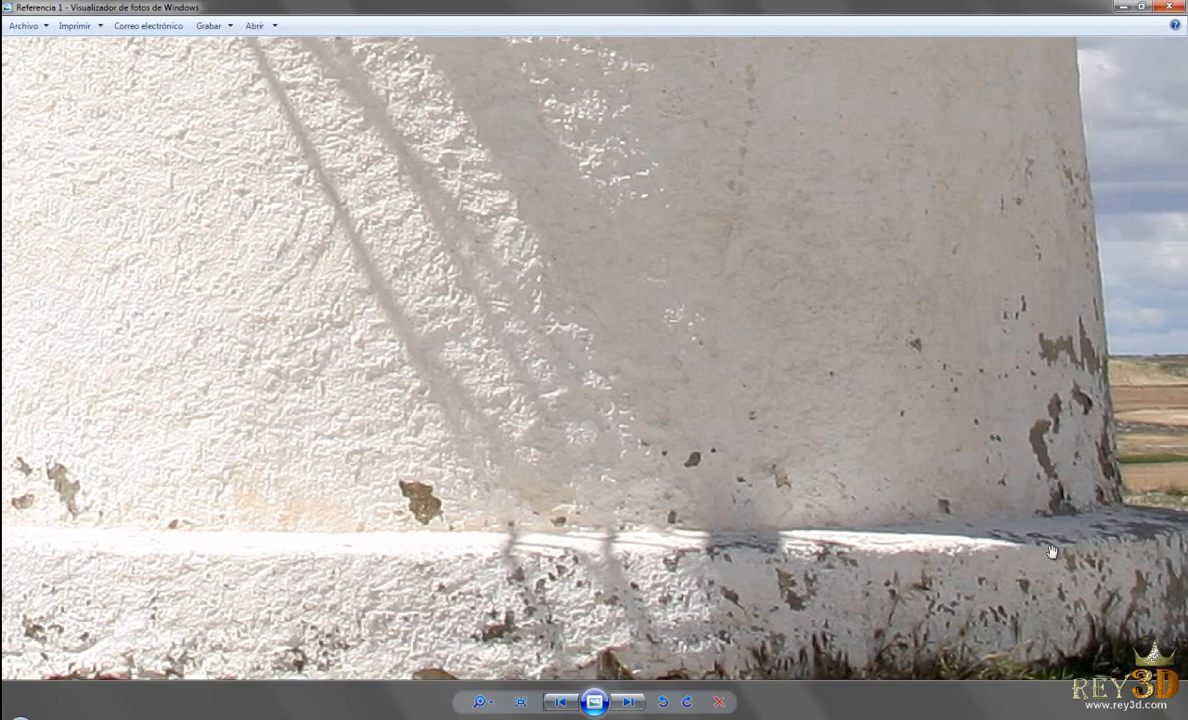
key("alt+Tab")
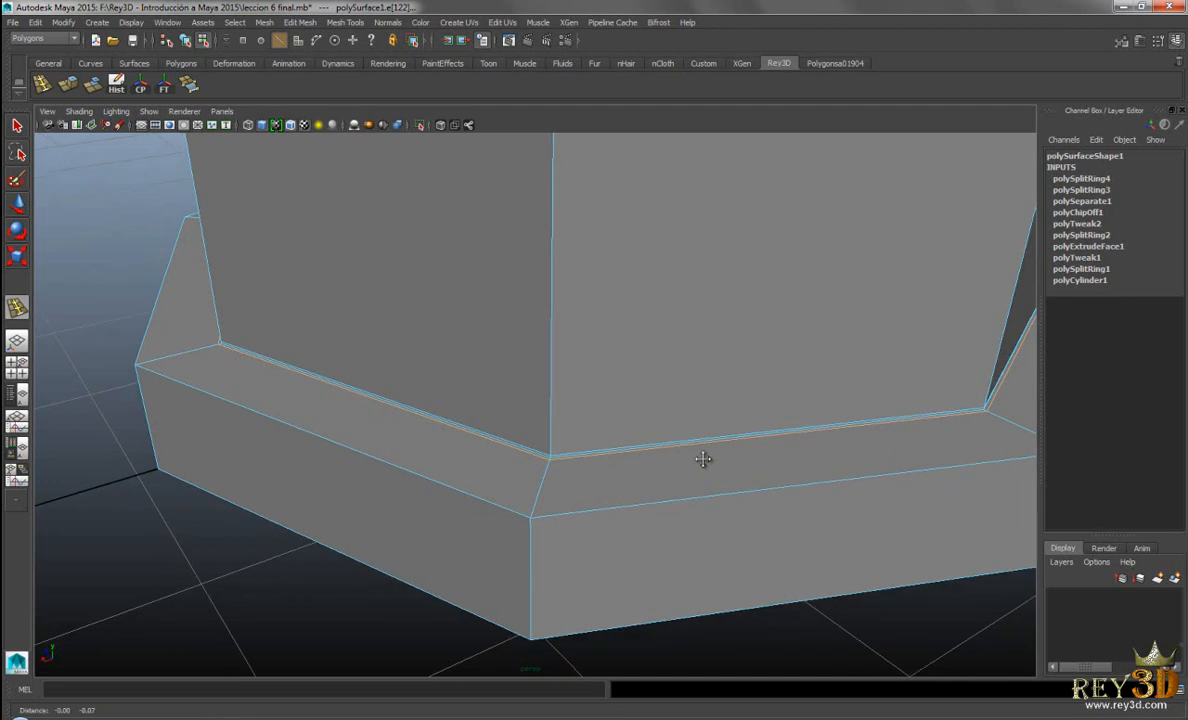
Insert an edge loop on the top of the base ledge, close to its outer edge
left_click_drag(705, 475, 554, 446, "alt")
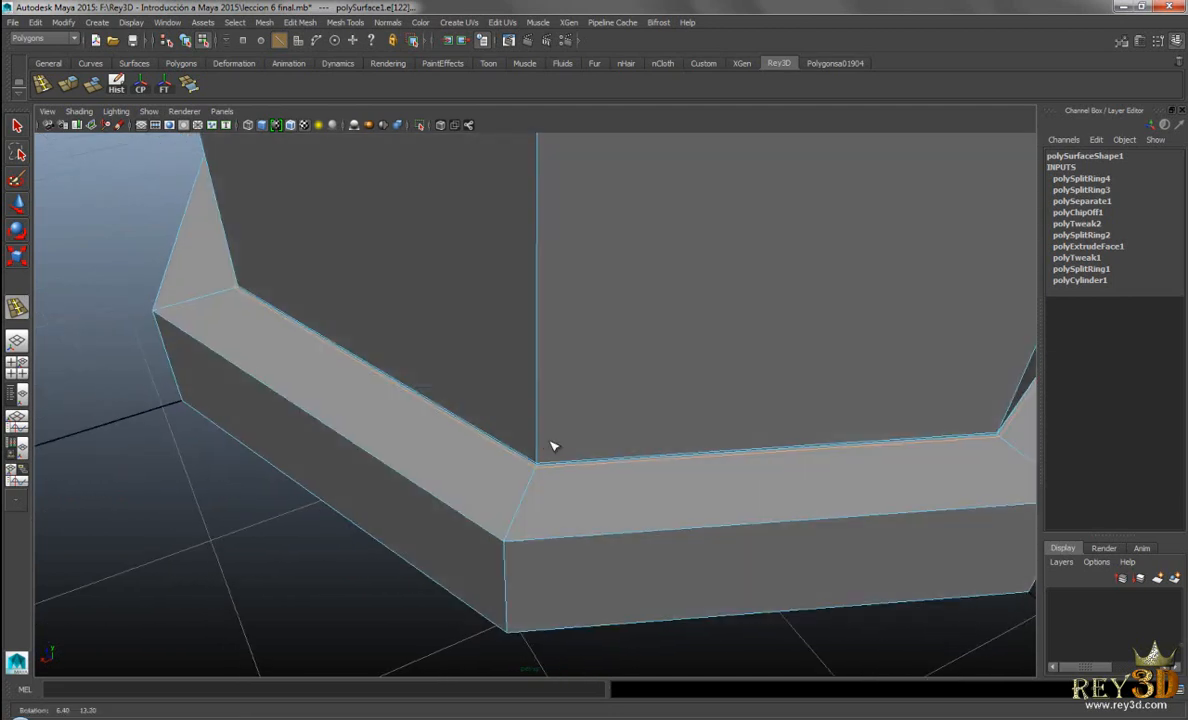
left_click(508, 543)
left_click_drag(504, 548, 555, 428, "alt")
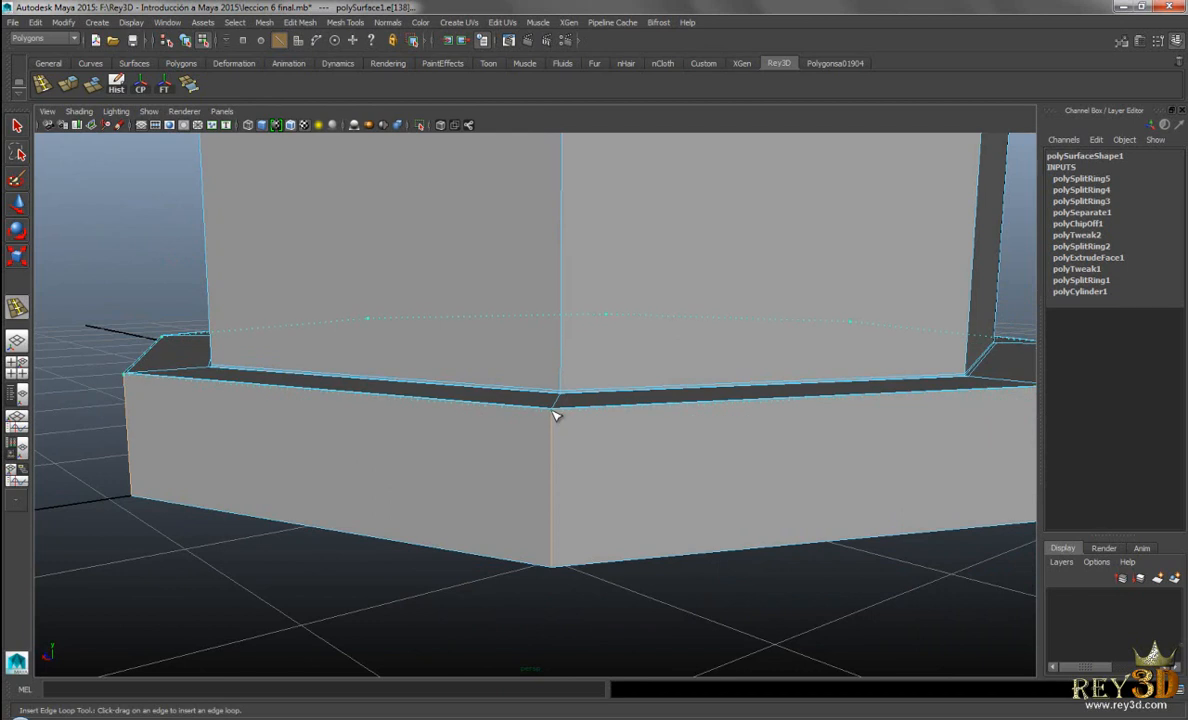
Insert an edge loop around the outer side of the base ledge, just below its upper edge
left_click(555, 418)
left_click_drag(642, 430, 553, 486, "alt")
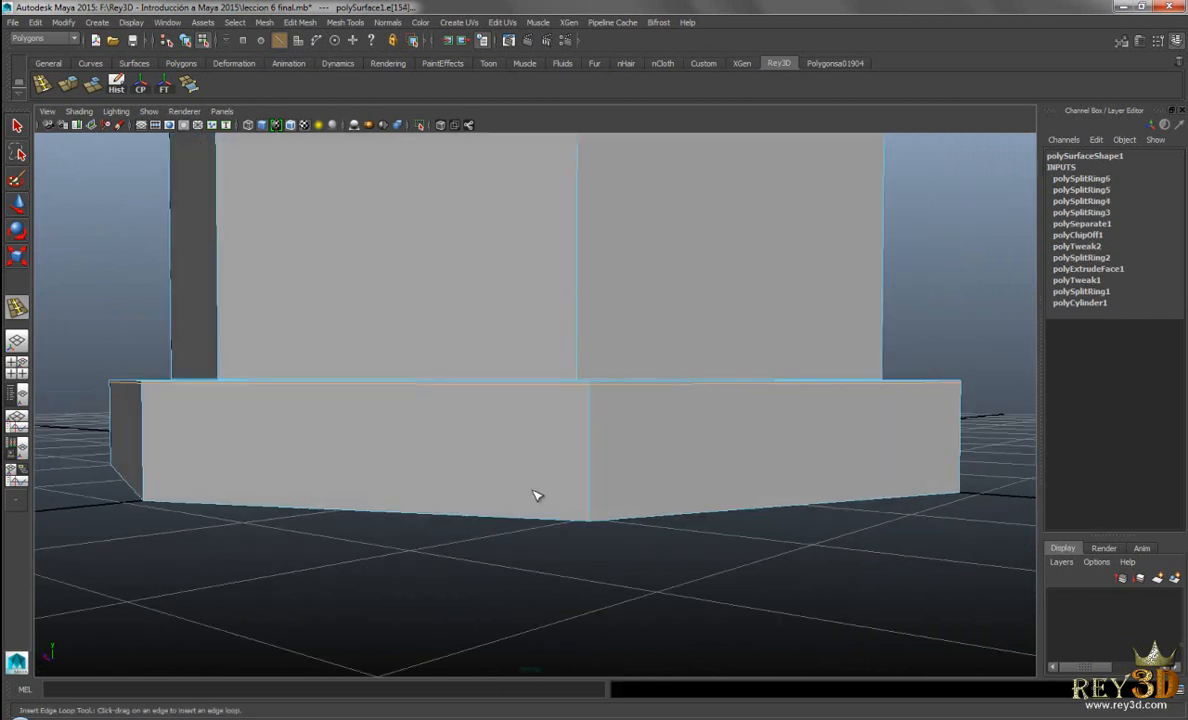
left_click_drag(659, 498, 607, 398, "alt")
scroll(672, 511, "up", 2)
left_click_drag(566, 276, 541, 445, "alt")
left_click_drag(609, 536, 740, 660, "alt")
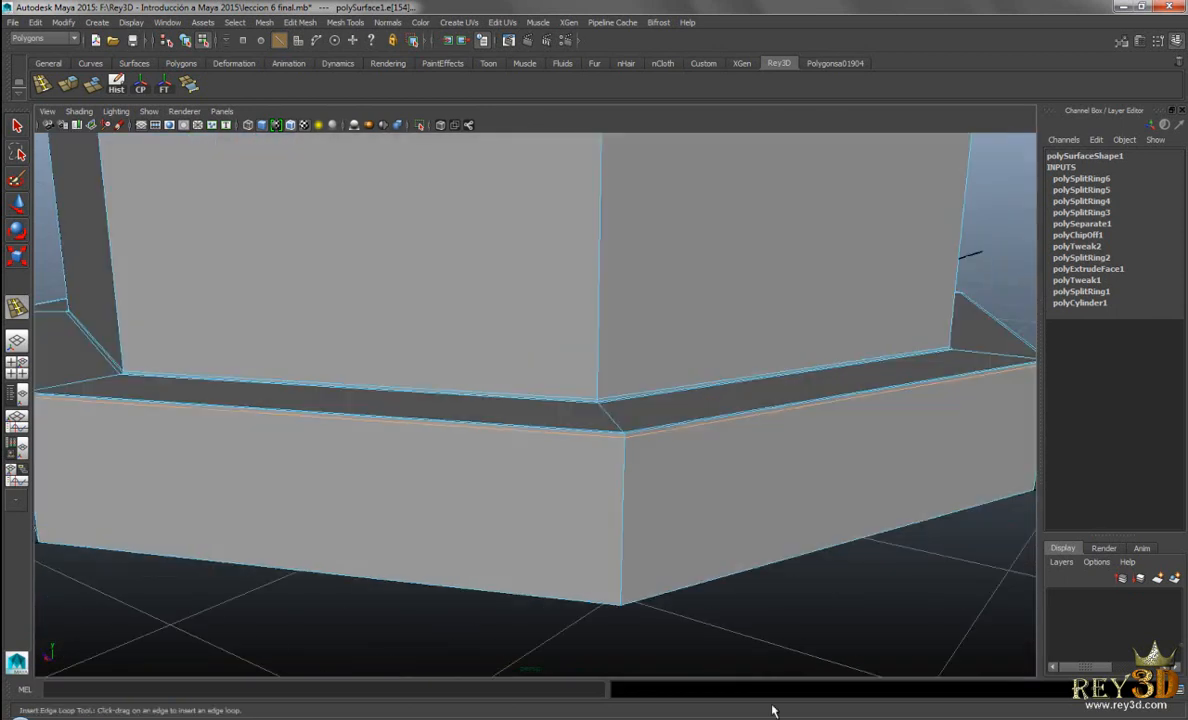
Check the ledge's foot in the Referencia 1 photo and insert an edge loop on the ledge's side, close to its bottom edge
left_click(785, 716)
left_click_drag(1013, 505, 877, 347)
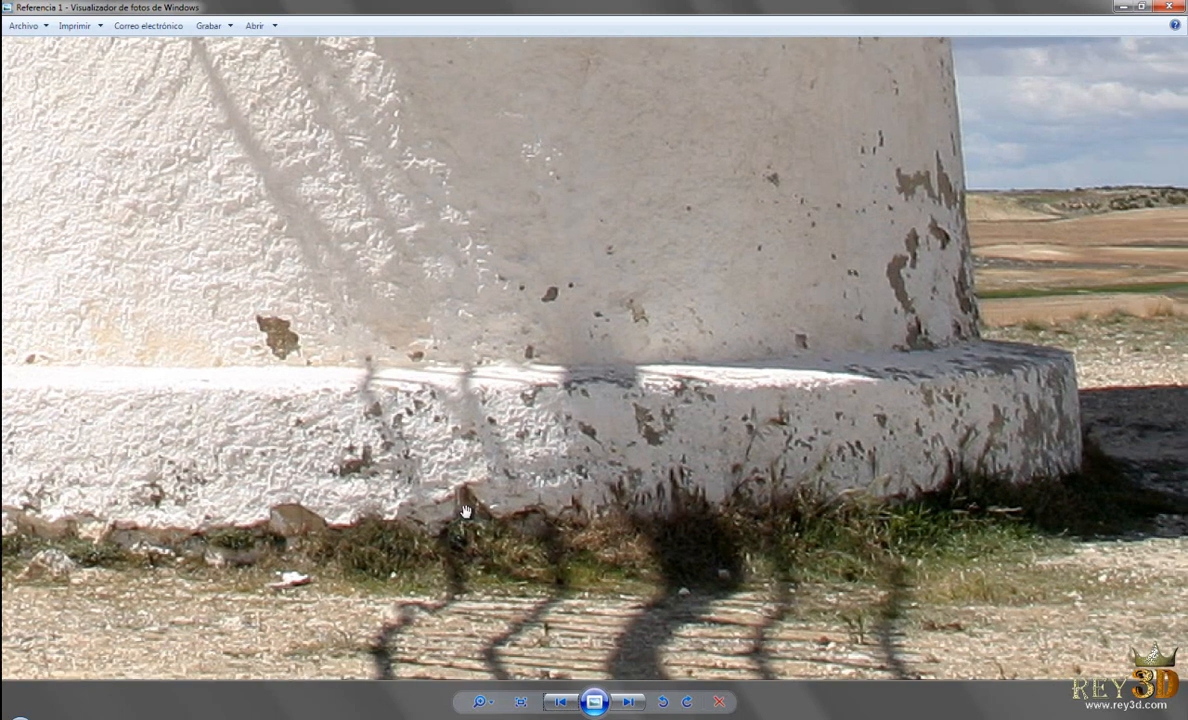
left_click(673, 716)
middle_click_drag(624, 485, 631, 451, "alt")
left_click_drag(635, 385, 618, 356, "alt")
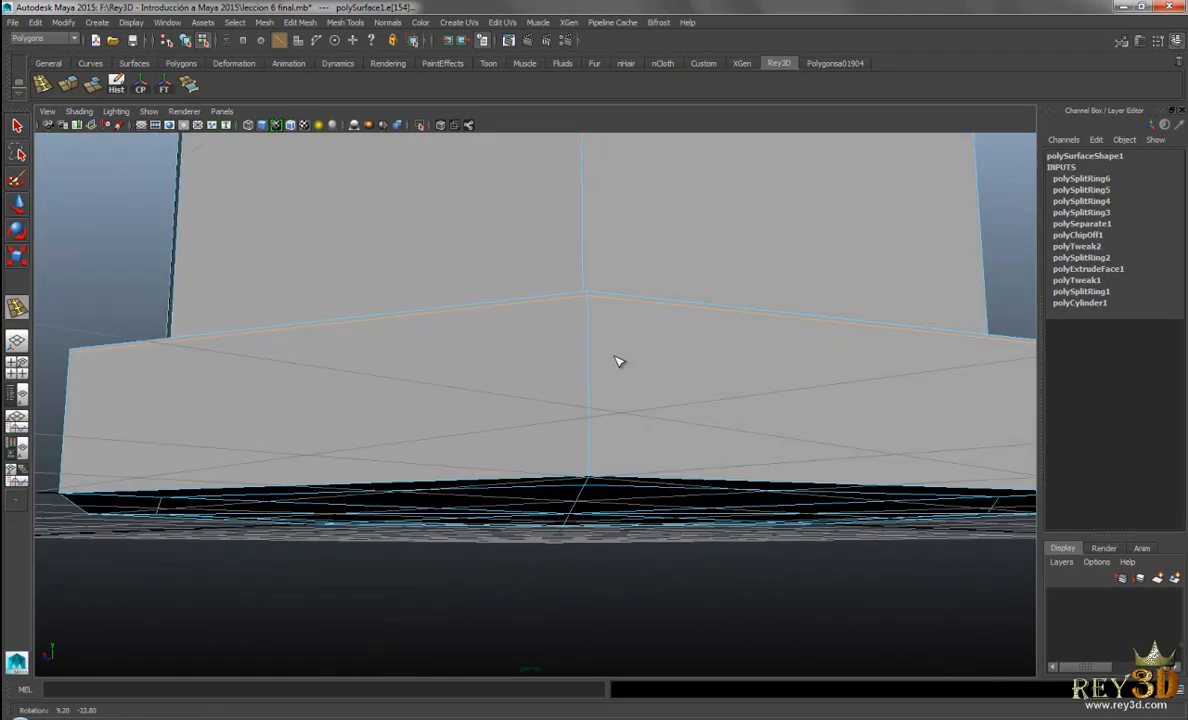
scroll(601, 414, "up", 1)
left_click_drag(603, 417, 531, 507, "alt")
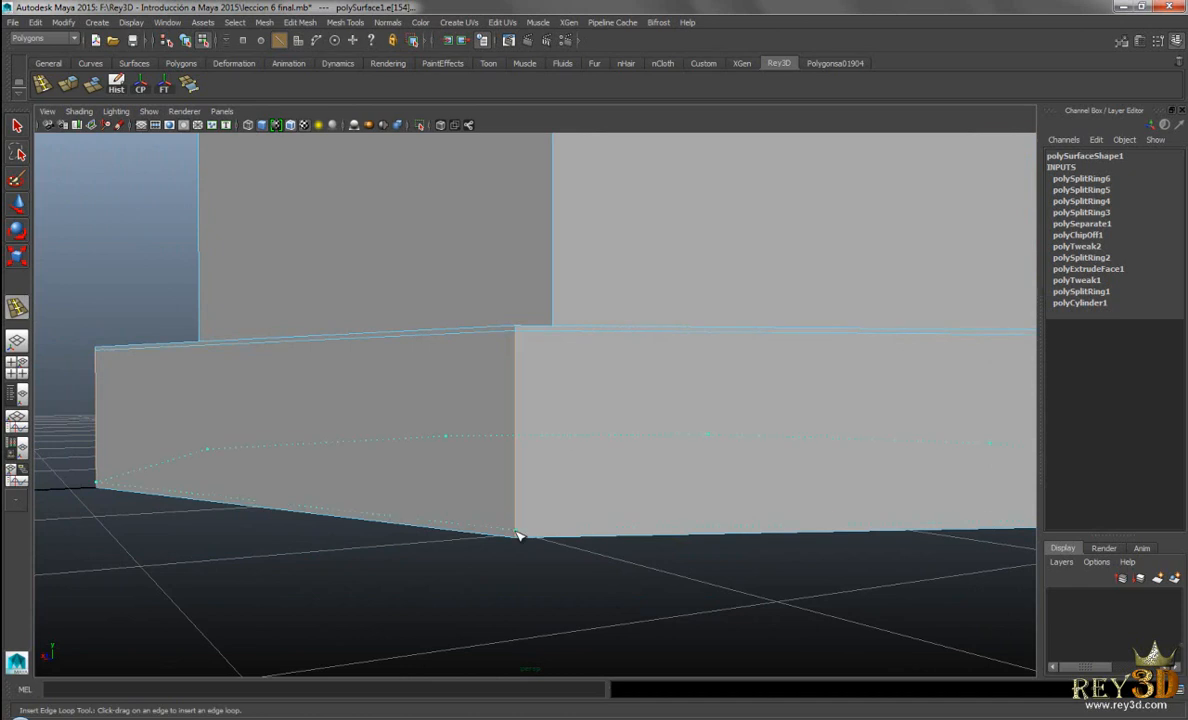
left_click(518, 536)
Insert an edge loop on the underside of the tower base, tight to its outer edge
left_click_drag(546, 551, 599, 451, "alt")
right_click_drag(599, 451, 378, 392, "alt")
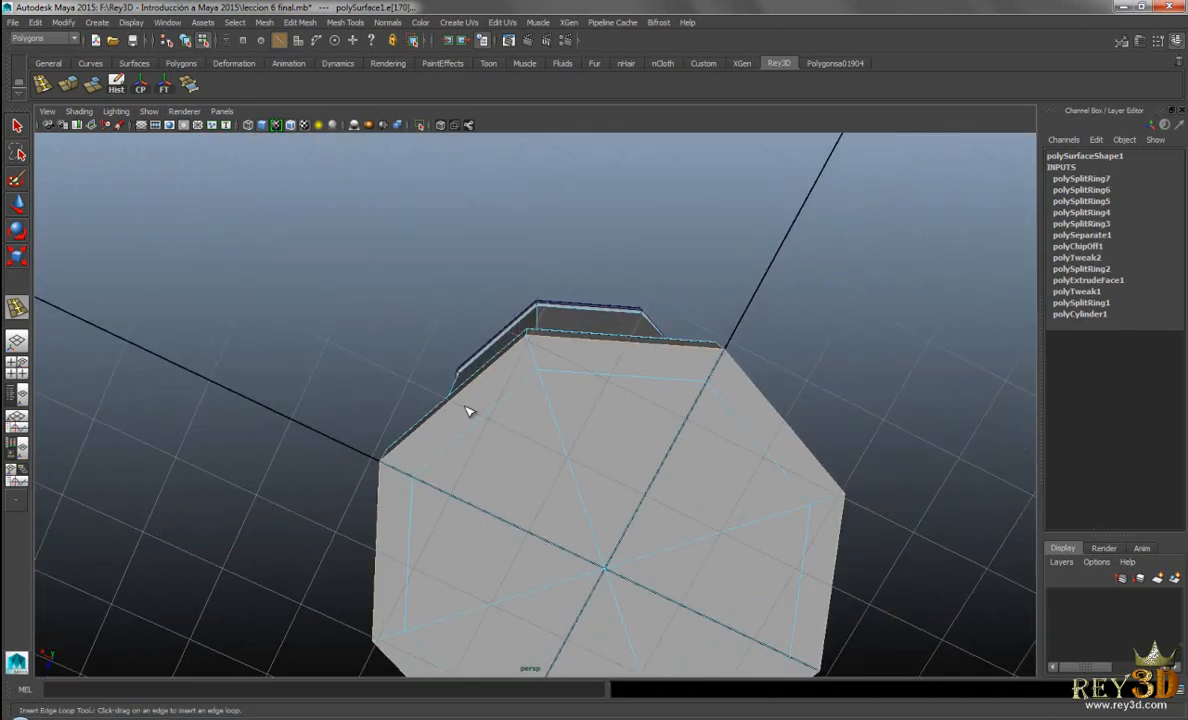
left_click_drag(467, 405, 480, 411, "alt")
right_click_drag(480, 411, 556, 436, "alt")
middle_click_drag(556, 436, 563, 468, "alt")
right_click_drag(563, 468, 576, 359, "alt")
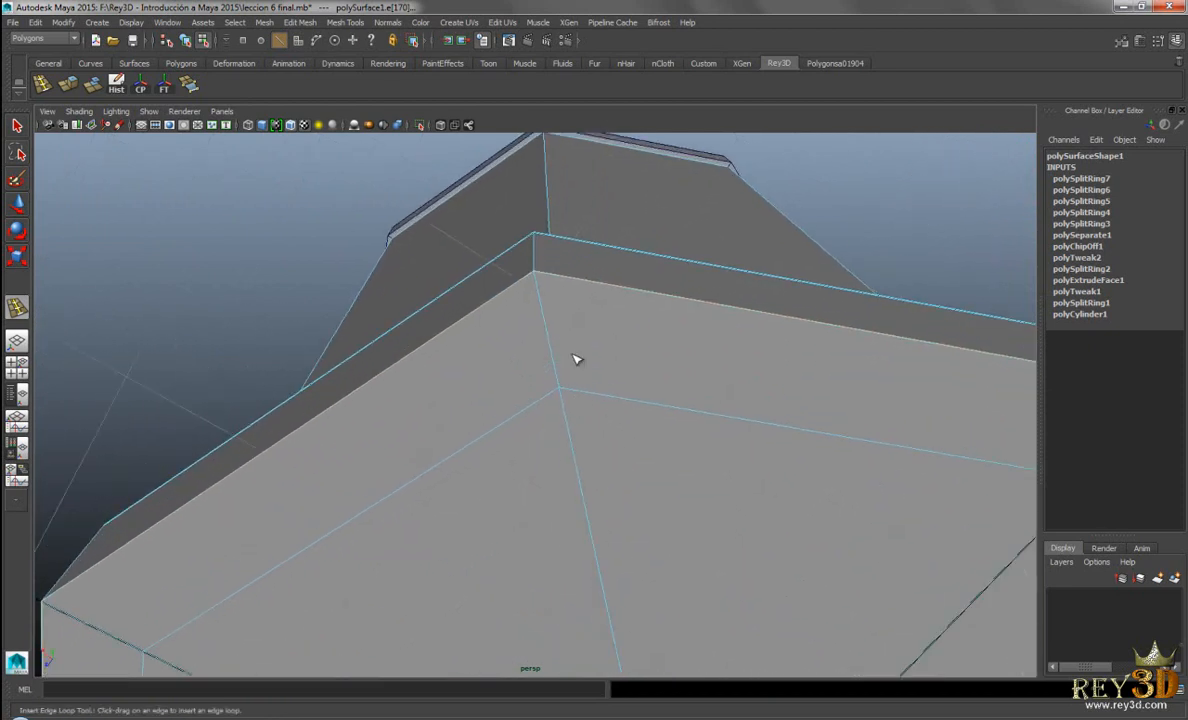
left_click(537, 280)
left_click_drag(658, 300, 676, 369, "alt")
right_click_drag(676, 369, 560, 342, "alt")
left_click_drag(560, 342, 637, 305, "alt")
right_click_drag(637, 305, 590, 350, "alt")
left_click_drag(590, 350, 613, 289, "alt")
middle_click_drag(615, 316, 660, 443, "alt")
right_click_drag(660, 443, 560, 390, "alt")
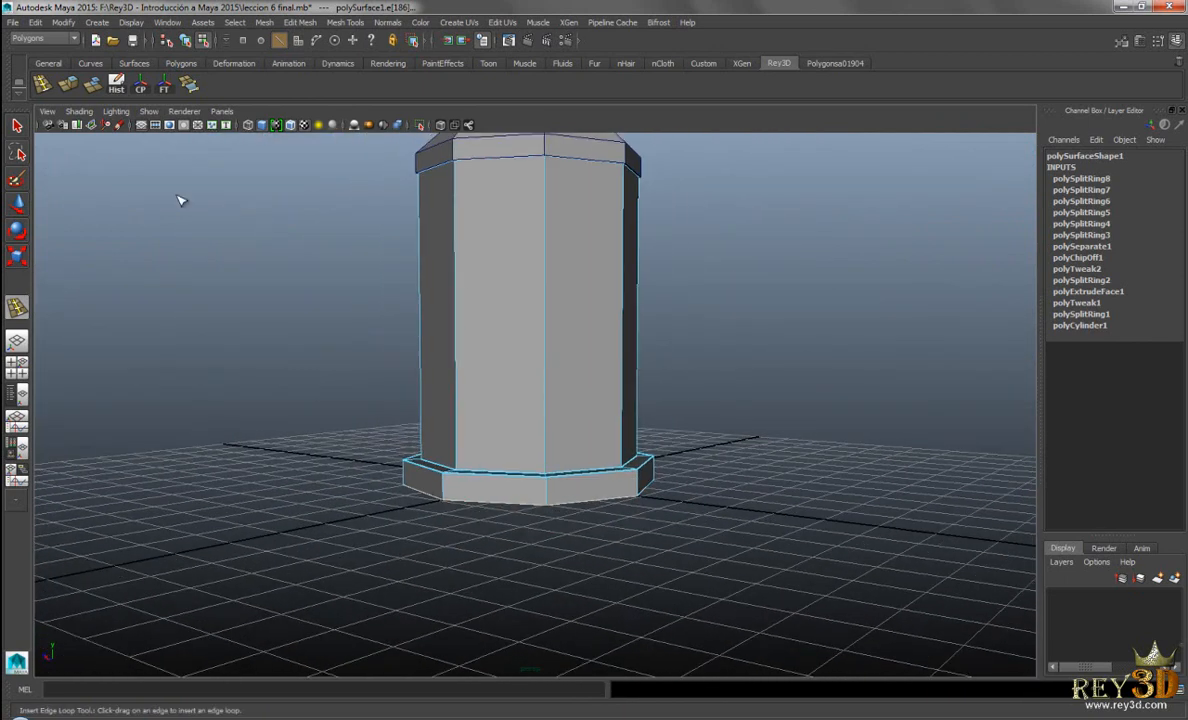
Return to object selection with the Move tool, select the tower body and display it smoothed
left_click(21, 202)
middle_click_drag(563, 235, 565, 297, "alt")
right_click_drag(557, 325, 593, 306)
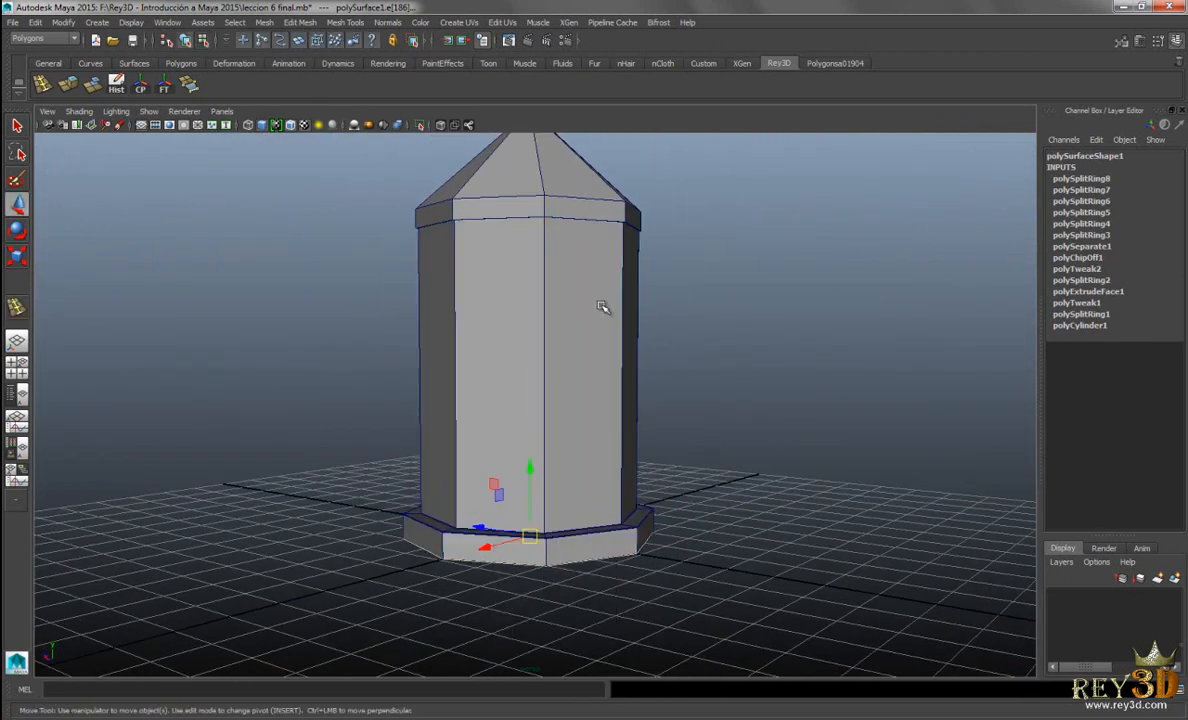
left_click(610, 332)
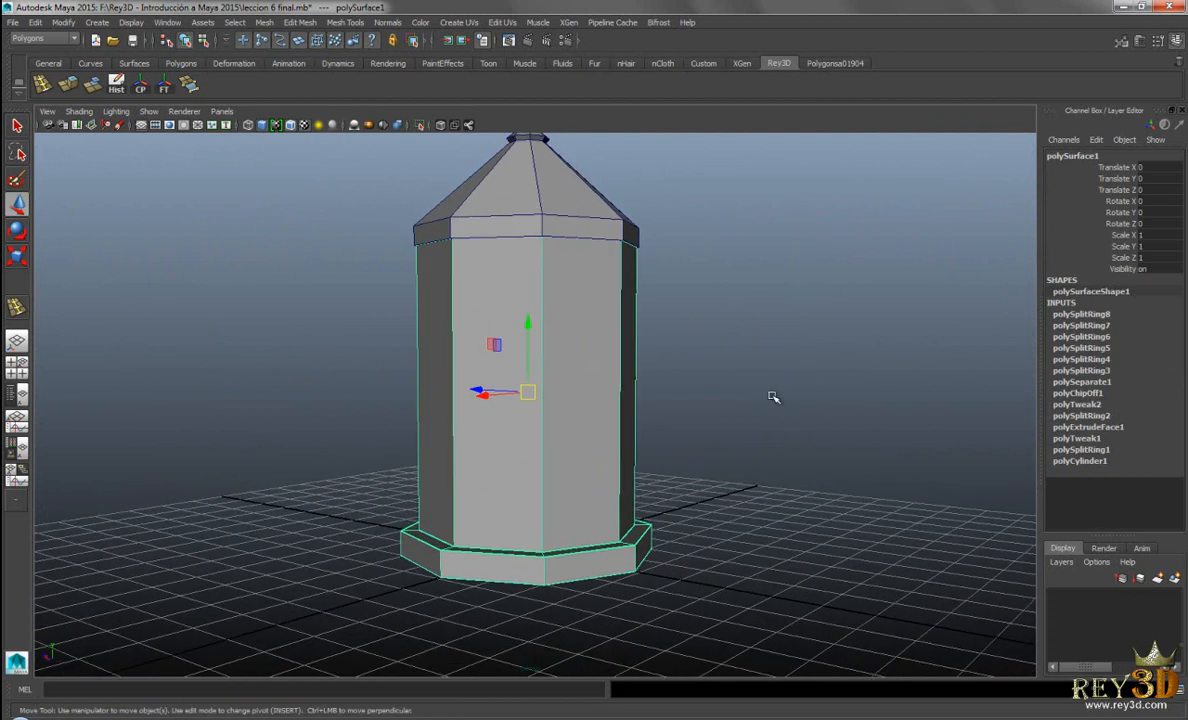
key("3")
left_click(709, 371)
middle_click_drag(668, 450, 661, 384, "alt")
right_click_drag(661, 384, 694, 410, "alt")
left_click_drag(694, 410, 692, 376, "alt")
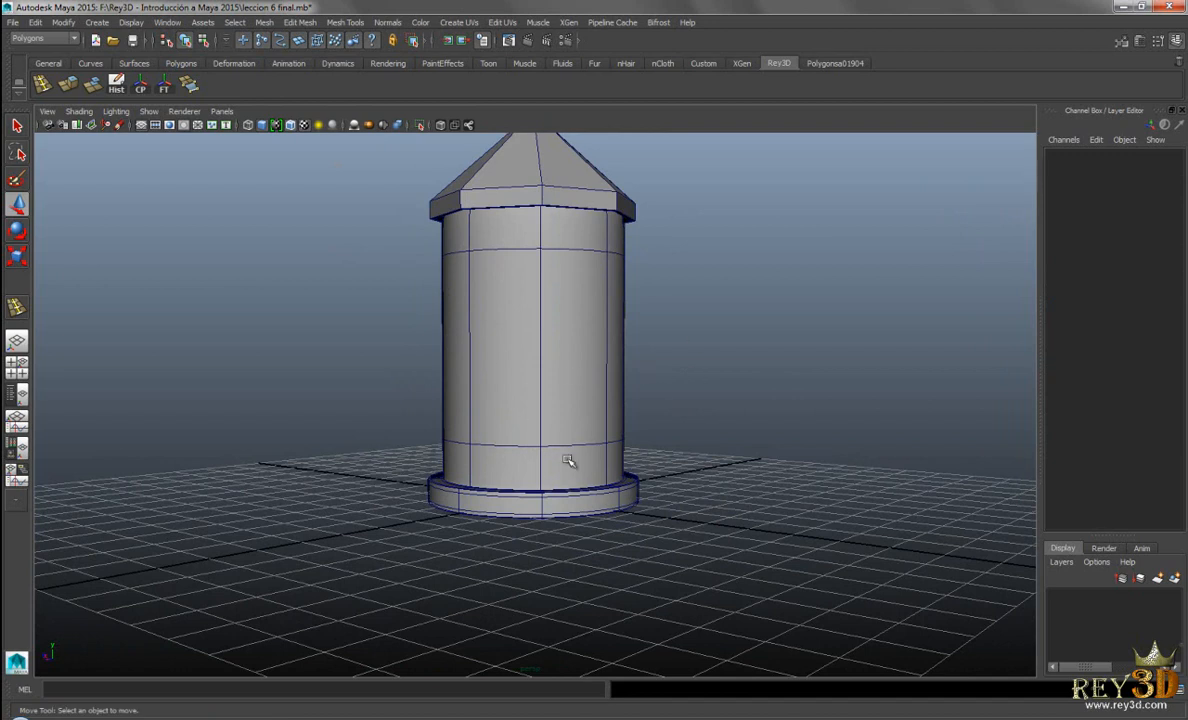
scroll(465, 225, "up", 3)
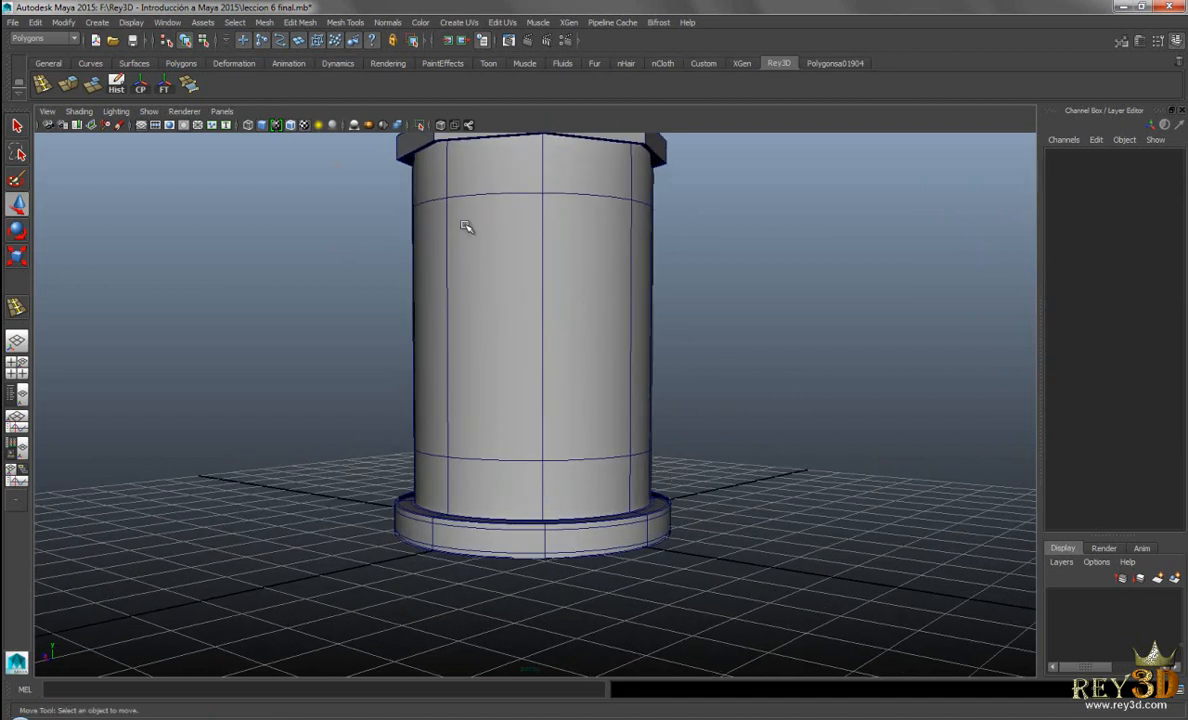
Turn off the wireframe overlay on shaded objects and inspect the smoothed base ledge up close
left_click(290, 128)
left_click_drag(652, 408, 605, 424, "alt")
right_click_drag(605, 424, 793, 477, "alt")
mouse_move(793, 477)
left_mouse_down("alt")
mouse_move(783, 376)
mouse_move(745, 424)
mouse_move(697, 442)
left_mouse_up("alt")
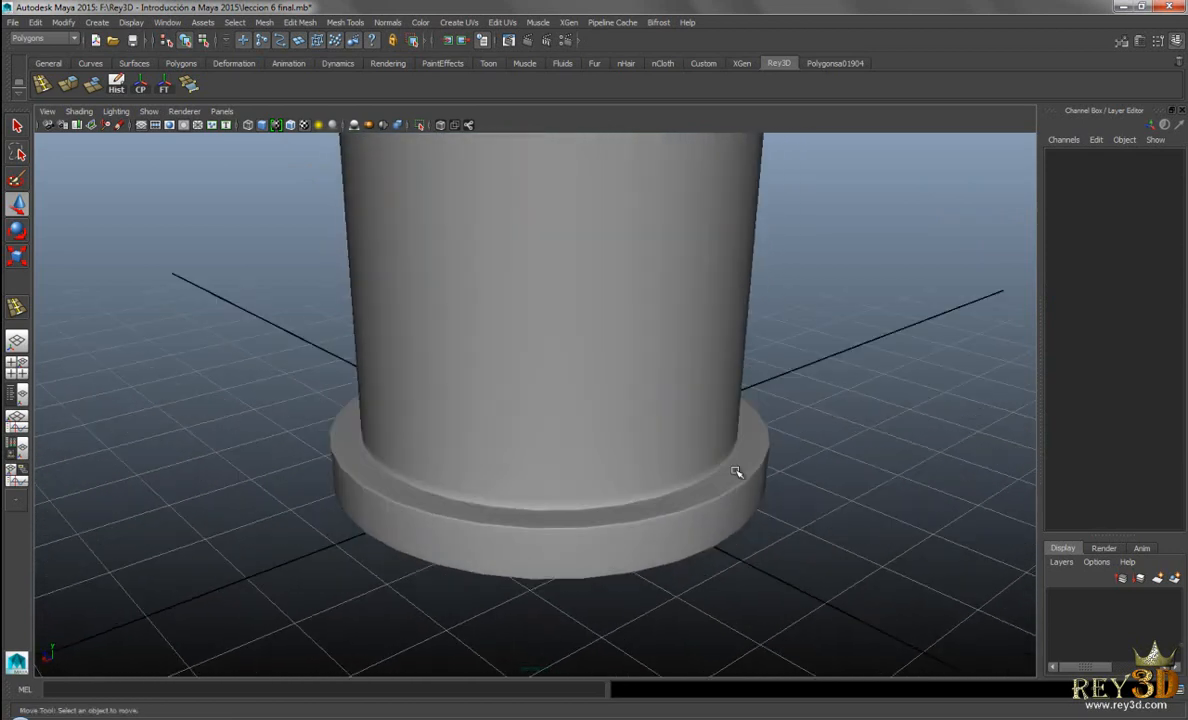
right_click_drag(800, 414, 716, 371, "alt")
left_click_drag(716, 371, 735, 352, "alt")
middle_click_drag(735, 352, 706, 457, "alt")
right_click_drag(706, 457, 655, 453, "alt")
mouse_move(655, 453)
left_mouse_down("alt")
mouse_move(750, 451)
mouse_move(668, 447)
left_mouse_up("alt")
Select and frame the roof, and examine the roof rim and its lower edge in the Referencia 1 photo
left_click(551, 253)
right_click_drag(689, 387, 745, 463, "alt")
key("f")
left_click_drag(745, 463, 729, 461, "alt")
middle_click_drag(734, 442, 732, 416, "alt")
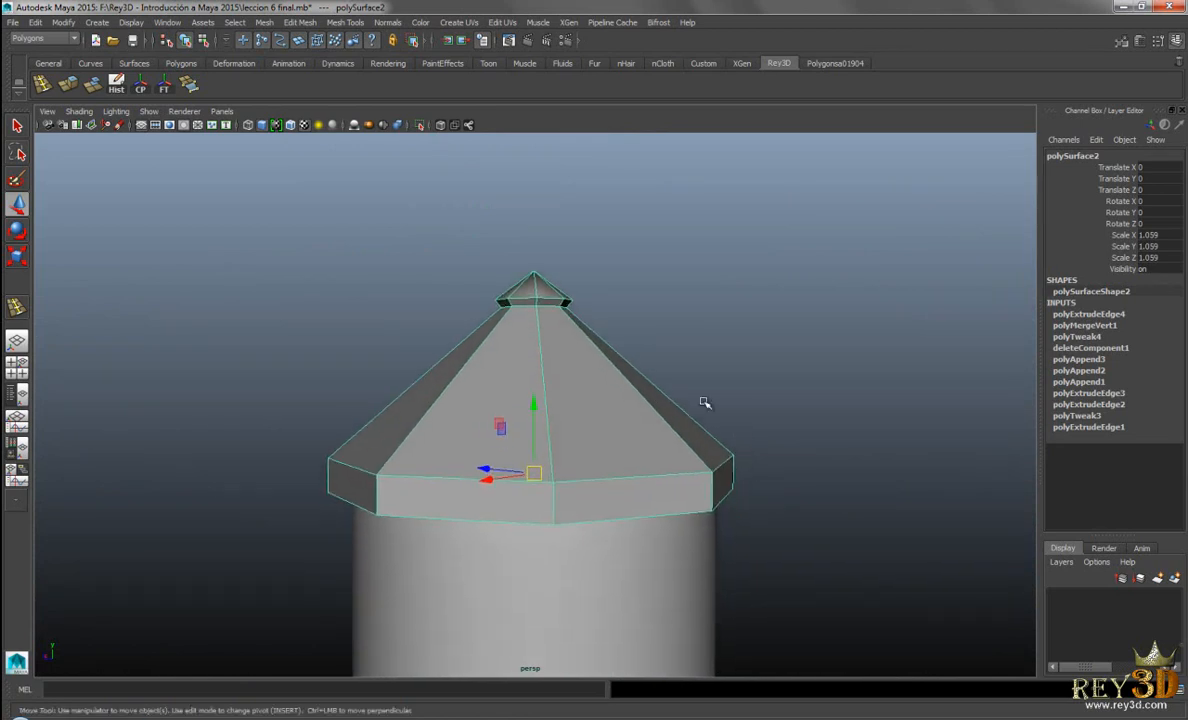
right_click_drag(732, 417, 766, 562, "alt")
left_click(798, 716)
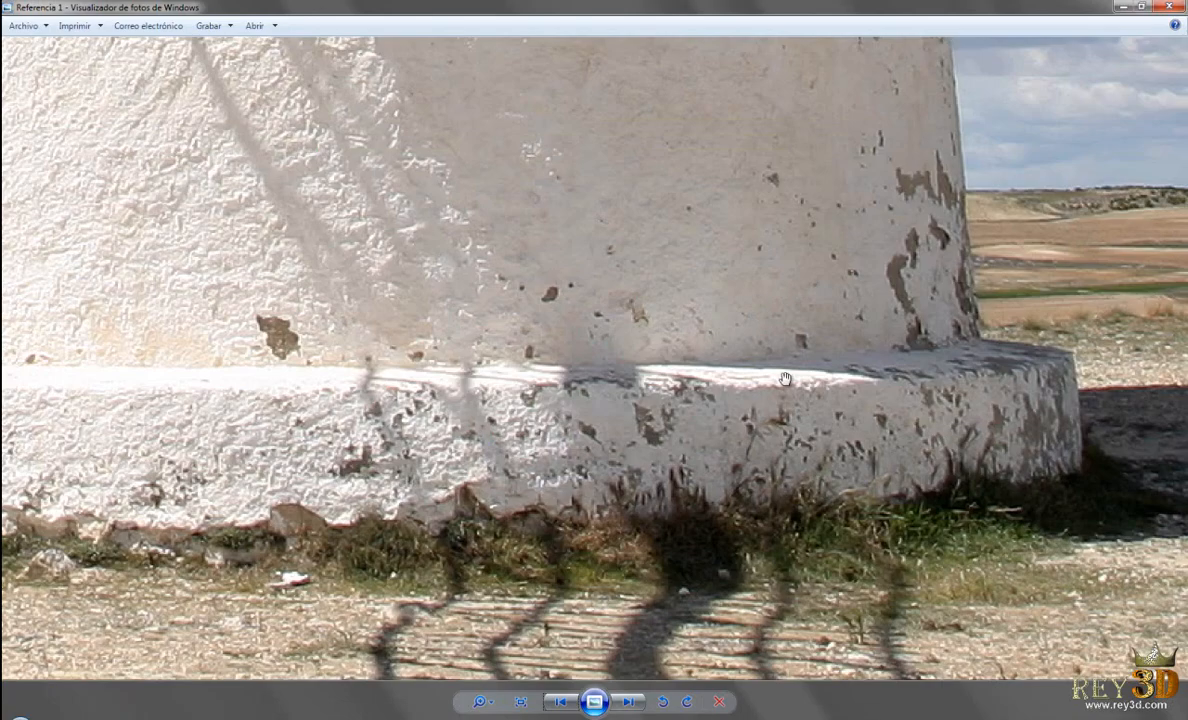
scroll(785, 378, "down", 5)
scroll(808, 230, "up", 8)
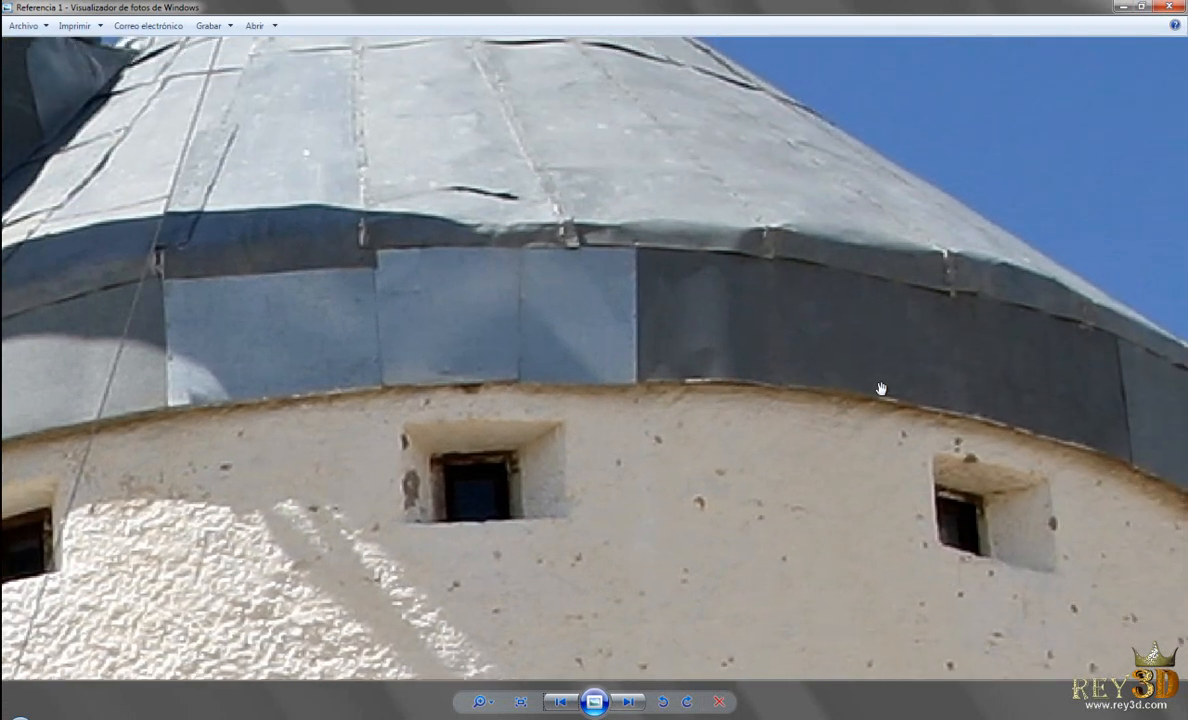
scroll(804, 286, "down", 5)
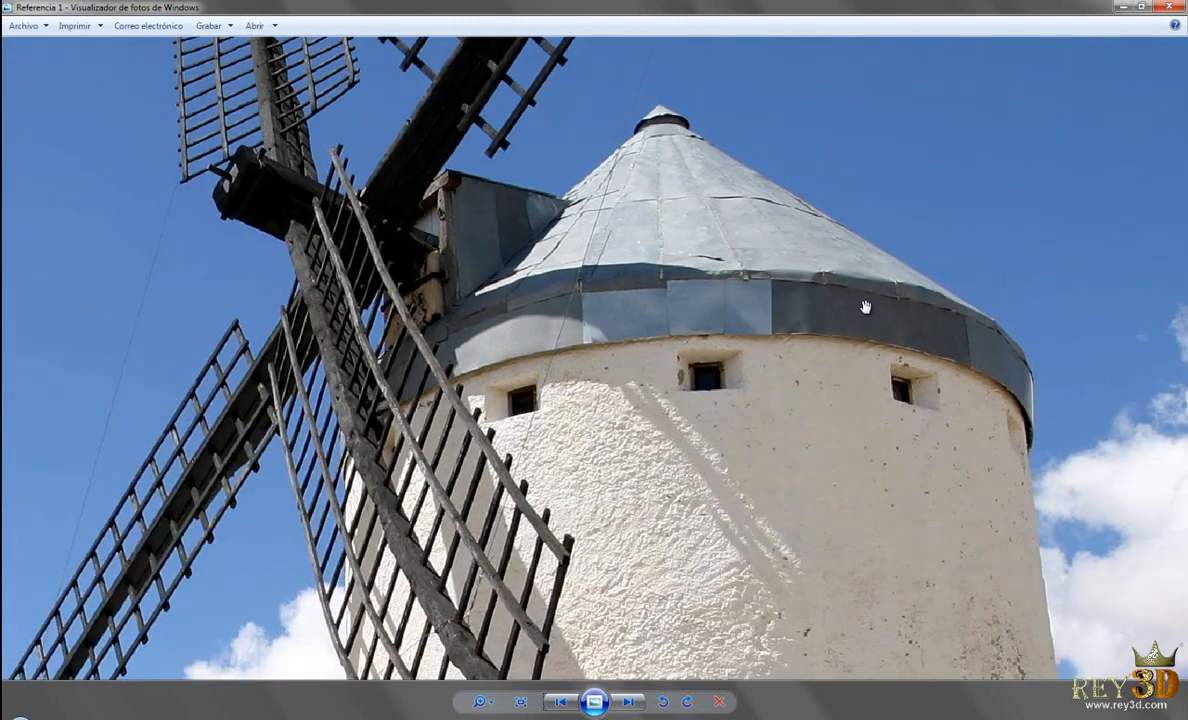
Insert edge loops around the roof rim's lower edge: one on its outer face and two on its underside, near the outer and inner edges
left_click(686, 716)
left_click_drag(679, 430, 672, 376, "alt")
scroll(684, 414, "up", 1)
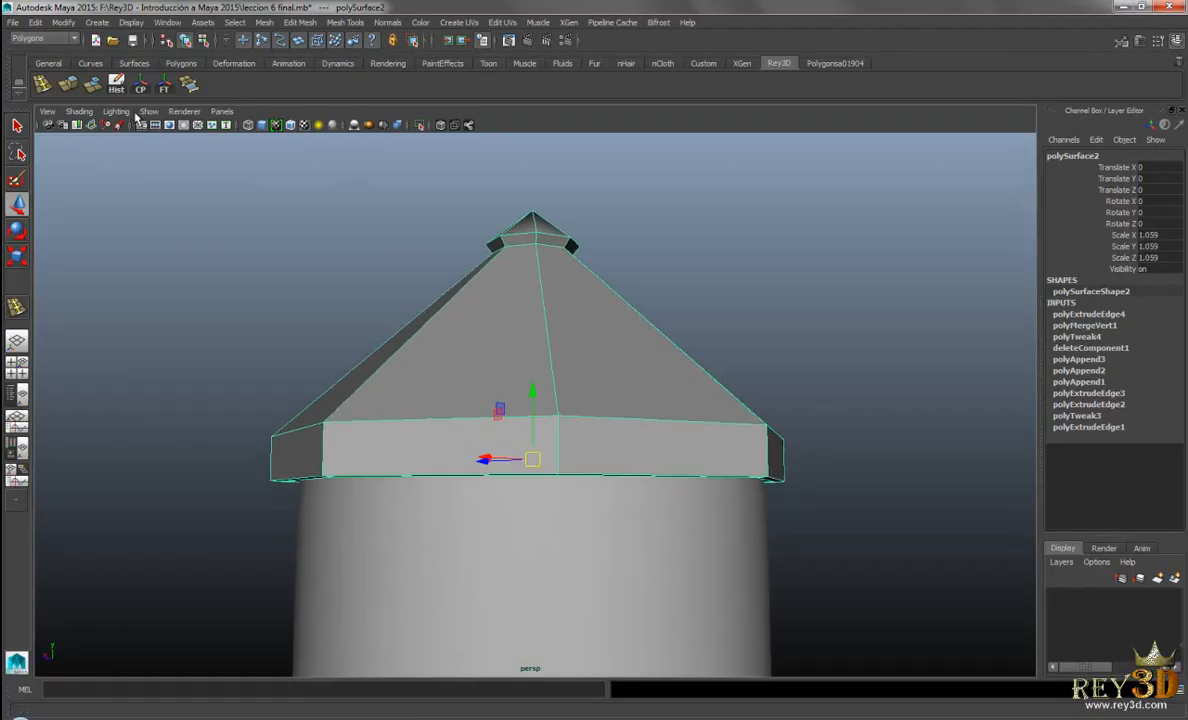
left_click(45, 87)
left_click_drag(602, 445, 570, 363, "alt")
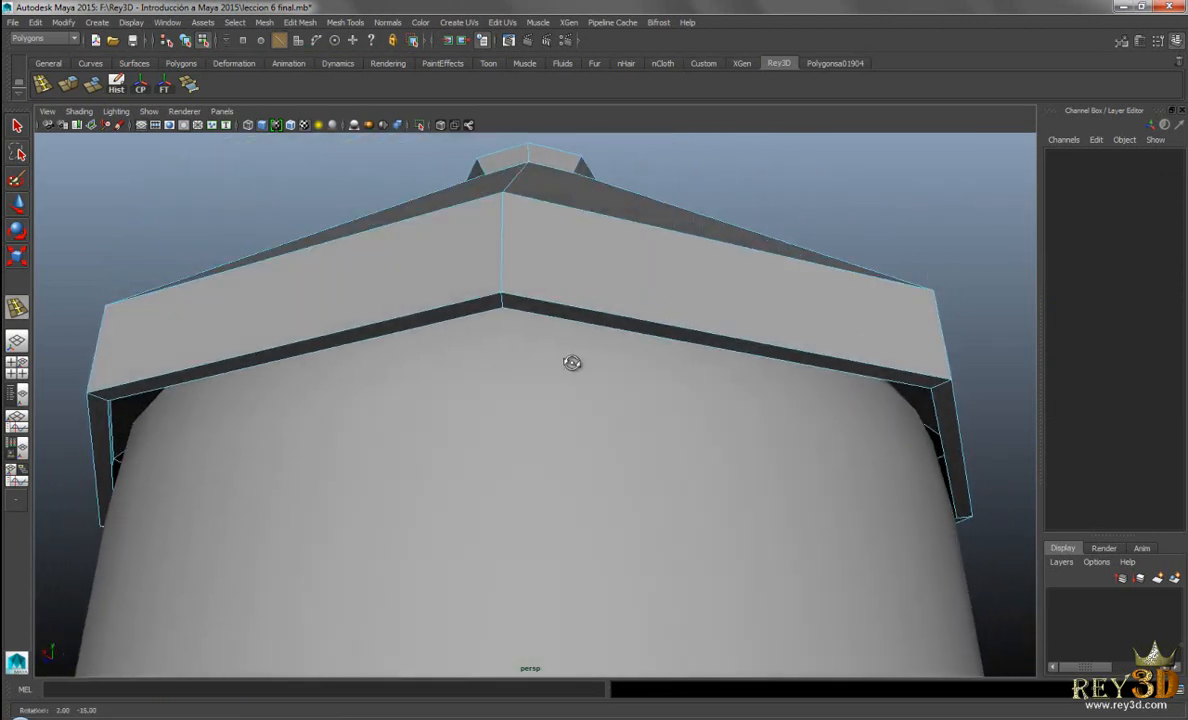
left_click(505, 294)
scroll(503, 296, "up", 5)
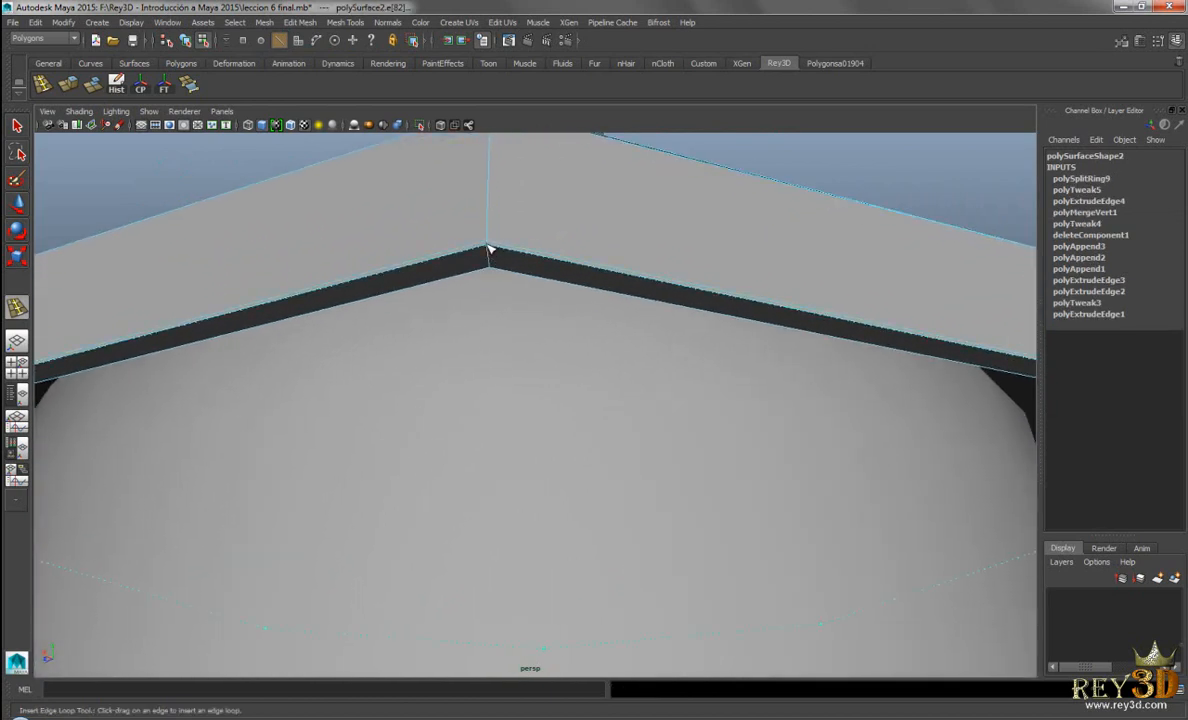
left_click_drag(489, 250, 489, 267)
right_click_drag(814, 418, 700, 392, "alt")
left_click_drag(700, 392, 816, 380, "alt")
right_click_drag(816, 380, 650, 339, "alt")
left_click_drag(650, 339, 735, 476, "alt")
right_click_drag(735, 476, 675, 341, "alt")
left_click_drag(675, 341, 594, 343, "alt")
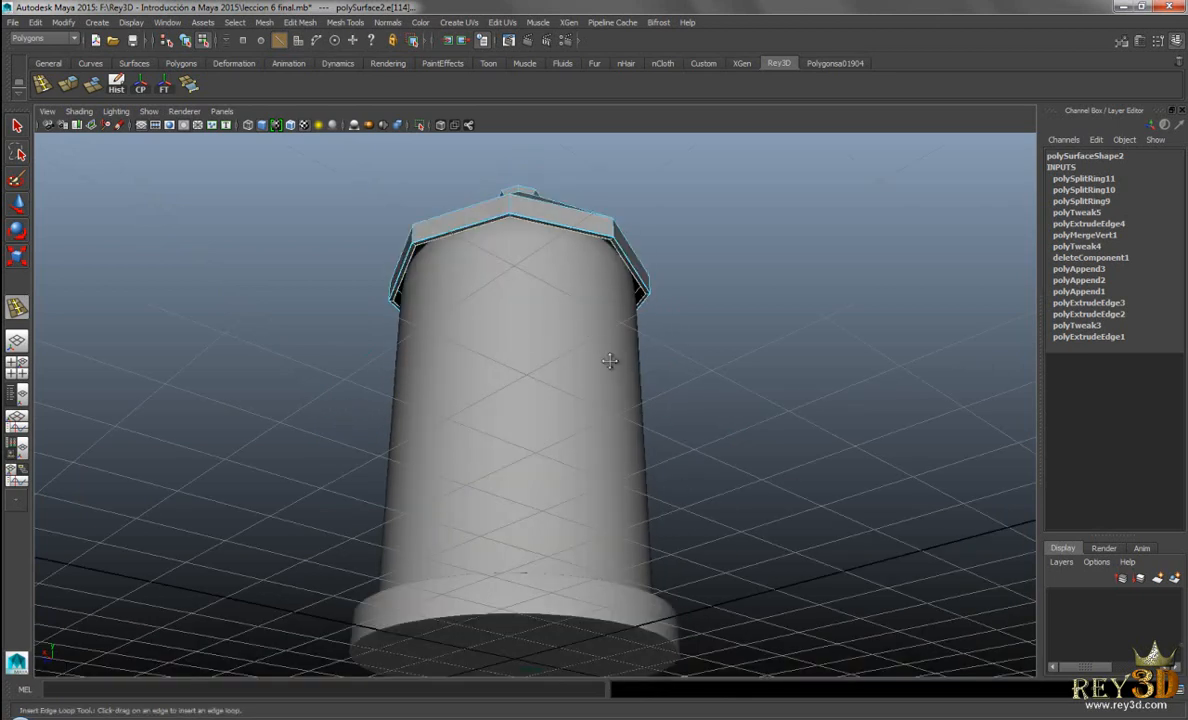
Return to object selection, select the roof and preview it smoothed
right_click_drag(614, 362, 644, 480, "alt")
left_click_drag(644, 480, 548, 237, "alt")
left_click_drag(615, 268, 474, 297, "alt")
right_click_drag(754, 349, 612, 339, "alt")
left_click_drag(612, 339, 801, 347, "alt")
right_click_drag(801, 347, 665, 305, "alt")
left_click_drag(665, 305, 612, 325, "alt")
left_click(17, 204)
left_click_drag(499, 363, 505, 376, "alt")
right_click_drag(564, 323, 598, 305)
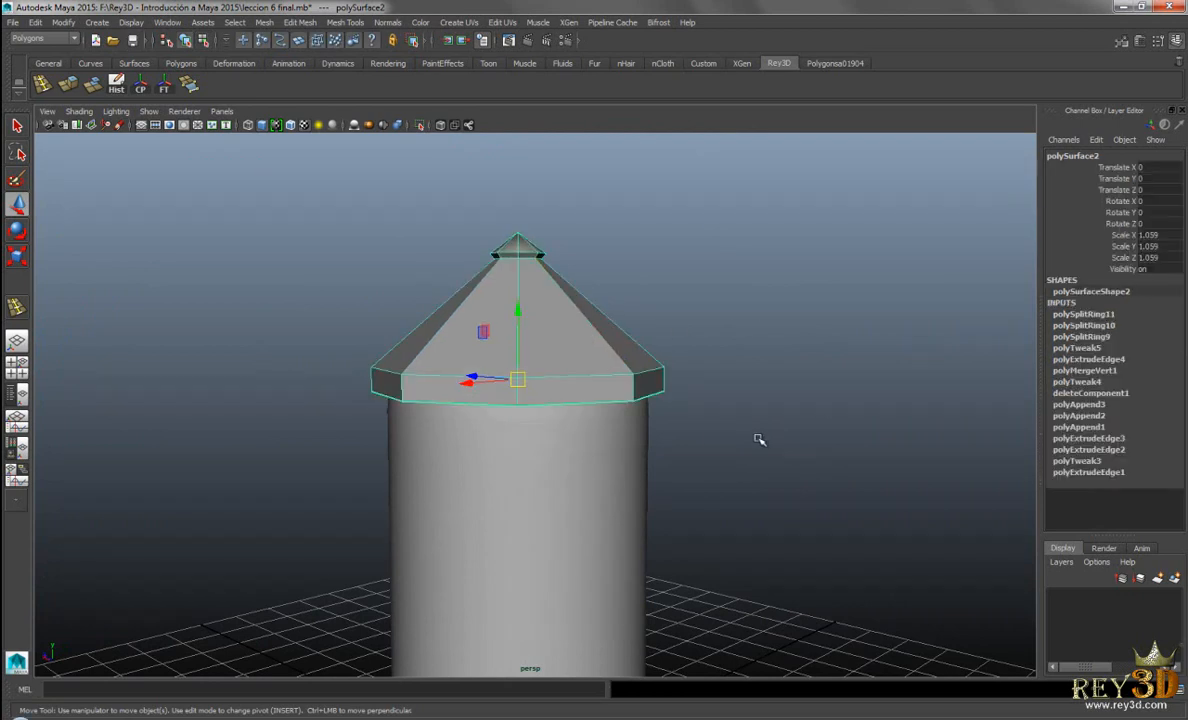
key("3")
left_click(750, 472)
Examine the smoothed roof rim from below and from the side, comparing its upper edge with the Referencia 1 photo
left_click_drag(750, 472, 648, 384, "alt")
right_click_drag(649, 384, 700, 388, "alt")
left_click_drag(700, 388, 597, 410, "alt")
right_click_drag(597, 410, 712, 372, "alt")
left_click_drag(712, 372, 680, 340, "alt")
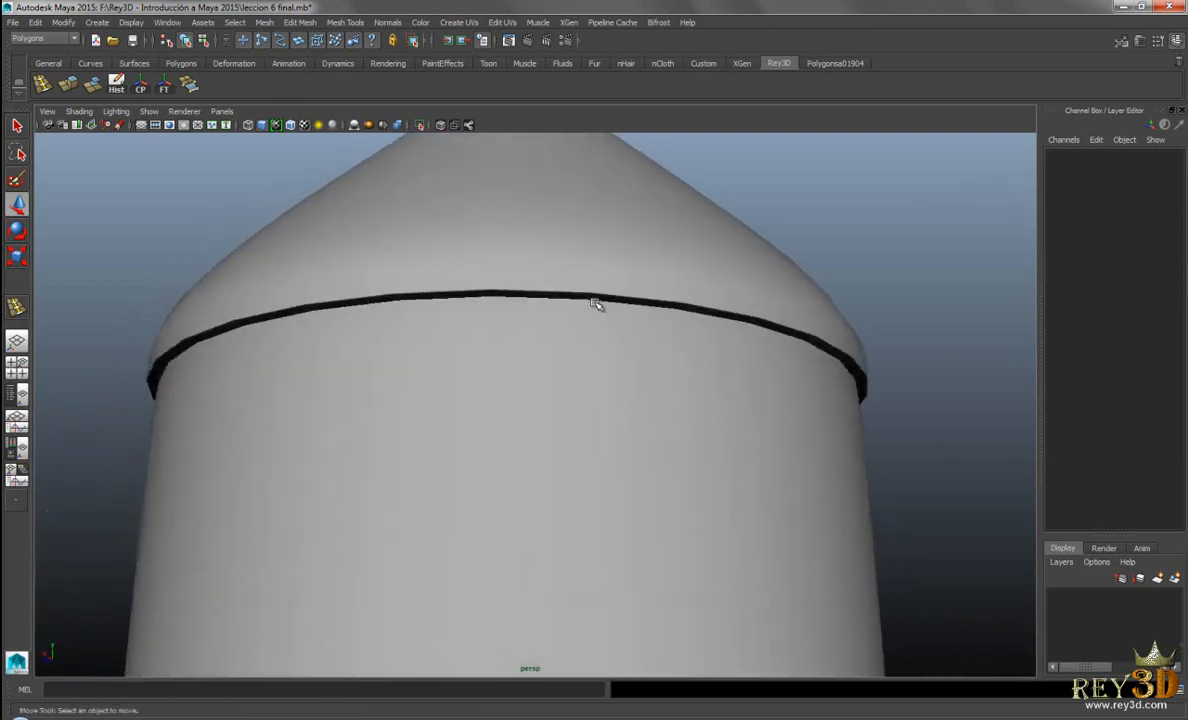
left_click_drag(632, 306, 565, 350, "alt")
right_click_drag(565, 350, 496, 276, "alt")
left_click_drag(496, 276, 496, 236, "alt")
key("alt+Tab")
scroll(750, 382, "down", 2)
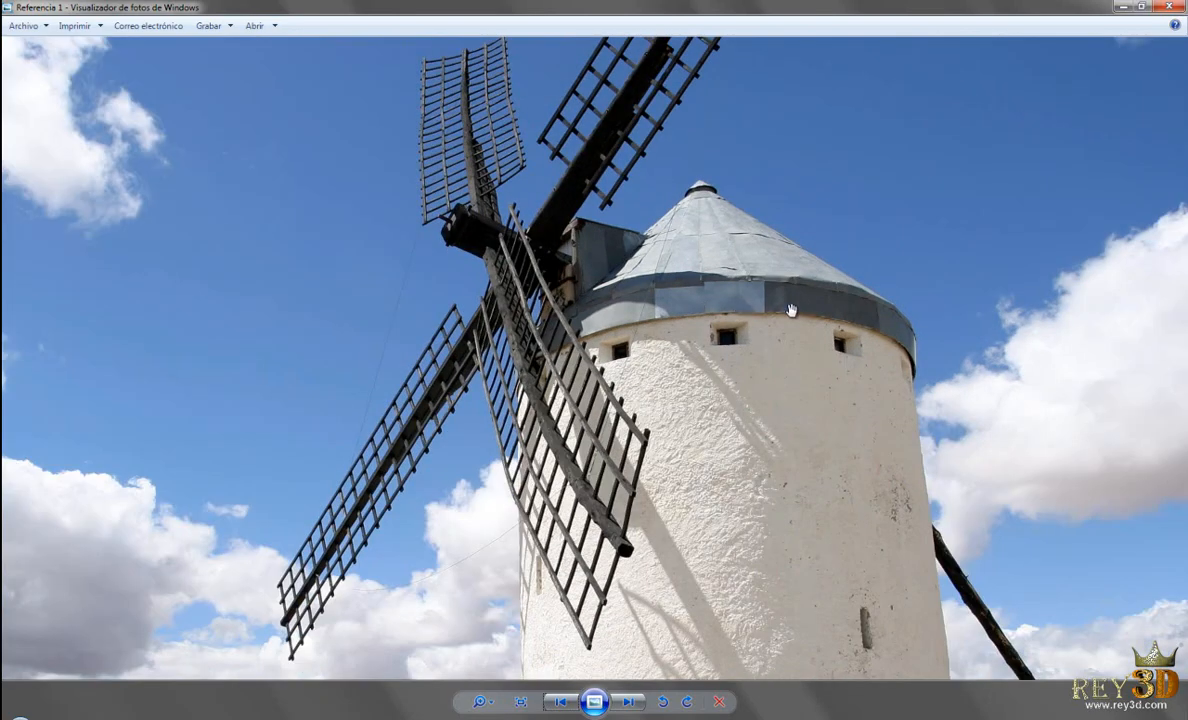
scroll(843, 320, "up", 2)
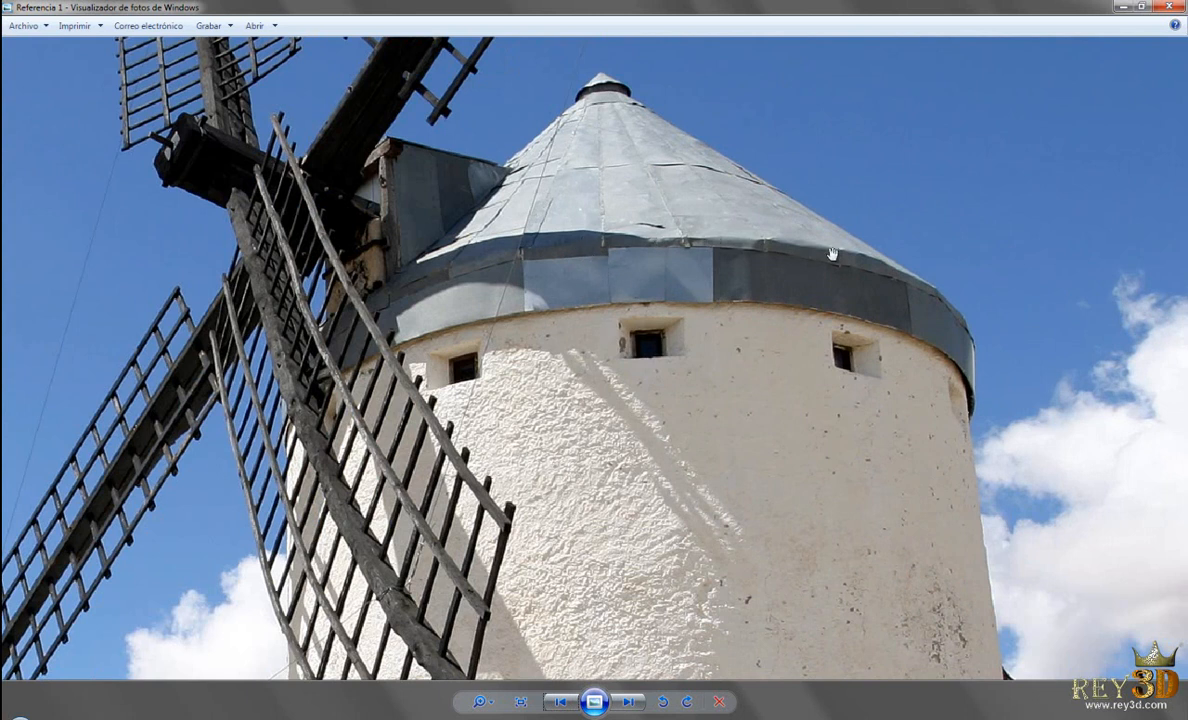
key("alt+Tab")
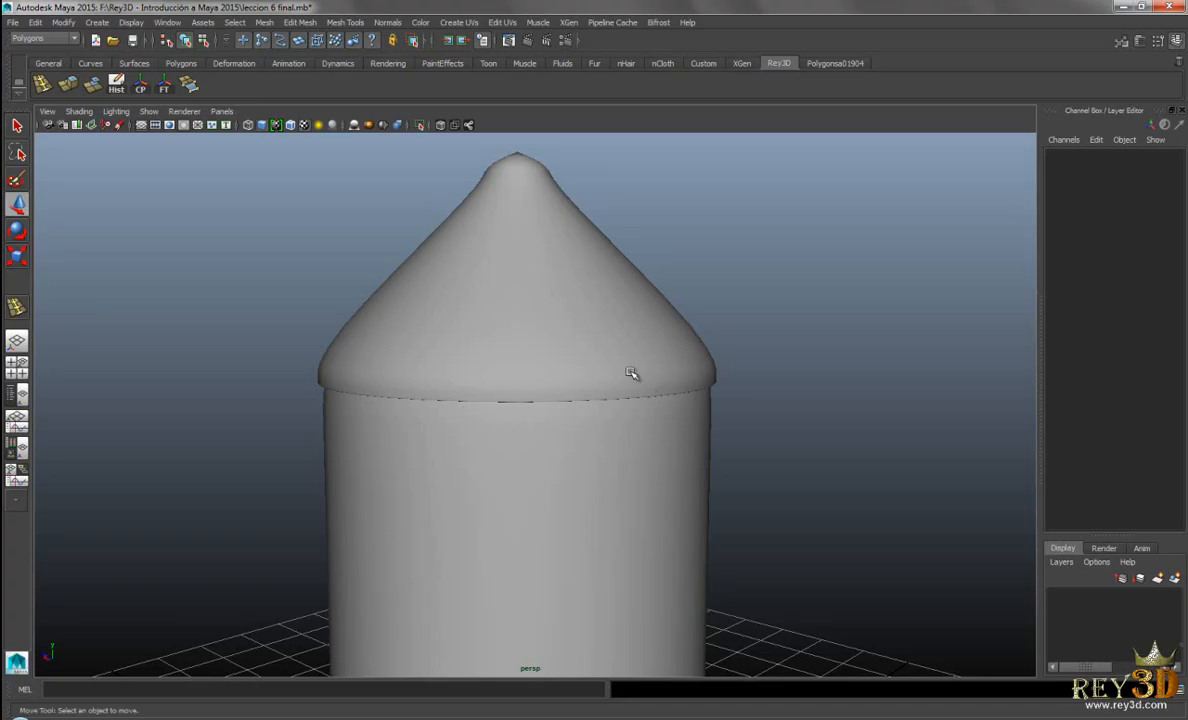
Return the roof to unsmoothed display and insert edge loops tightly above and below the rim's upper edge
left_click(597, 340)
scroll(613, 376, "up", 2)
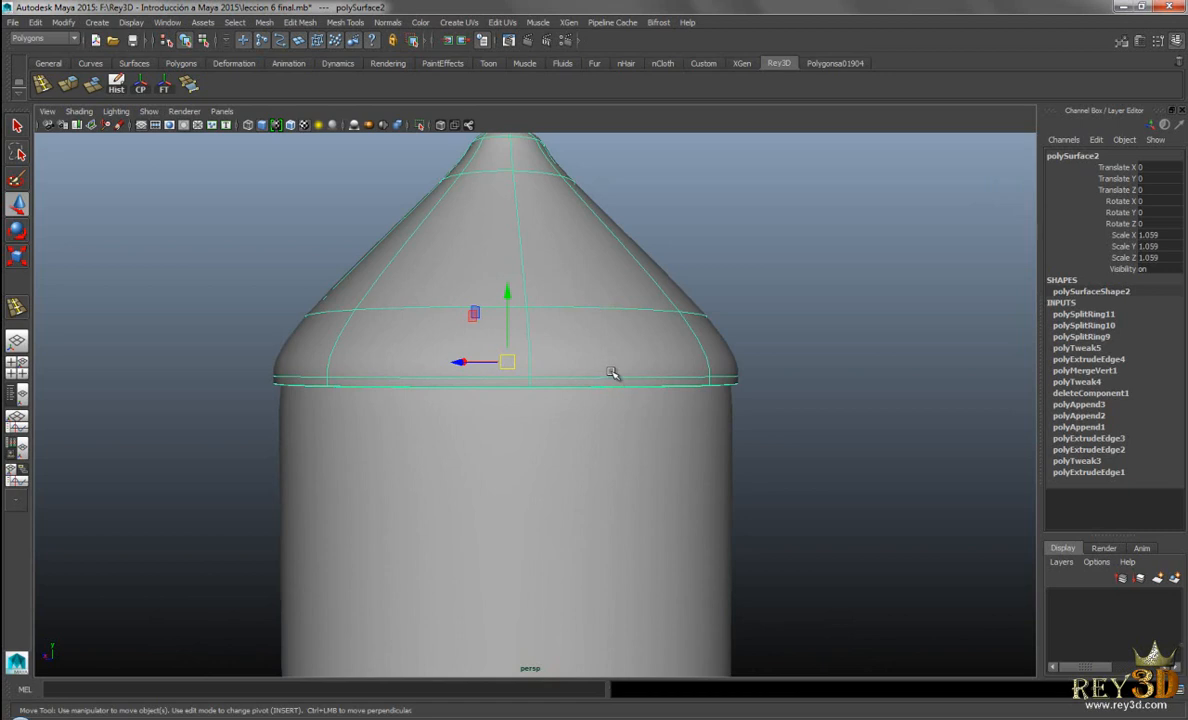
key("1")
left_click_drag(575, 363, 620, 387, "alt")
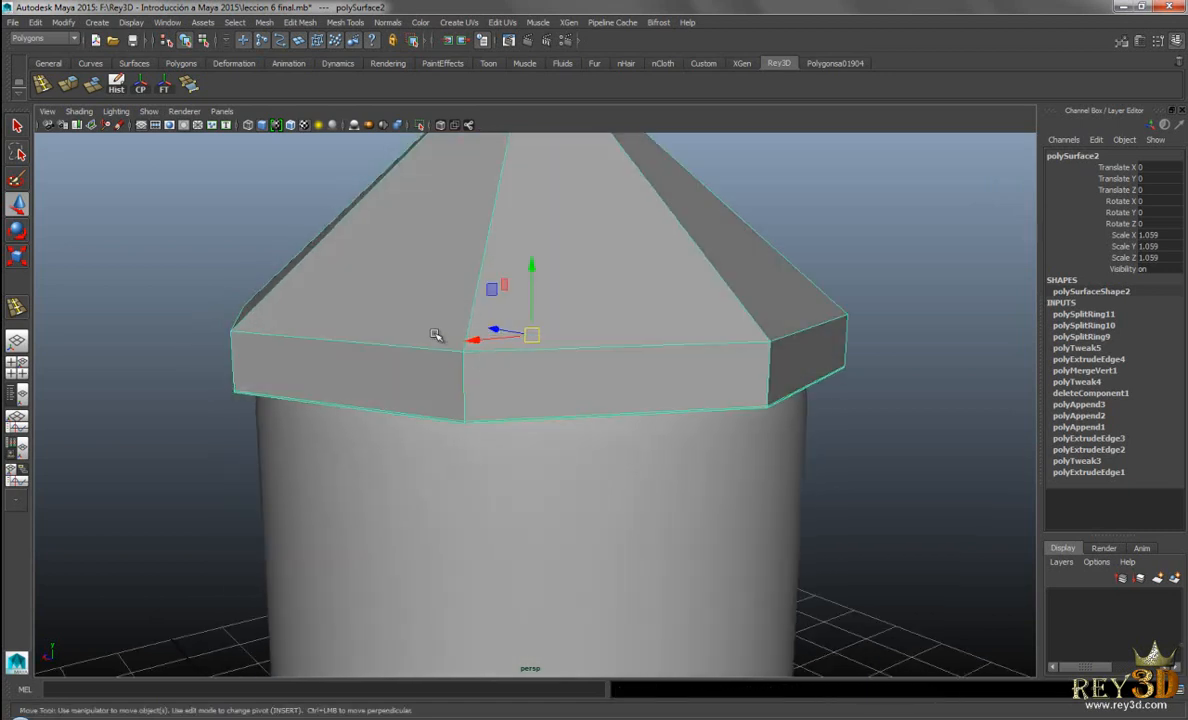
left_click_drag(443, 340, 186, 177, "alt")
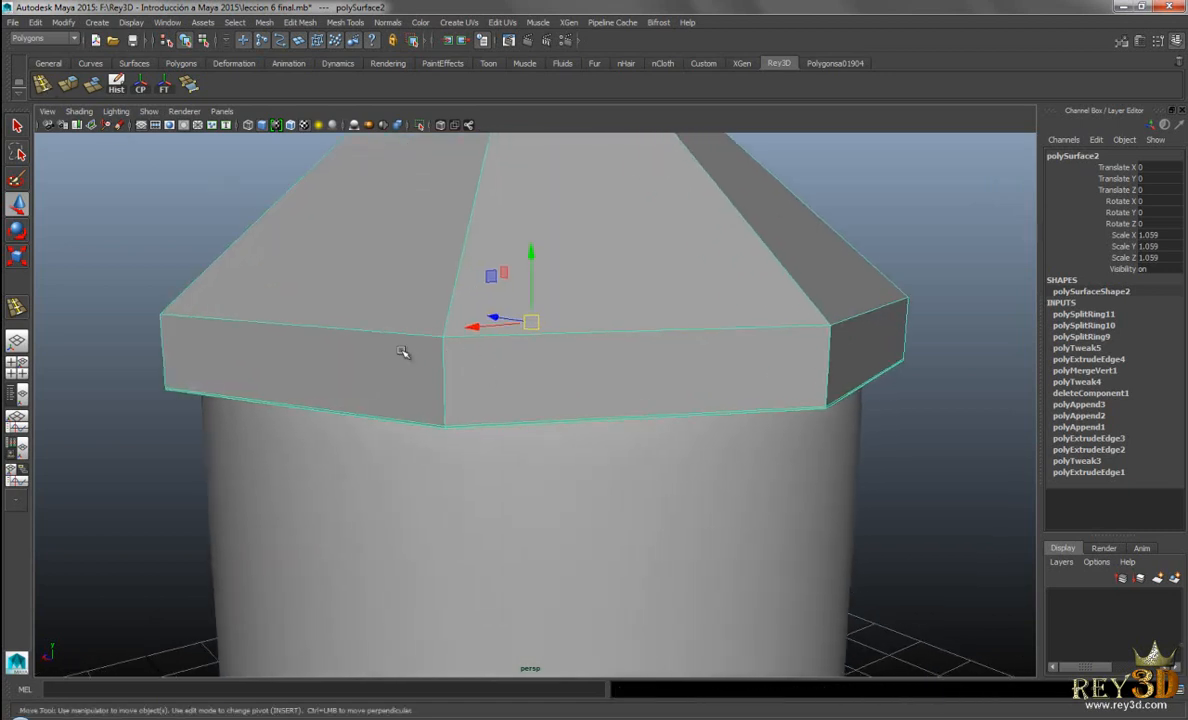
scroll(408, 352, "up", 3)
key("g")
left_click_drag(407, 295, 385, 311)
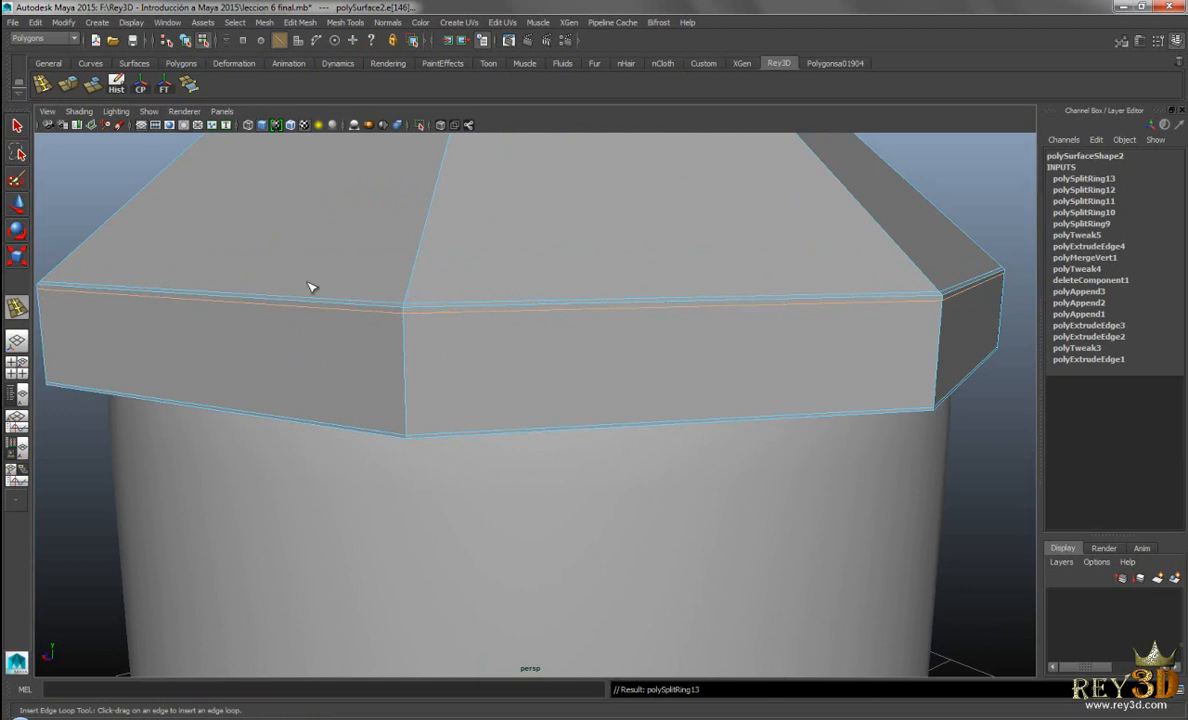
Leave edge loop insertion, reselect the roof as an object and display it smoothed
right_click_drag(825, 404, 639, 324, "alt")
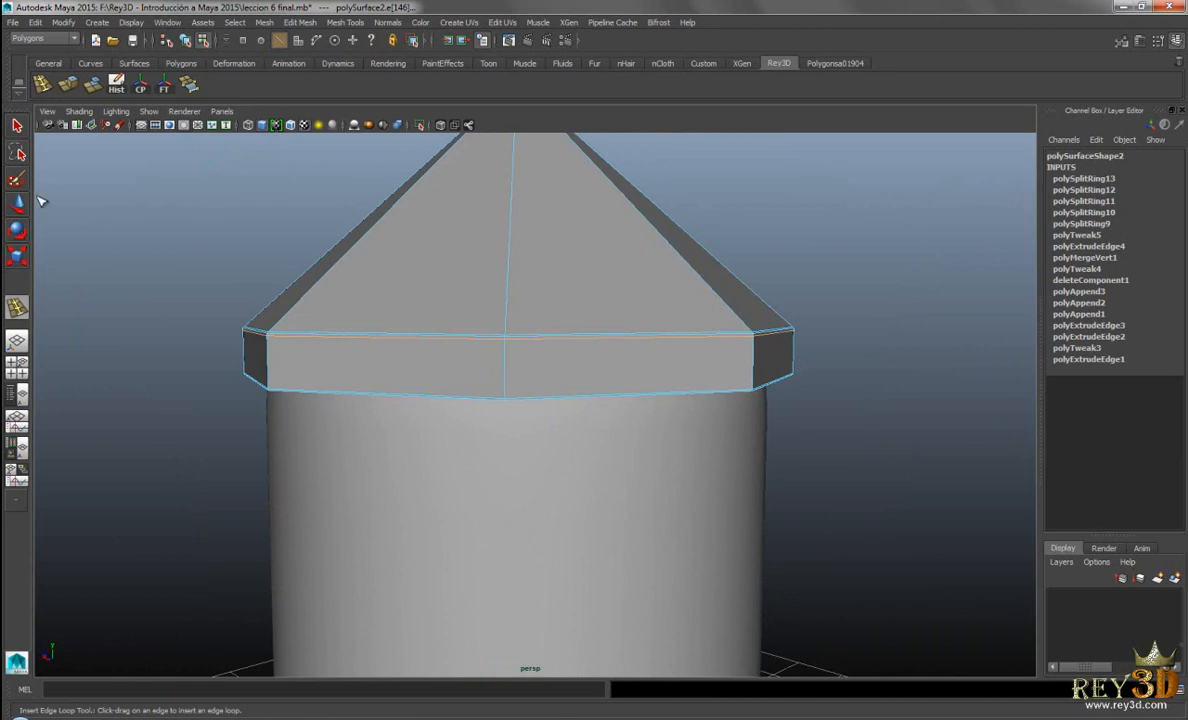
key("w")
scroll(695, 326, "down", 3)
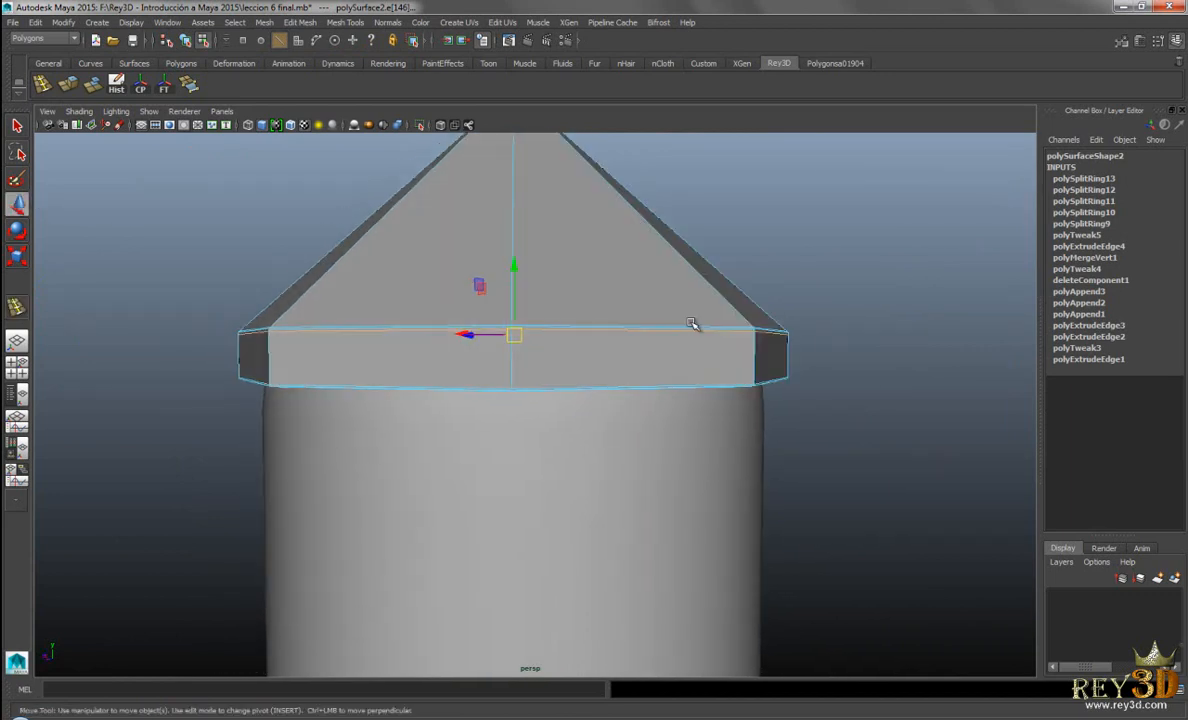
right_click_drag(620, 310, 686, 291)
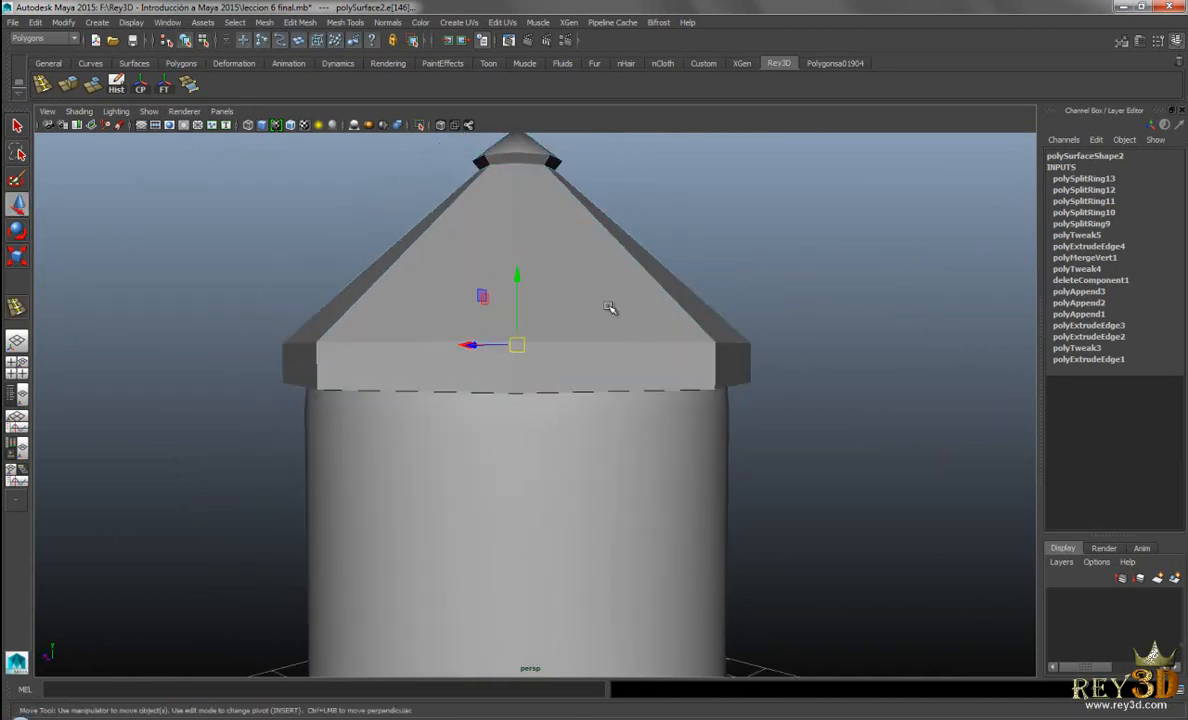
left_click(609, 307)
middle_click_drag(796, 414, 771, 420, "alt")
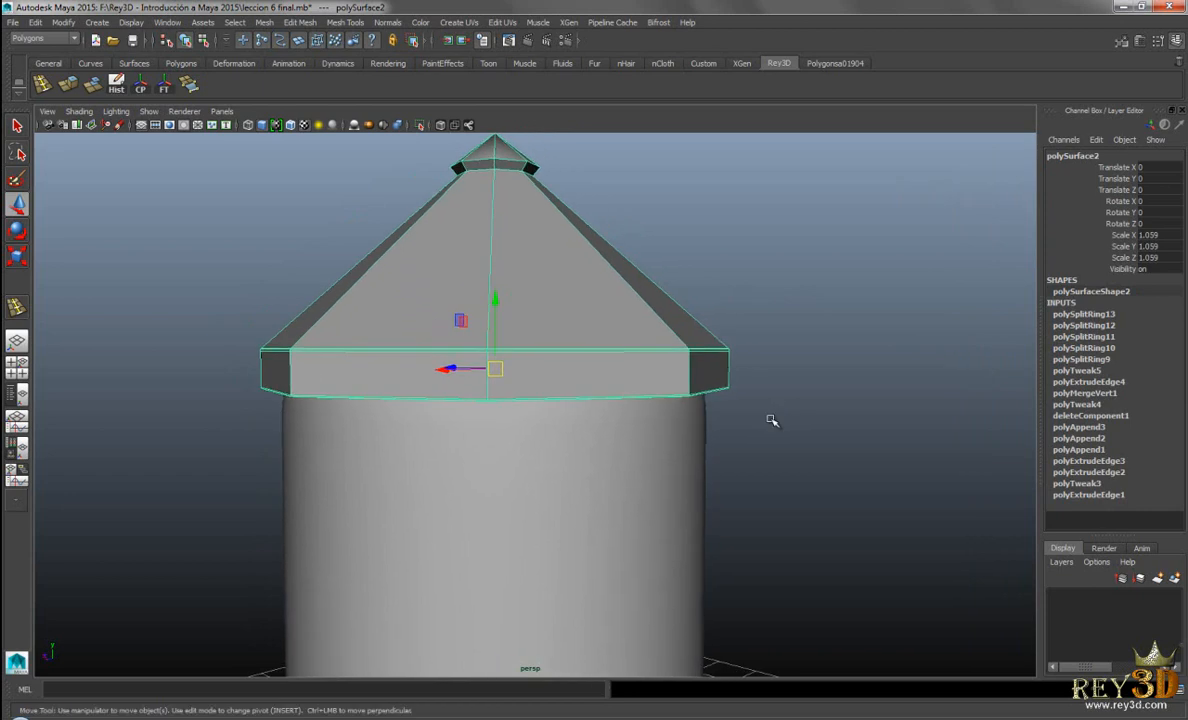
key("3")
left_click(859, 416)
Inspect the smoothed roof as a whole and its rim up close, checking the upper and lower edges
right_click_drag(859, 416, 634, 374, "alt")
middle_click_drag(813, 476, 805, 478, "alt")
right_click_drag(805, 478, 568, 411, "alt")
middle_click_drag(634, 466, 630, 431, "alt")
right_click_drag(570, 428, 790, 540, "alt")
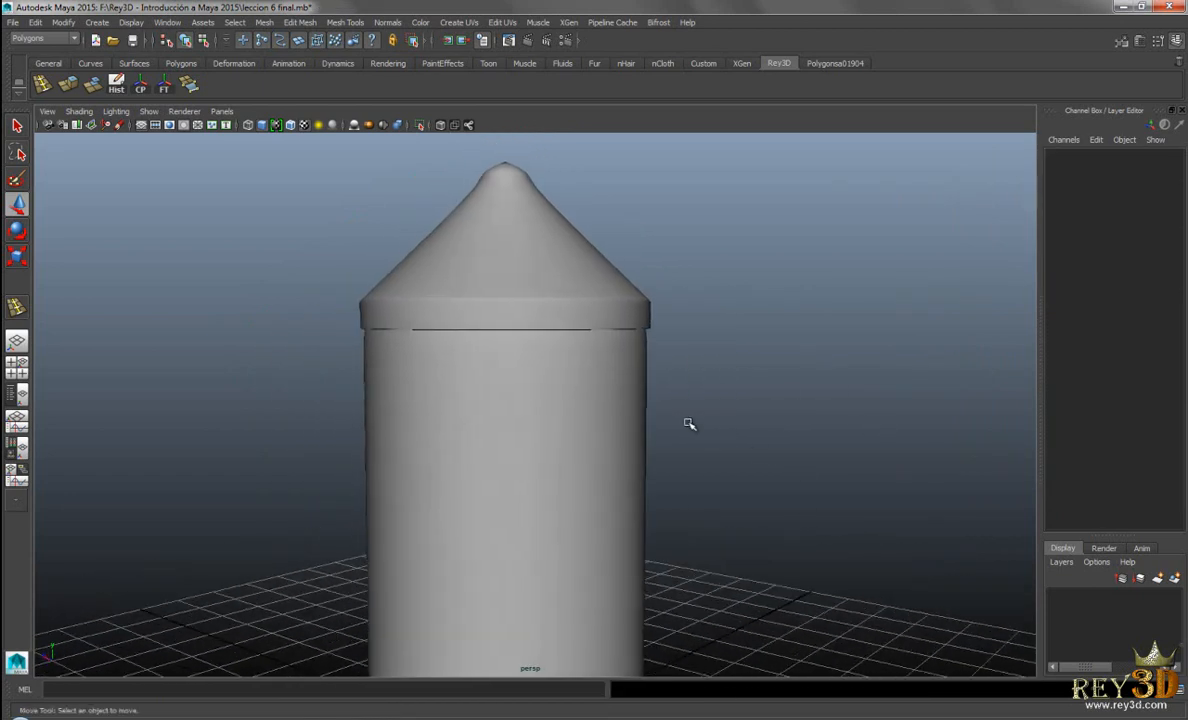
right_click_drag(508, 334, 693, 444, "alt")
middle_click_drag(622, 290, 620, 408, "alt")
right_click_drag(600, 400, 674, 456, "alt")
left_click_drag(674, 456, 622, 388, "alt")
left_click_drag(690, 260, 605, 294, "alt")
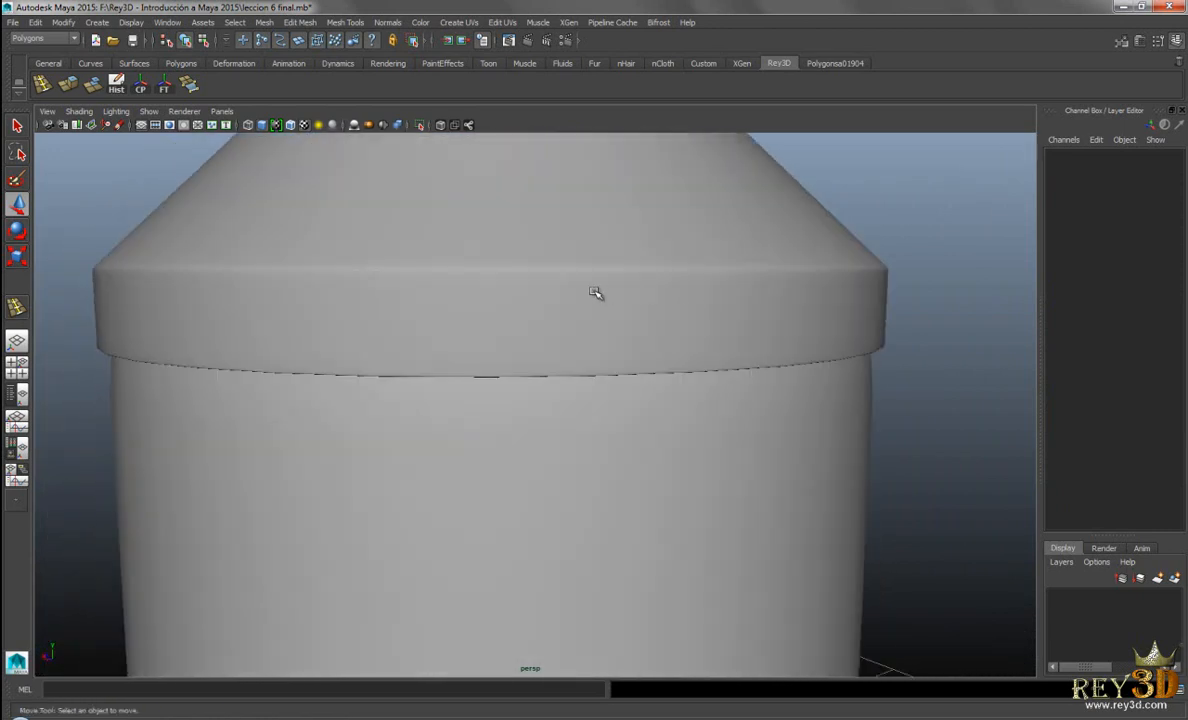